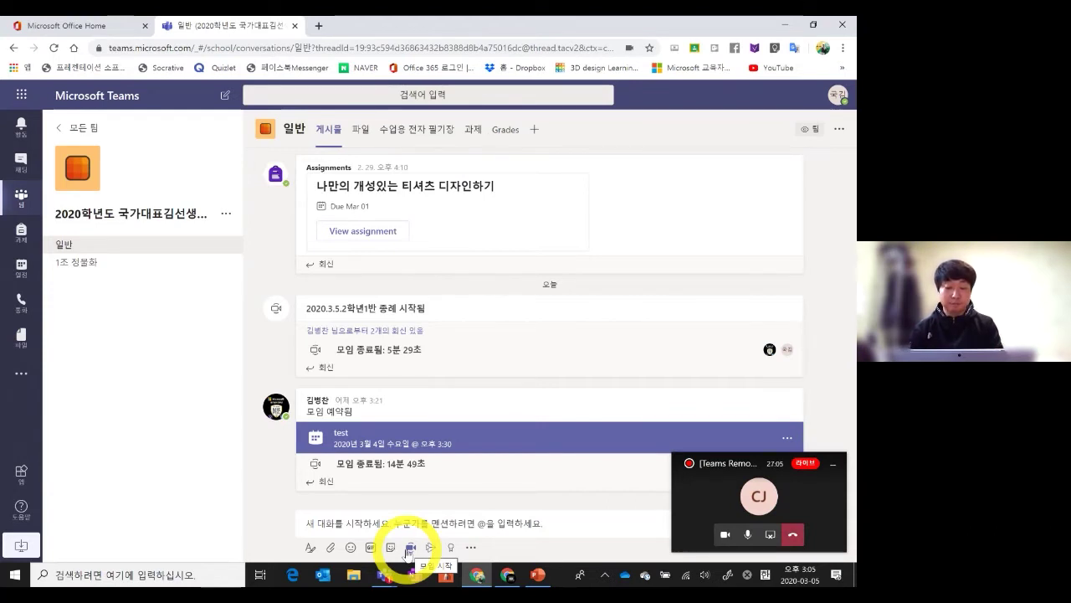
Start a Meet now channel meeting titled '2020학년도 2학년1반 모임', typed with Korean input
{"action": "left_click", "coordinate": [411, 553]}
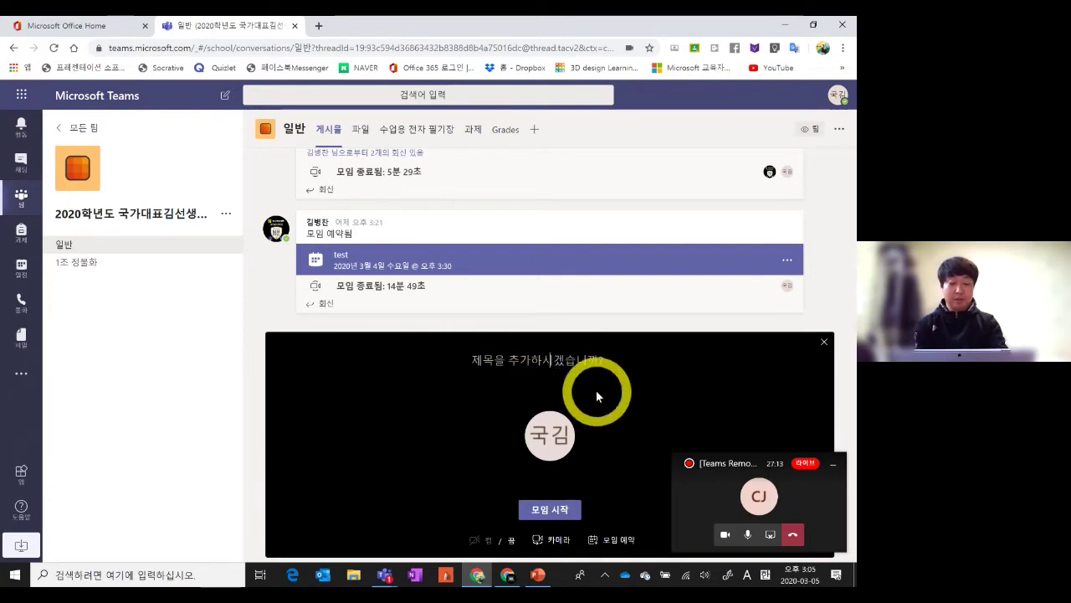
{"action": "type", "text": "2020"}
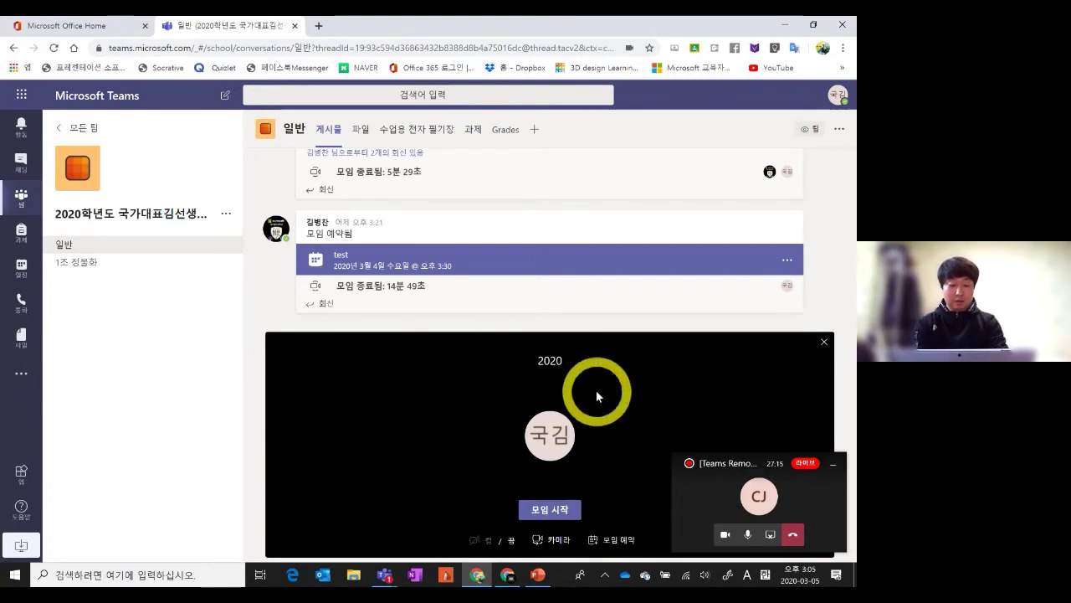
{"action": "type", "text": "gkrs"}
{"action": "key", "text": "BackSpace"}
{"action": "key", "text": "BackSpace"}
{"action": "key", "text": "BackSpace"}
{"action": "key", "text": "BackSpace"}
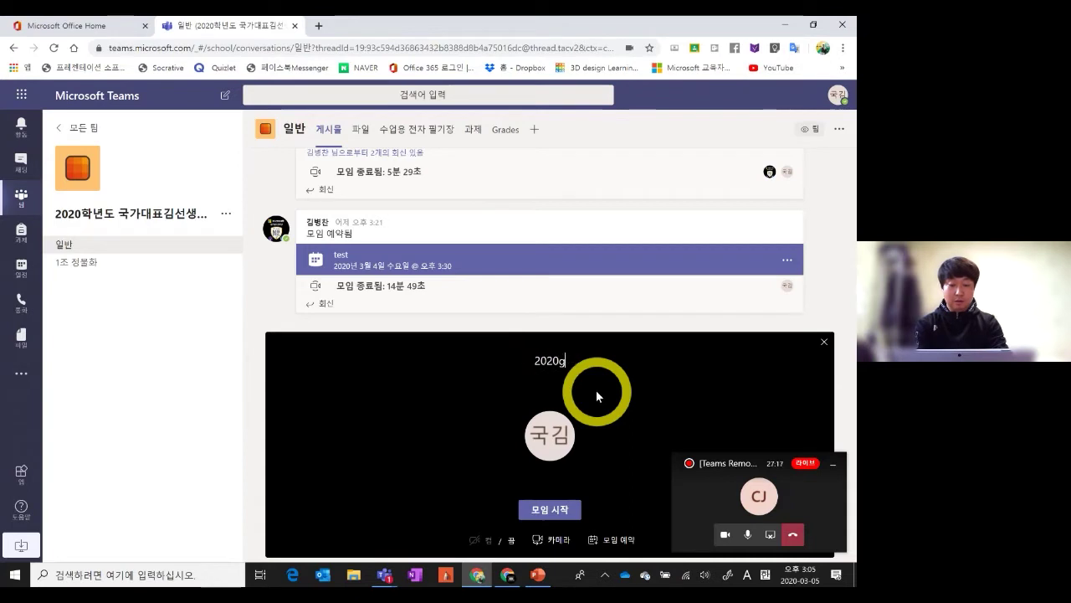
{"action": "key", "text": "Hangul"}
{"action": "type", "text": "학년도 ㄱ"}
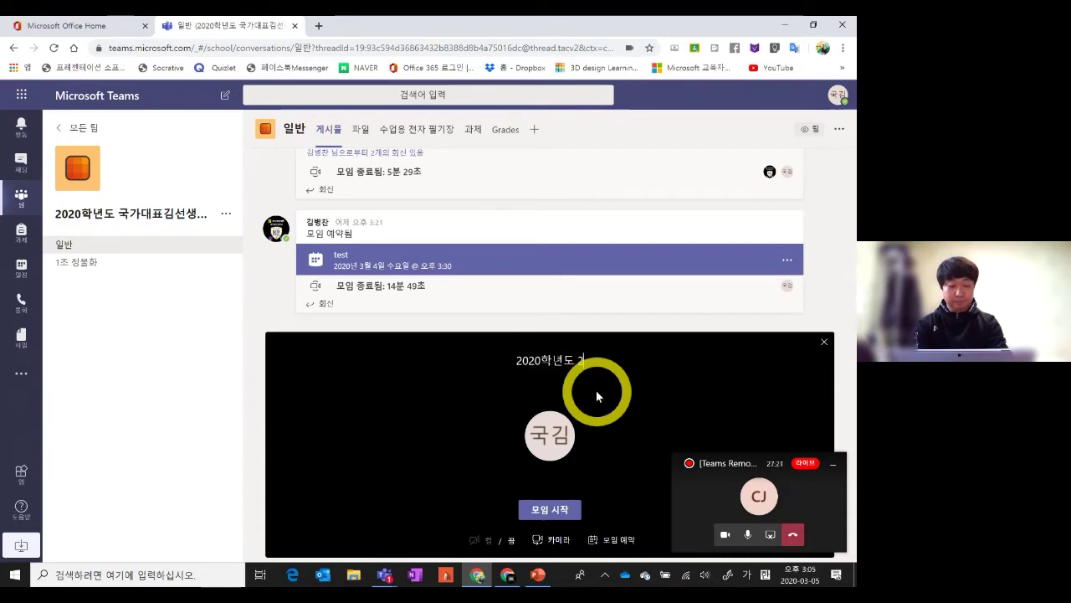
{"action": "key", "text": "BackSpace"}
{"action": "type", "text": "2학년1바"}
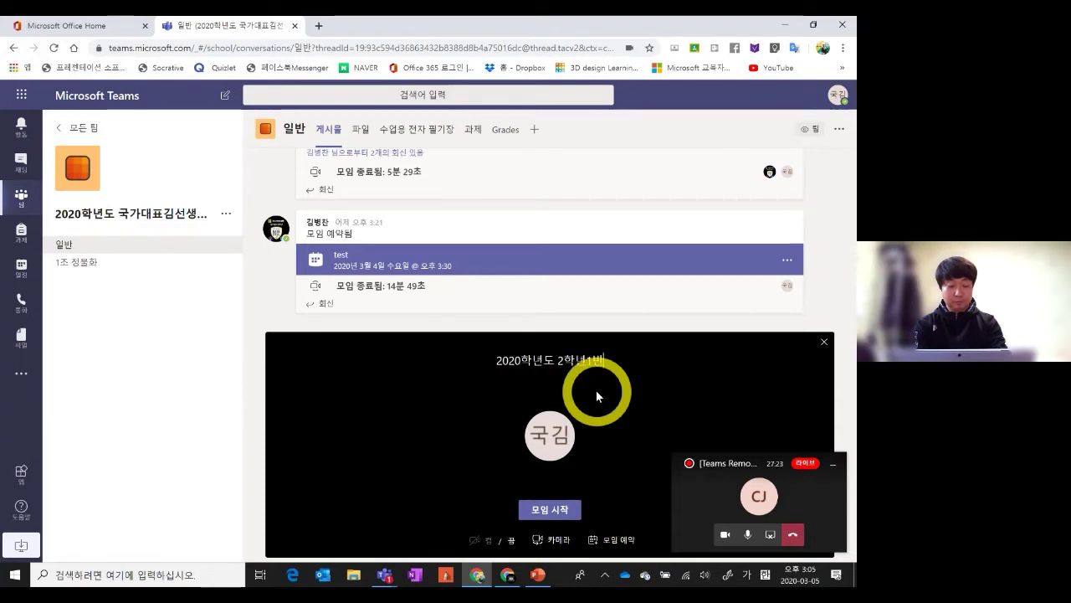
{"action": "type", "text": "ㄴ 모임"}
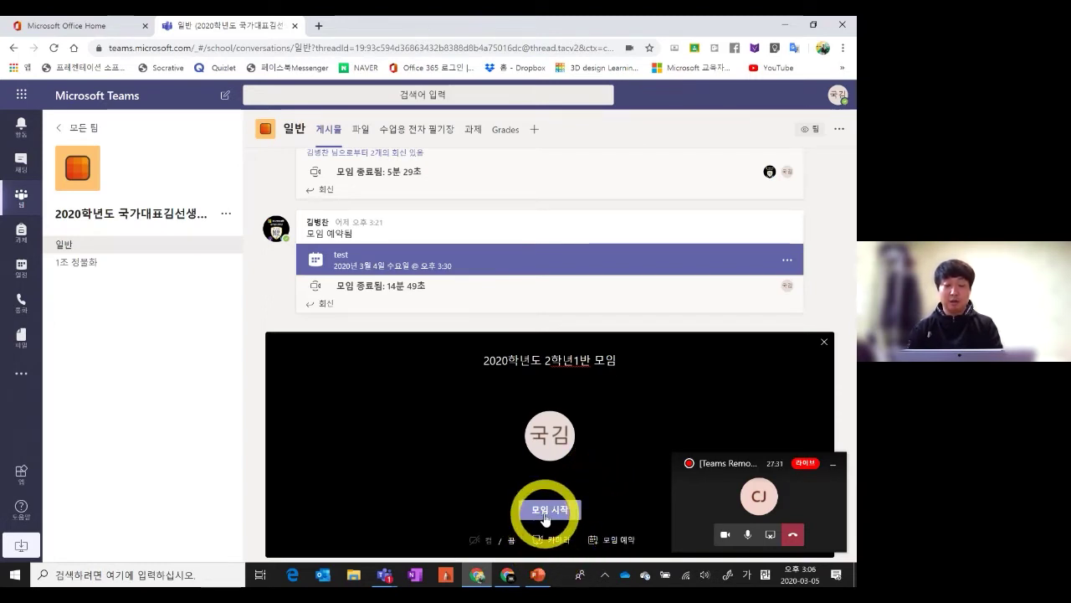
{"action": "left_click", "coordinate": [544, 510]}
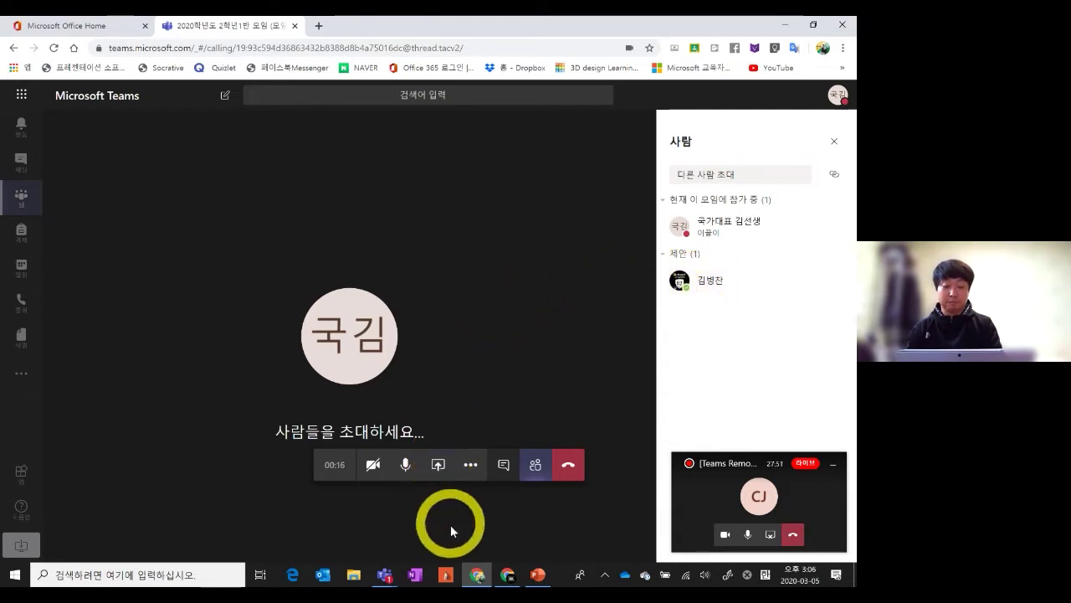
Join the ongoing 2학년1반 meeting from the second account's team window
{"action": "left_click", "coordinate": [508, 576]}
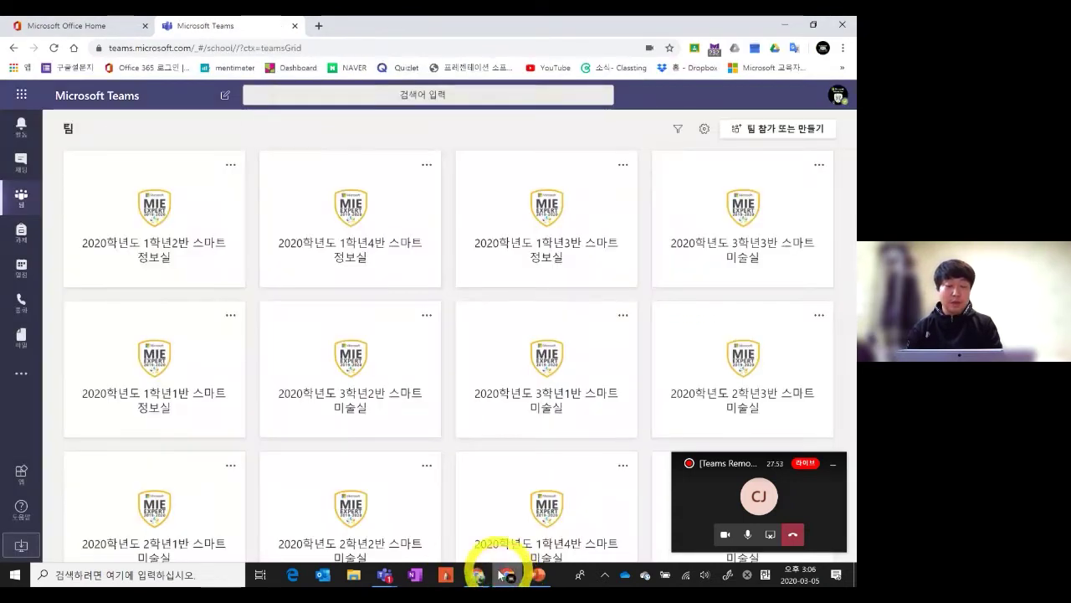
{"action": "scroll", "coordinate": [505, 343], "scroll_direction": "down", "scroll_amount": 3}
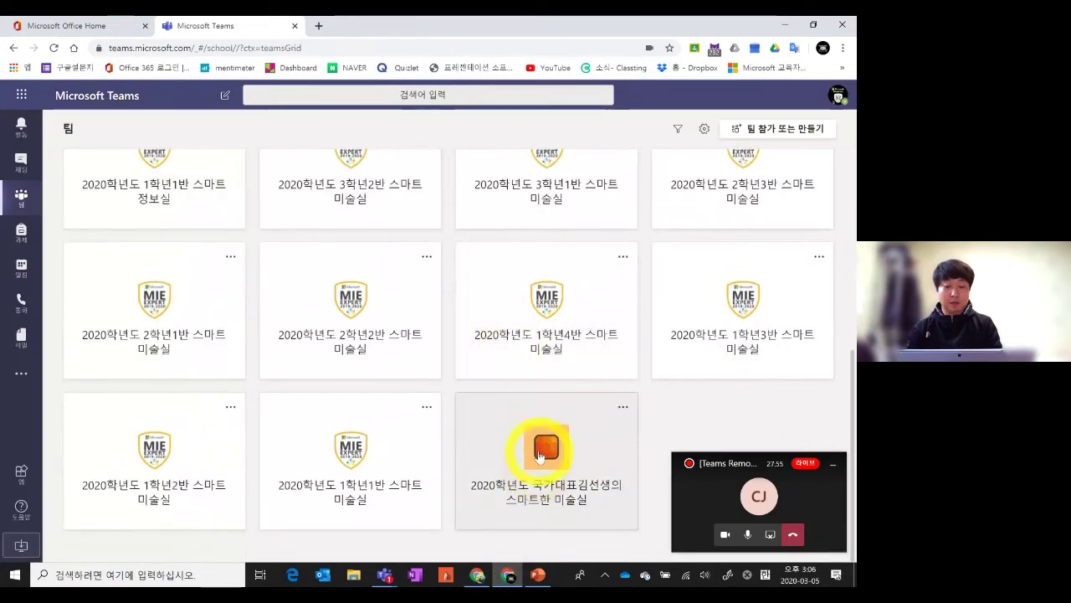
{"action": "left_click", "coordinate": [545, 447]}
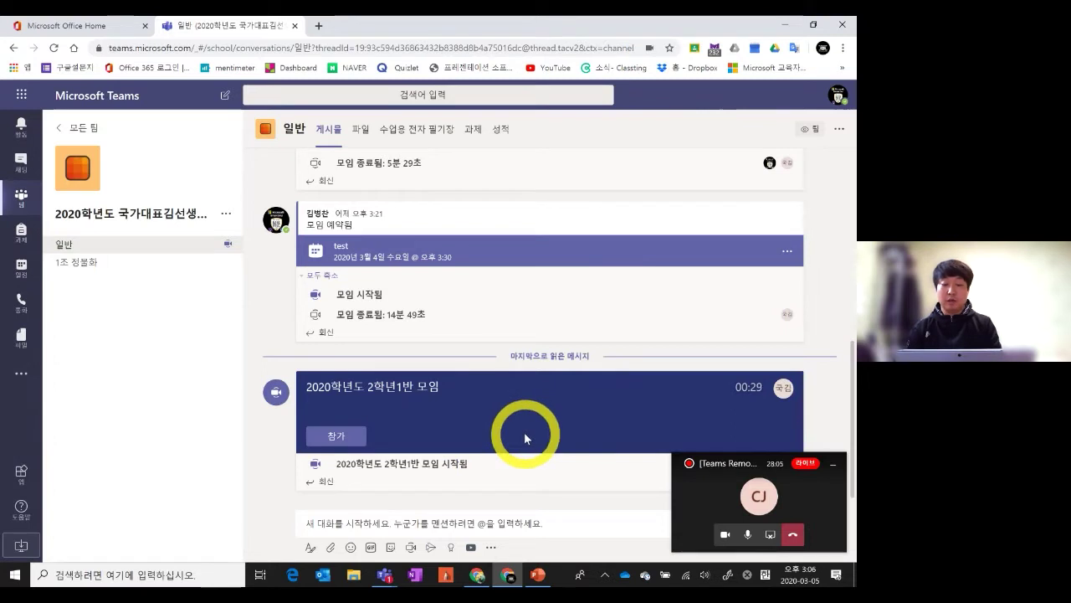
{"action": "left_click", "coordinate": [339, 438]}
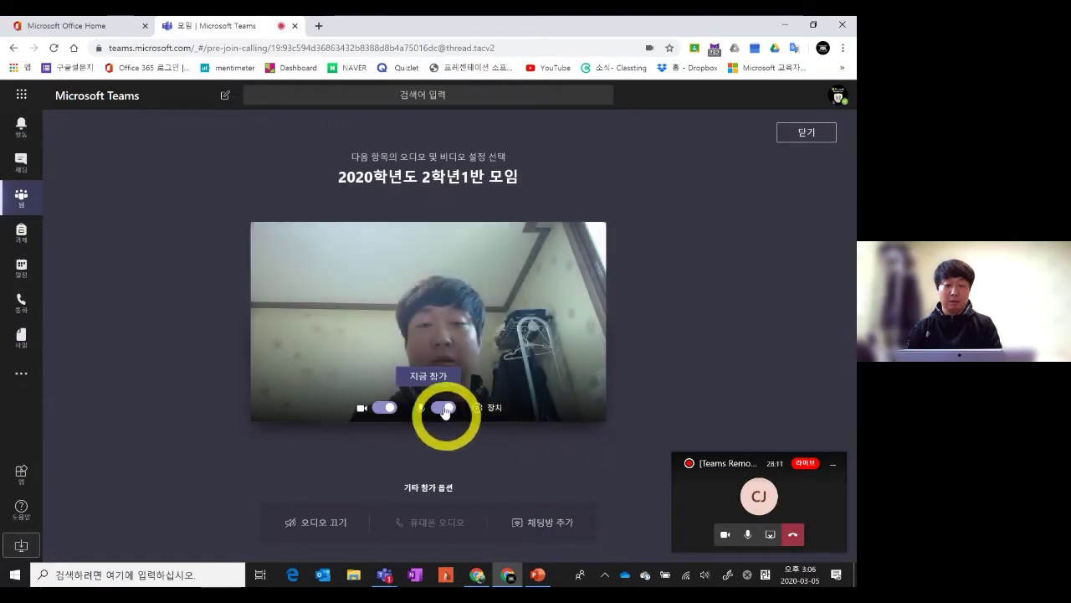
{"action": "left_click", "coordinate": [444, 408]}
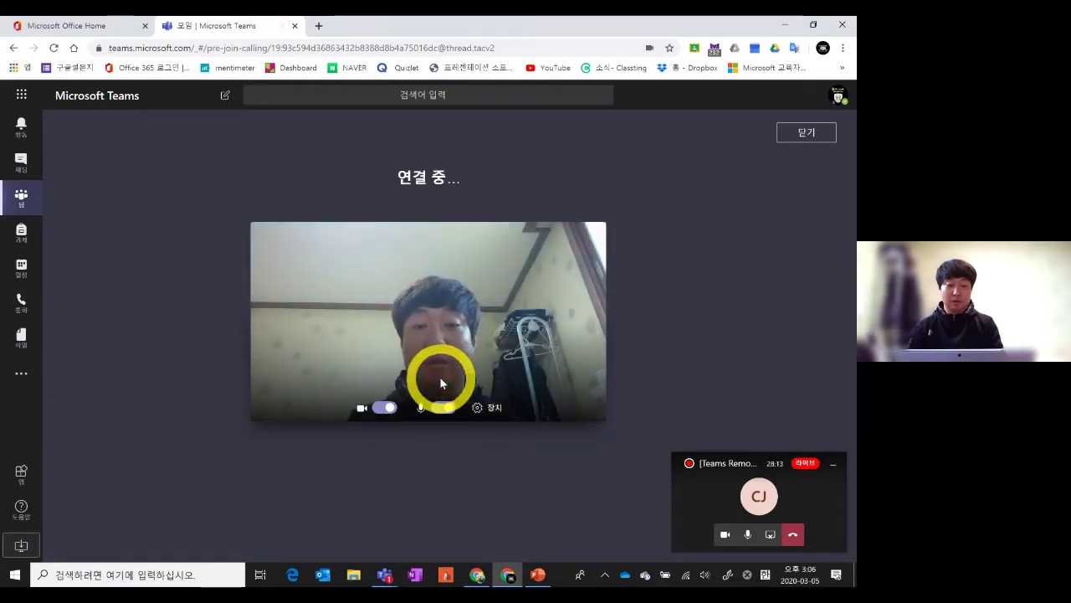
Mute the host's microphone and end the call on the host's side
{"action": "left_click", "coordinate": [474, 576]}
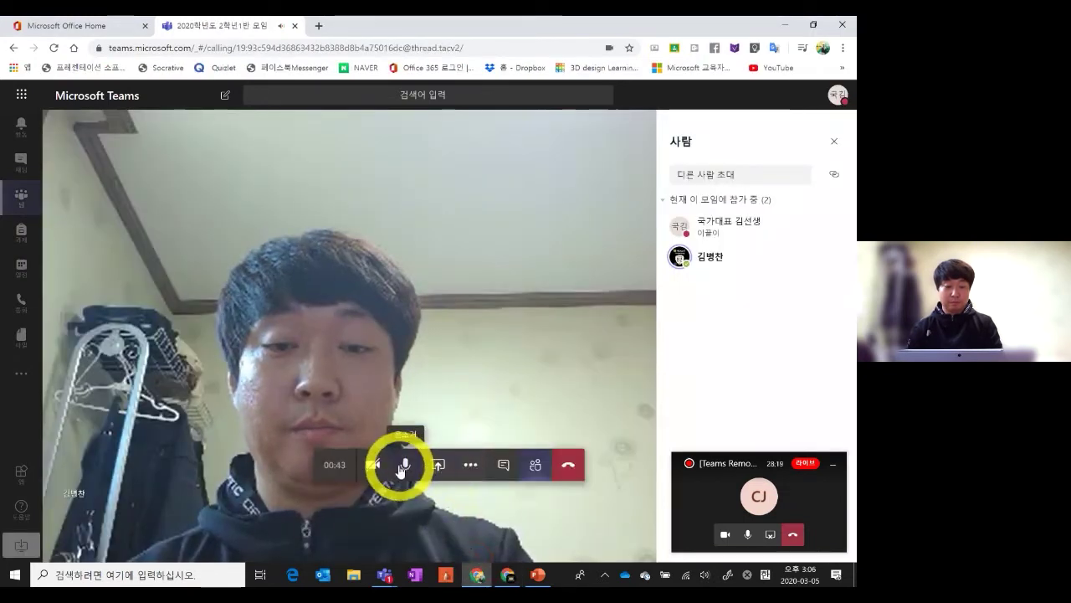
{"action": "left_click", "coordinate": [403, 467]}
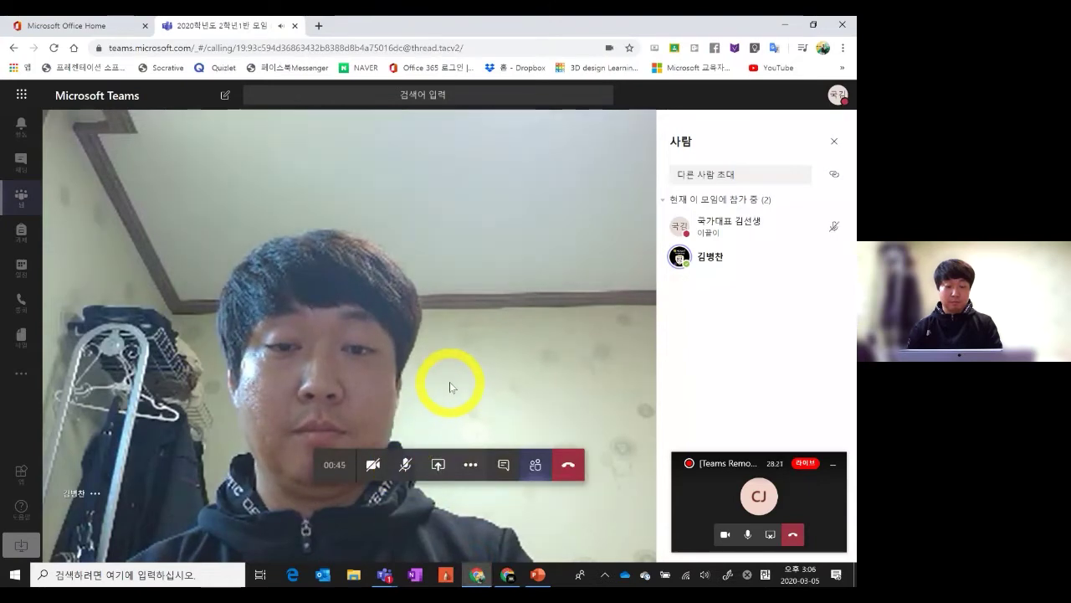
{"action": "left_click", "coordinate": [568, 464]}
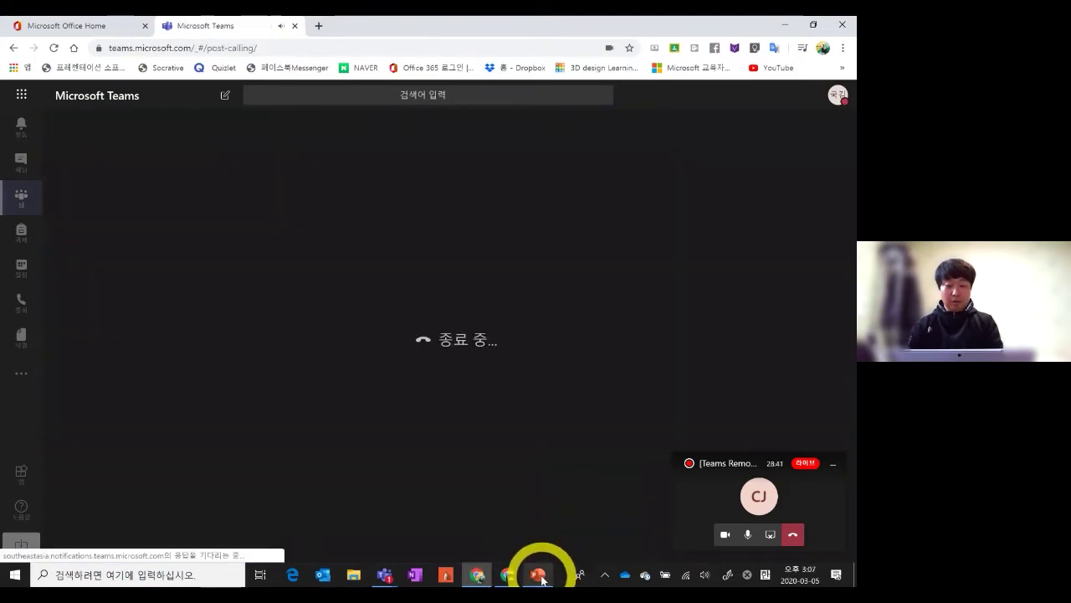
{"action": "mouse_move", "coordinate": [512, 578]}
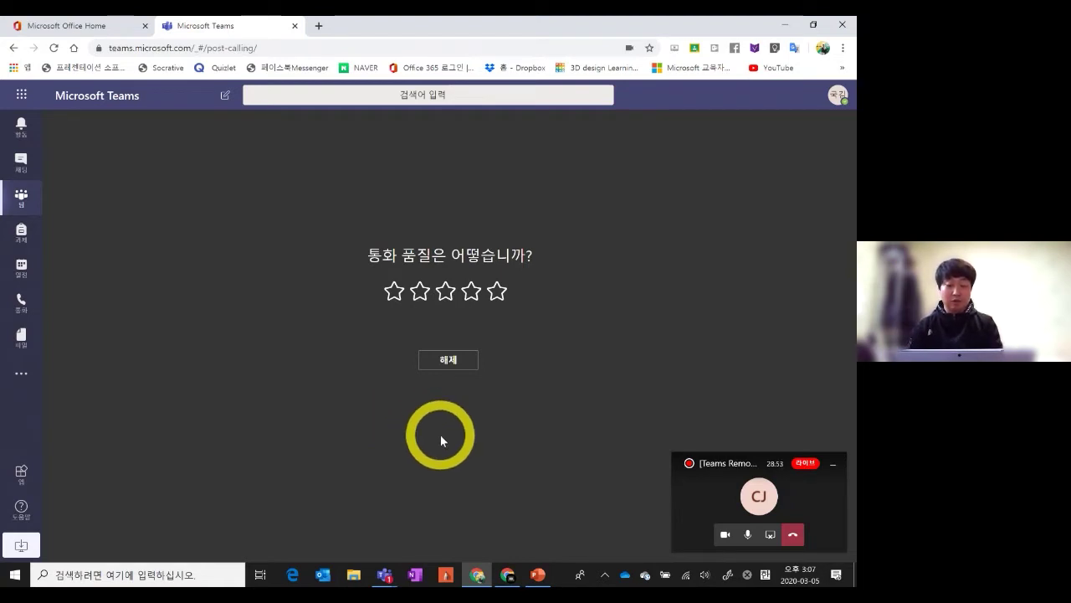
Leave the meeting from the second account's window
{"action": "left_click", "coordinate": [507, 574]}
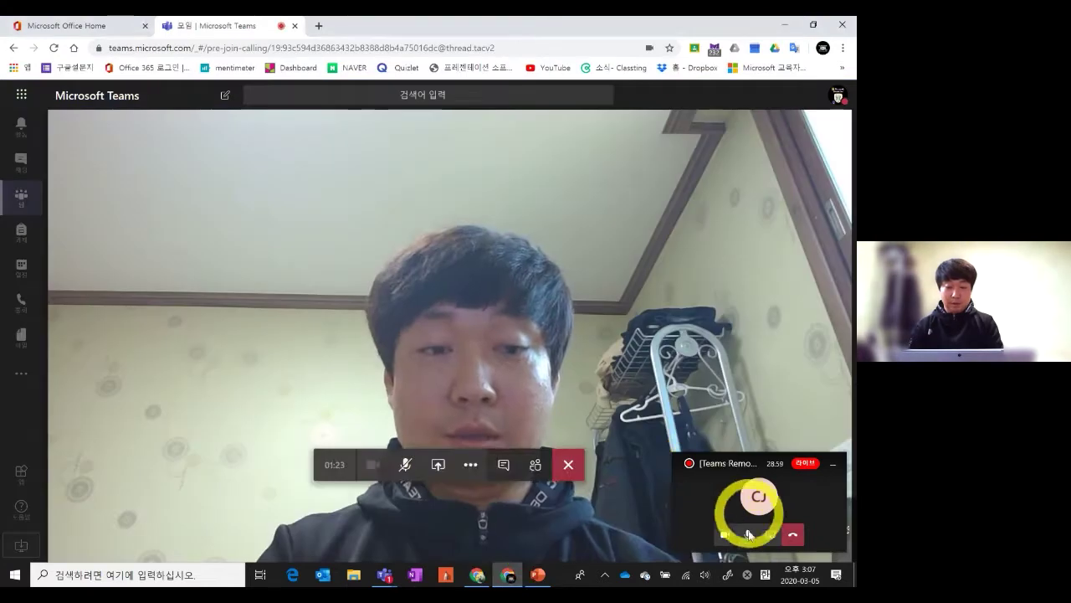
{"action": "left_click", "coordinate": [569, 465]}
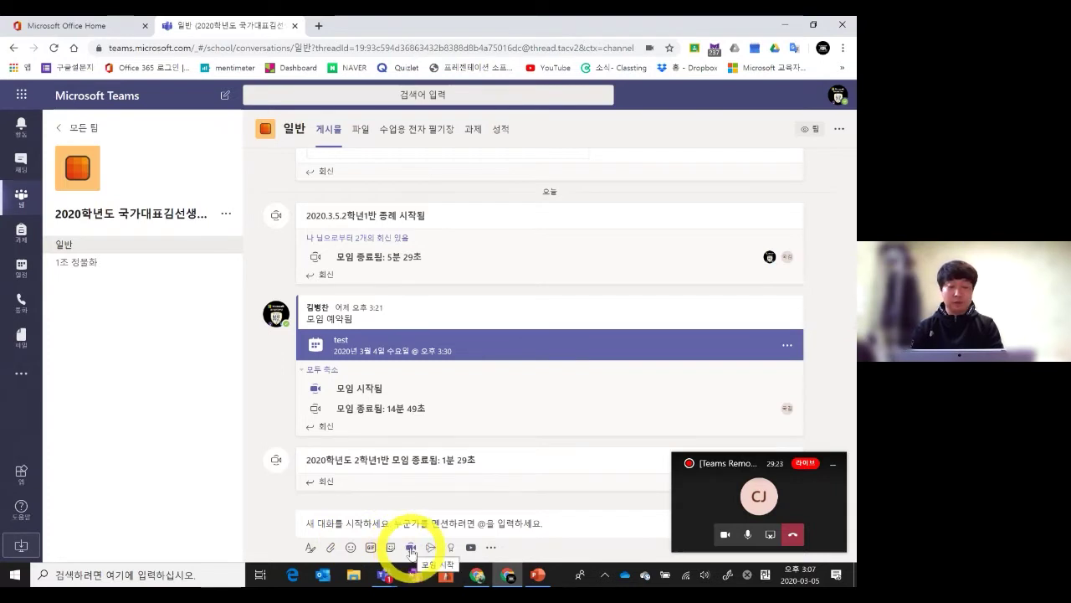
Choose 모임 예약 and title the new meeting '2020학년도 2학년1반 모임', leaving location empty
{"action": "left_click", "coordinate": [411, 547]}
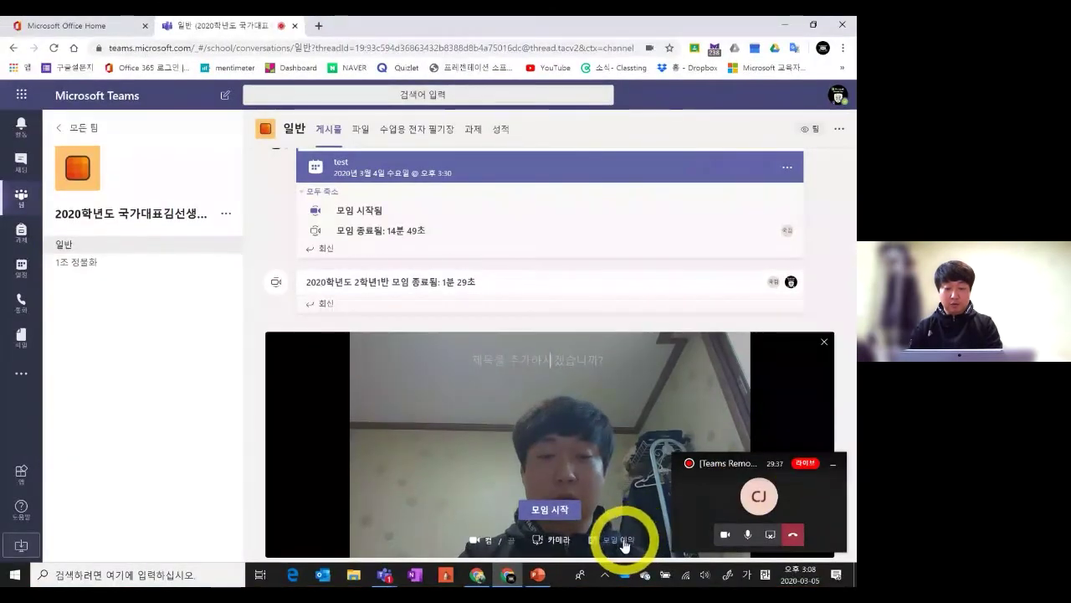
{"action": "left_click", "coordinate": [623, 543]}
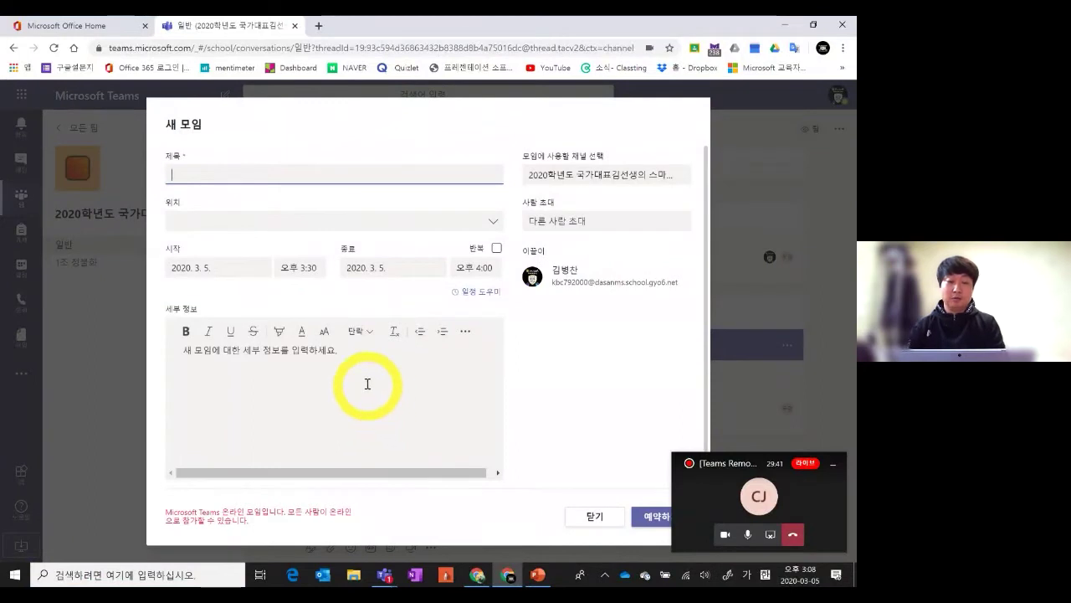
{"action": "left_click", "coordinate": [354, 175]}
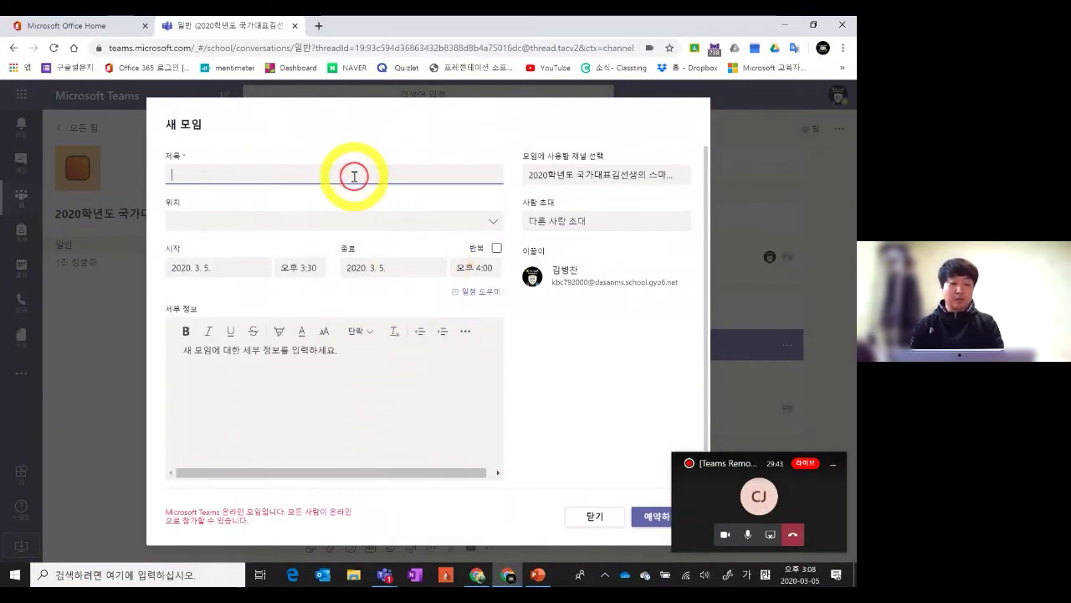
{"action": "type", "text": "2020학년도 2학년1반 모임"}
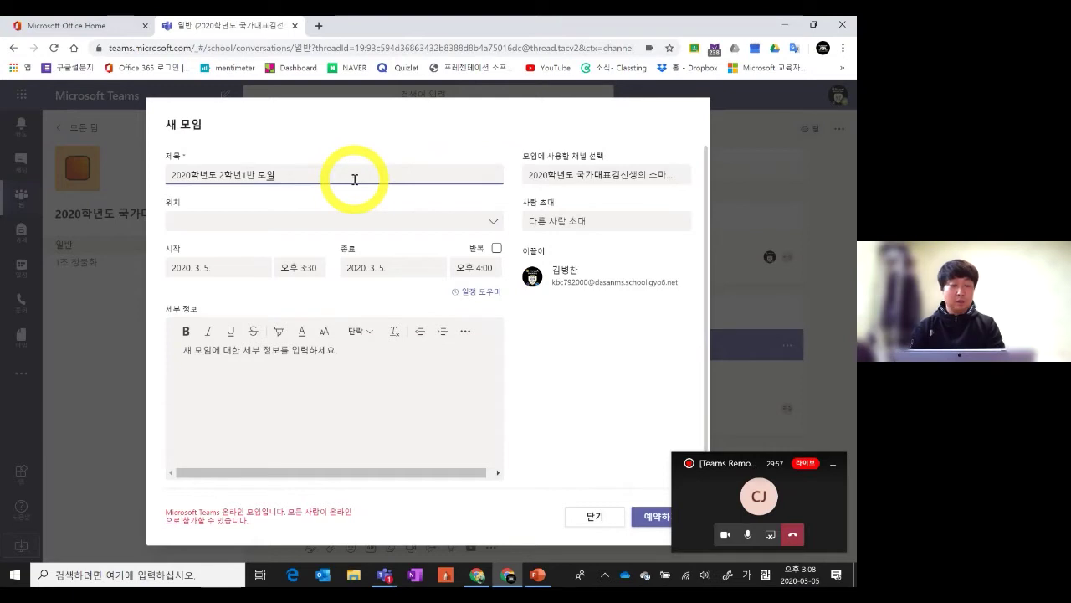
{"action": "left_click", "coordinate": [331, 224]}
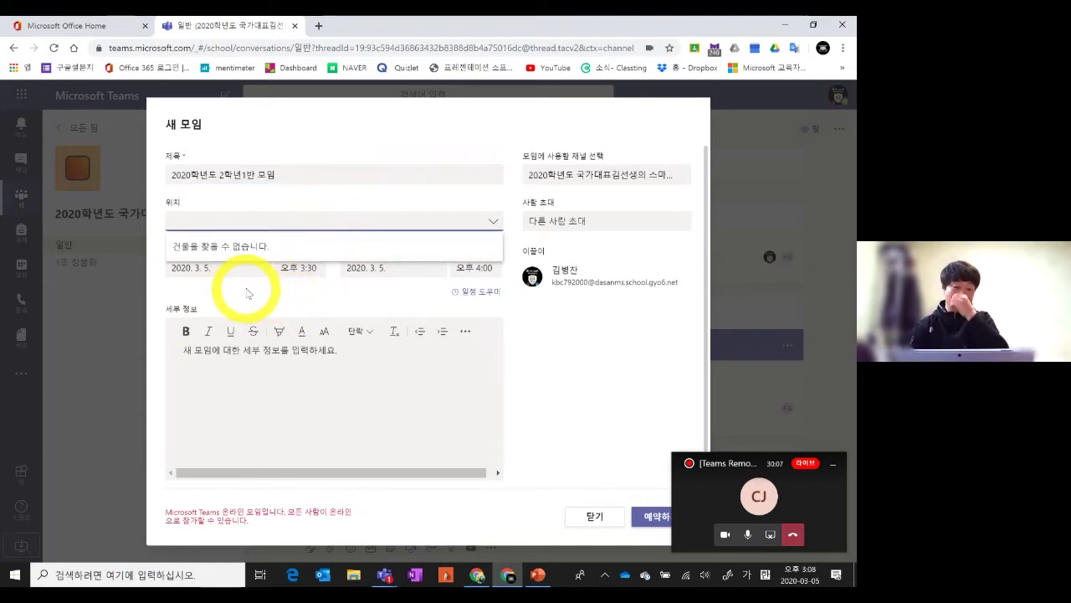
{"action": "left_click", "coordinate": [495, 221]}
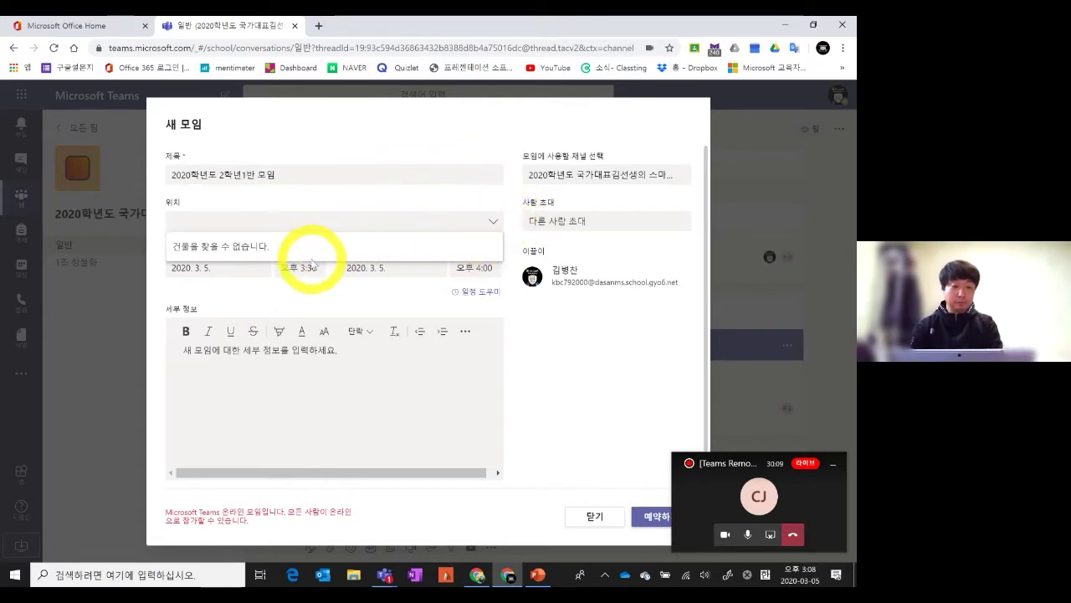
{"action": "left_click", "coordinate": [264, 246]}
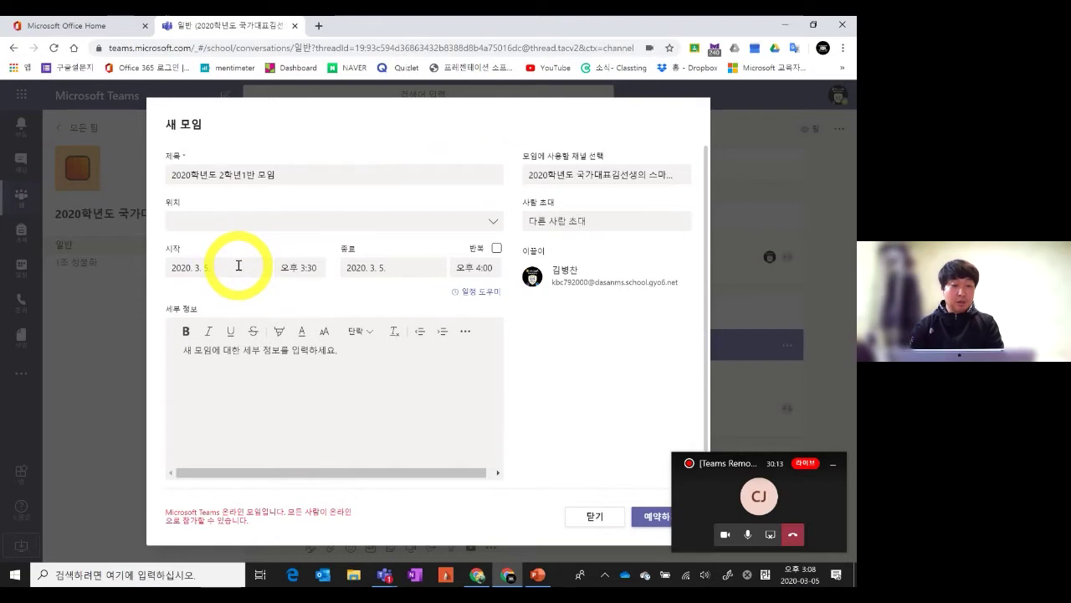
Set the meeting to March 6, 2020, 오후 3:00–오후 4:00, and schedule it
{"action": "left_click", "coordinate": [239, 266]}
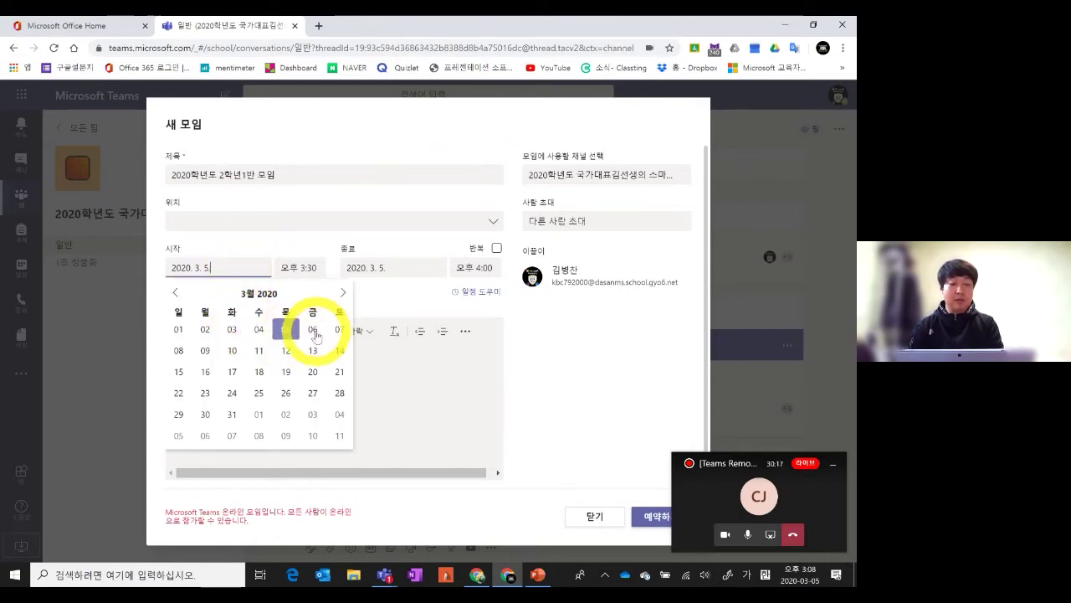
{"action": "left_click", "coordinate": [313, 331]}
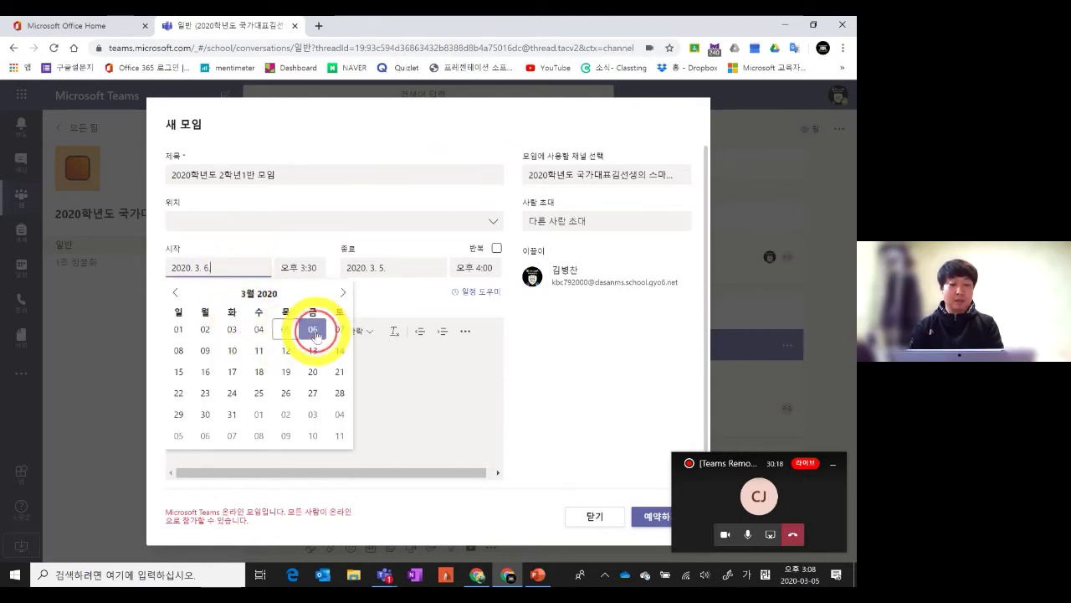
{"action": "left_click", "coordinate": [311, 269]}
{"action": "scroll", "coordinate": [320, 309], "scroll_direction": "down", "scroll_amount": 5}
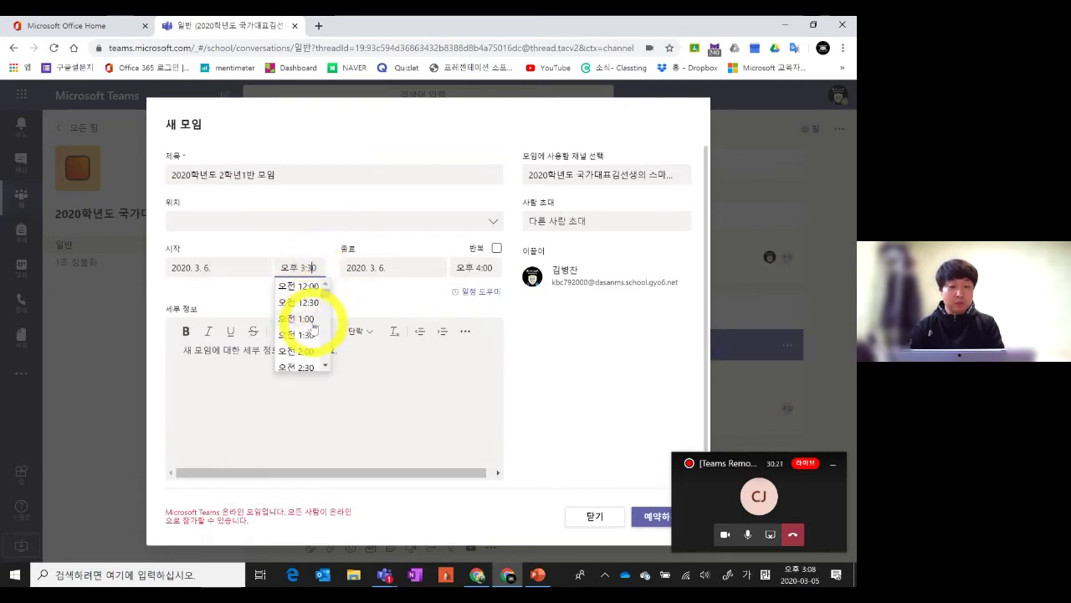
{"action": "scroll", "coordinate": [318, 342], "scroll_direction": "down", "scroll_amount": 5}
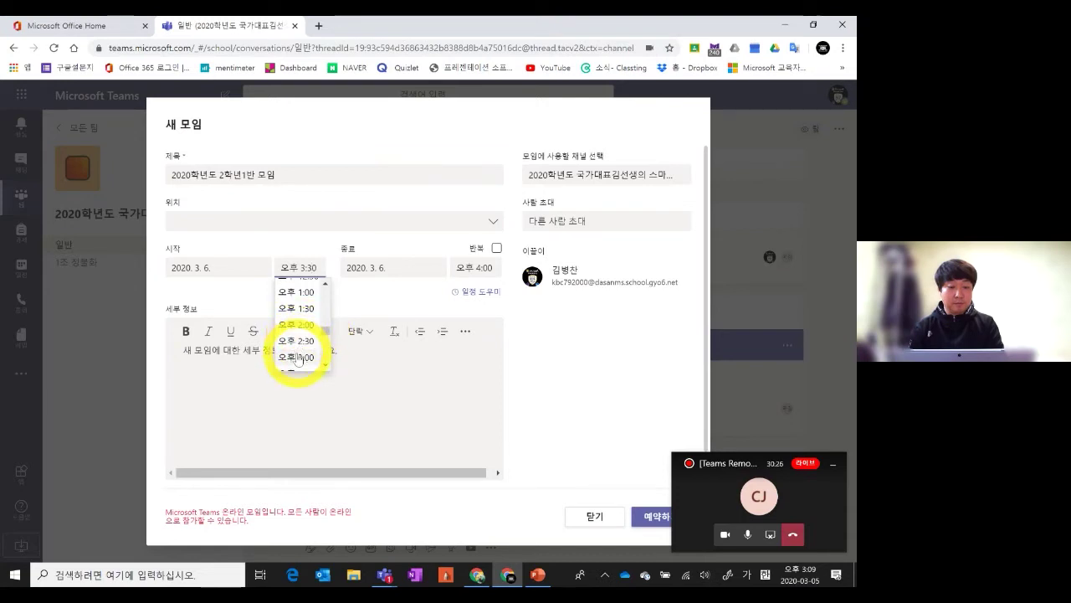
{"action": "left_click", "coordinate": [295, 357]}
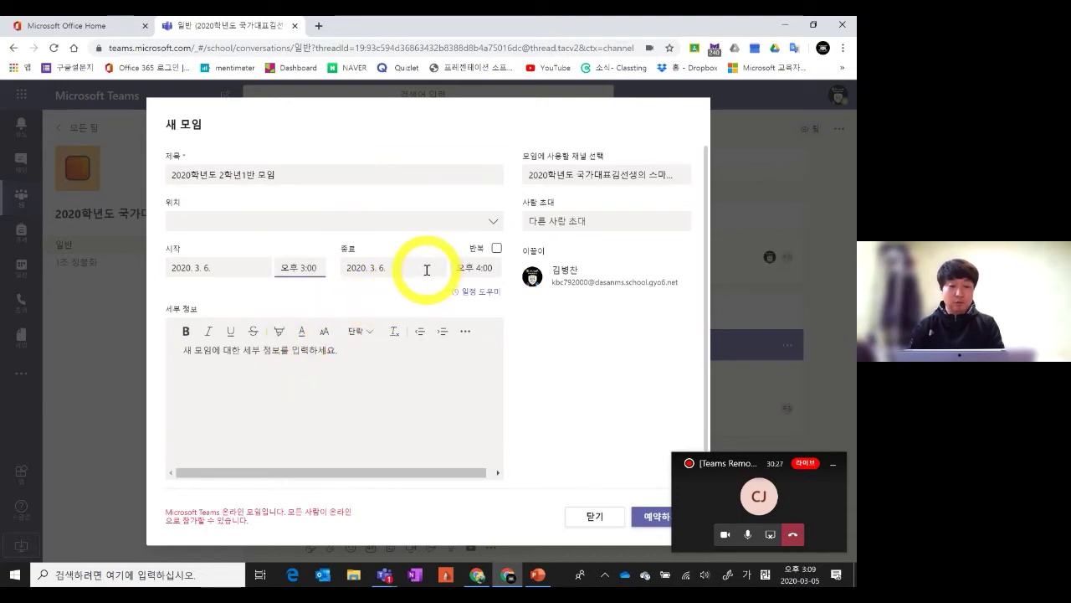
{"action": "left_click", "coordinate": [470, 267]}
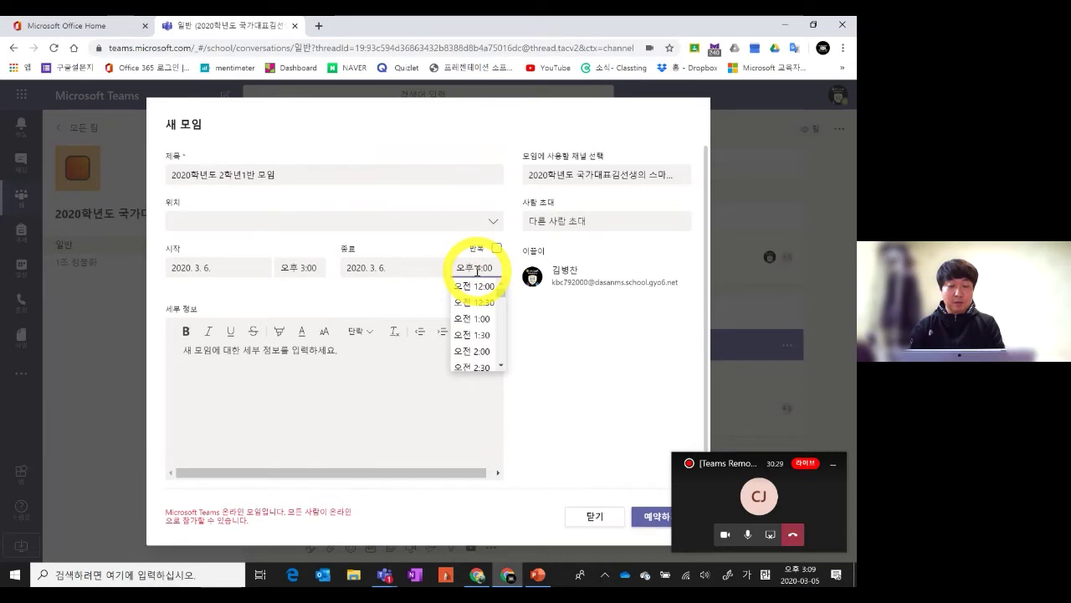
{"action": "left_click", "coordinate": [381, 305]}
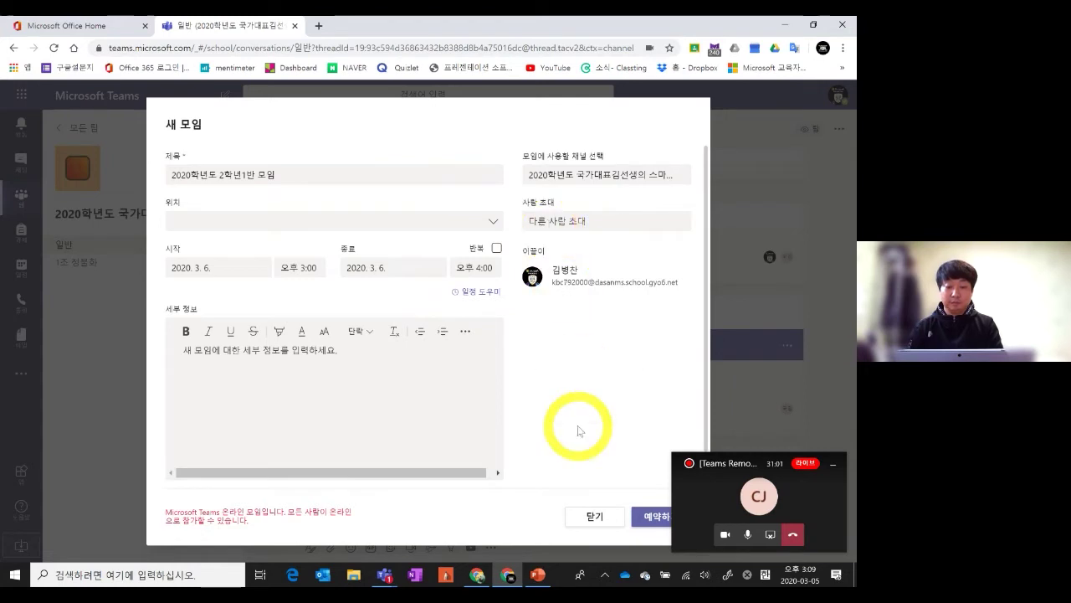
{"action": "left_click", "coordinate": [652, 521]}
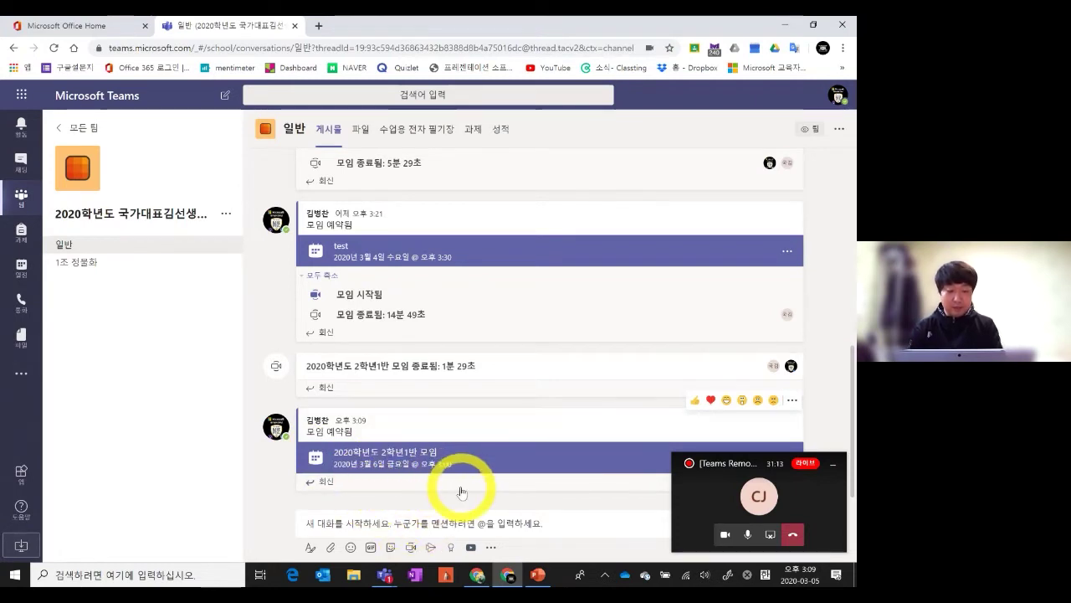
In the other Chrome window, open the team's 일반 channel showing the scheduled meeting post
{"action": "left_click", "coordinate": [475, 578]}
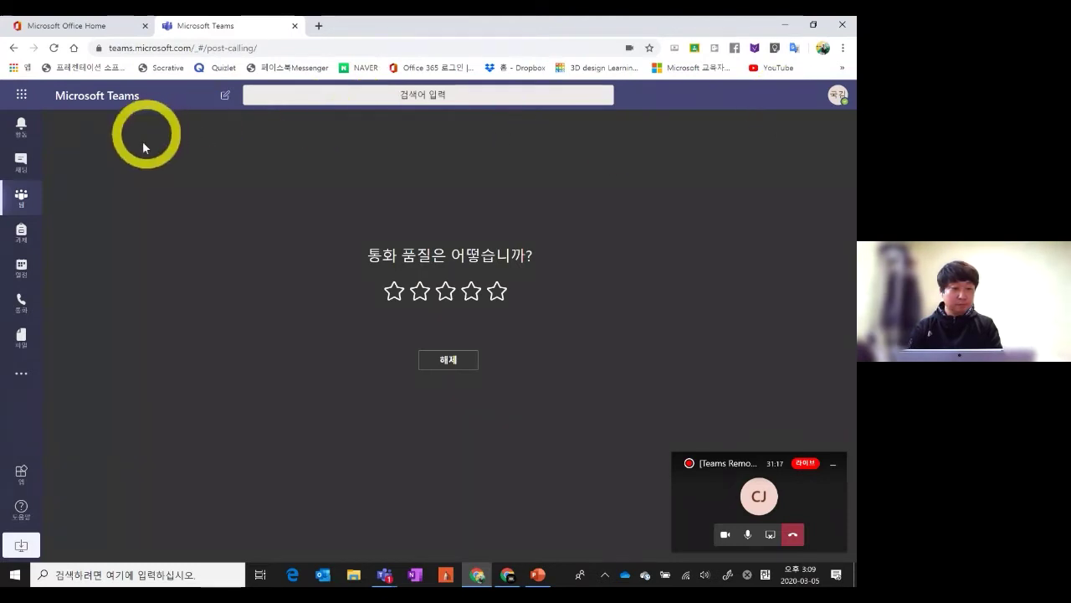
{"action": "left_click", "coordinate": [19, 198]}
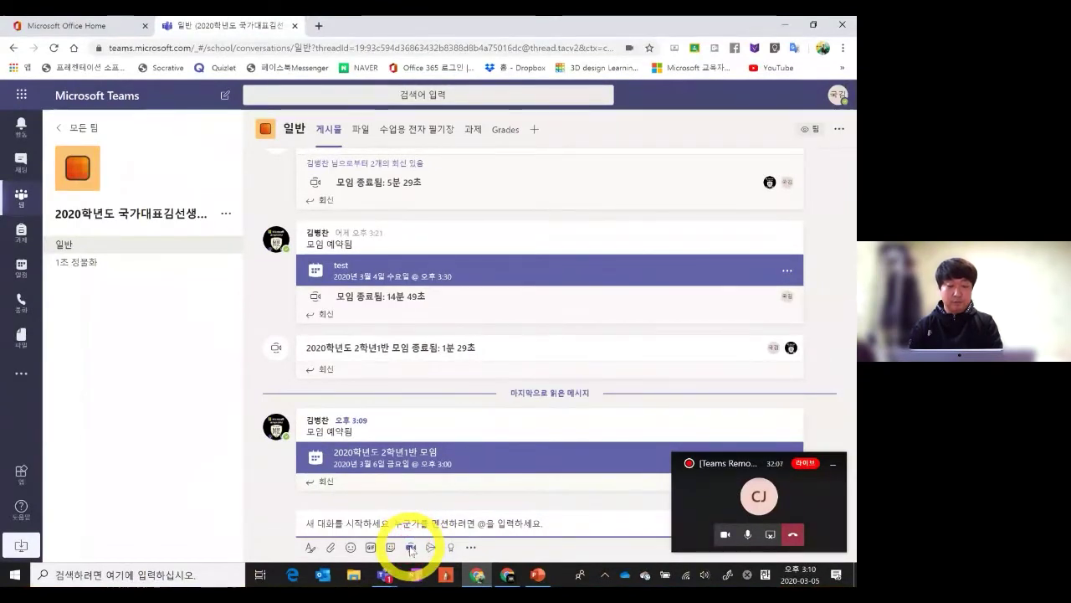
{"action": "left_click", "coordinate": [411, 546]}
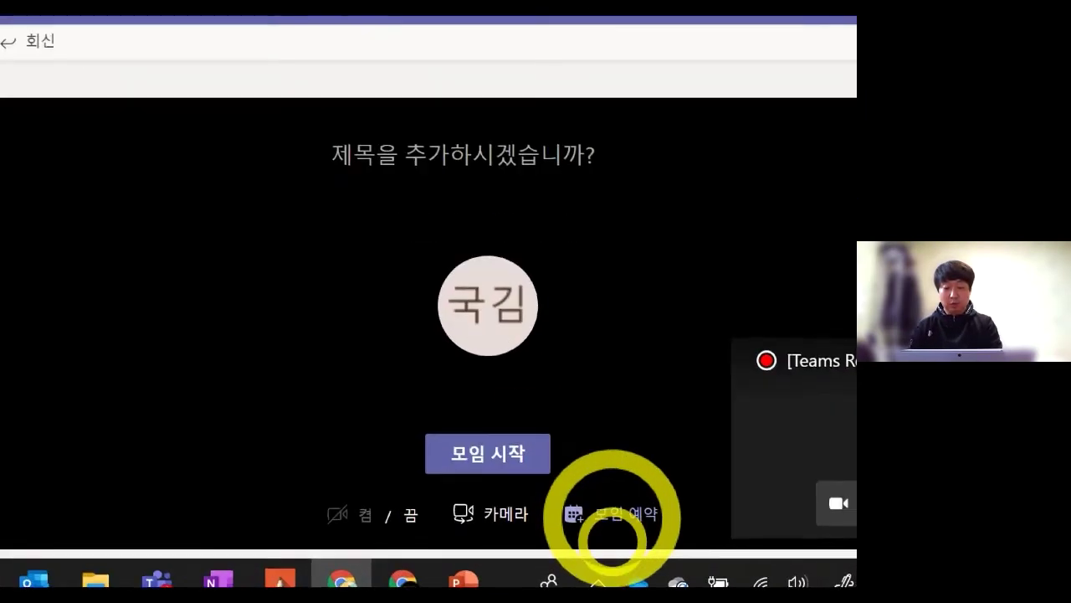
{"action": "left_click", "coordinate": [613, 541]}
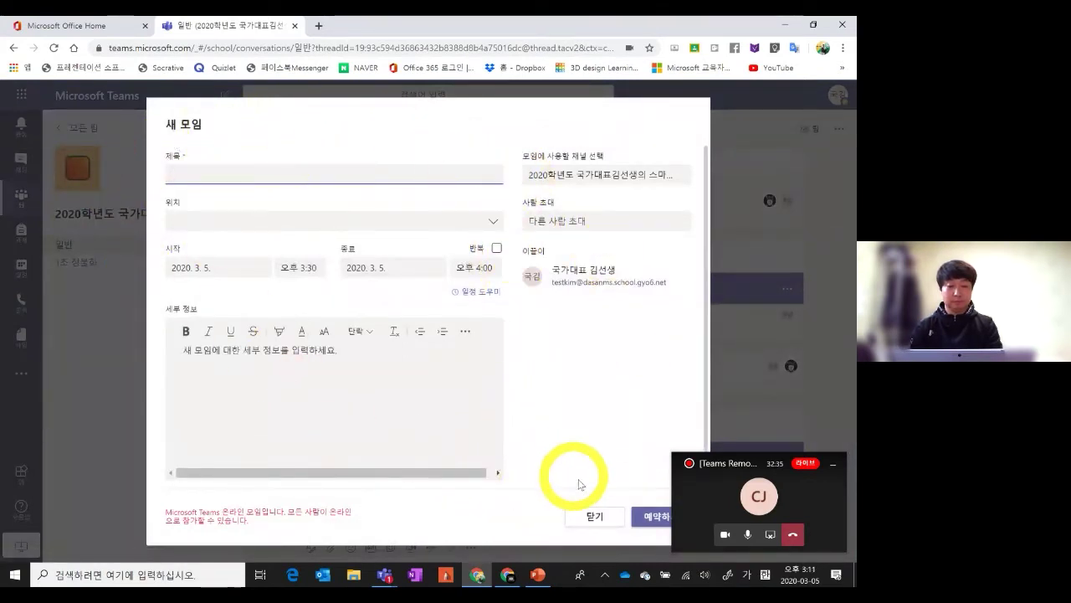
{"action": "left_click", "coordinate": [620, 525]}
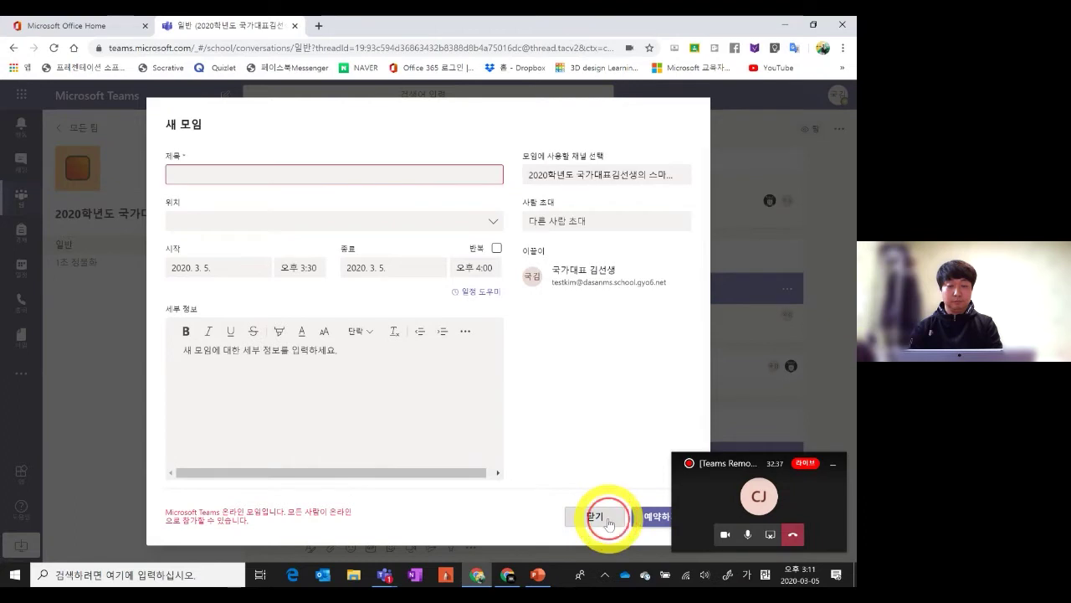
Show slide 5, '맨 먼저 아웃룩을 실행합니다.', in PowerPoint, then return to the browser
{"action": "left_click", "coordinate": [542, 577]}
{"action": "left_click", "coordinate": [58, 387]}
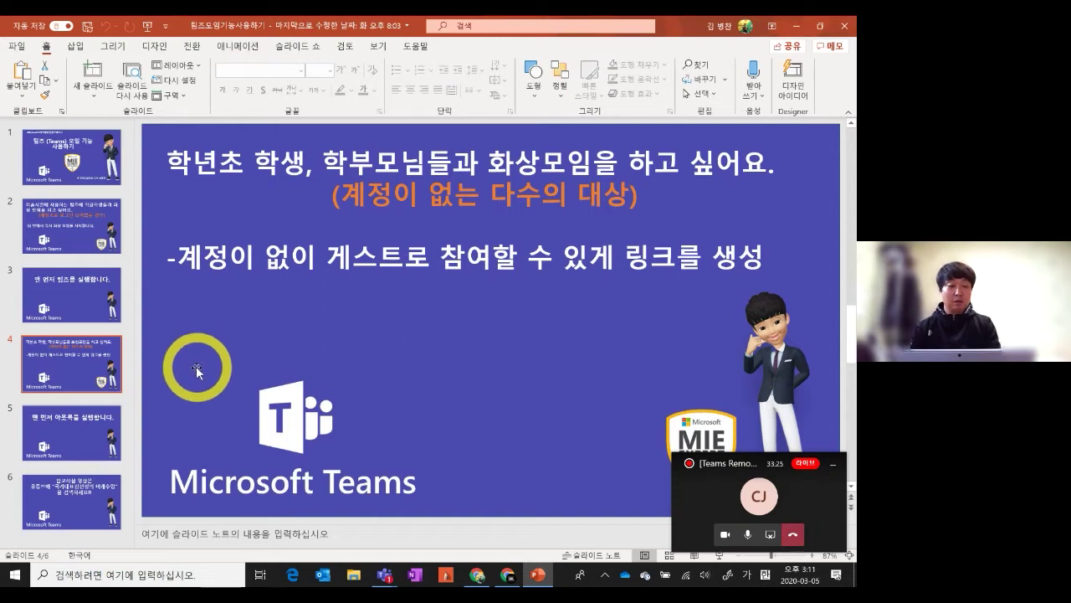
{"action": "left_click", "coordinate": [96, 435]}
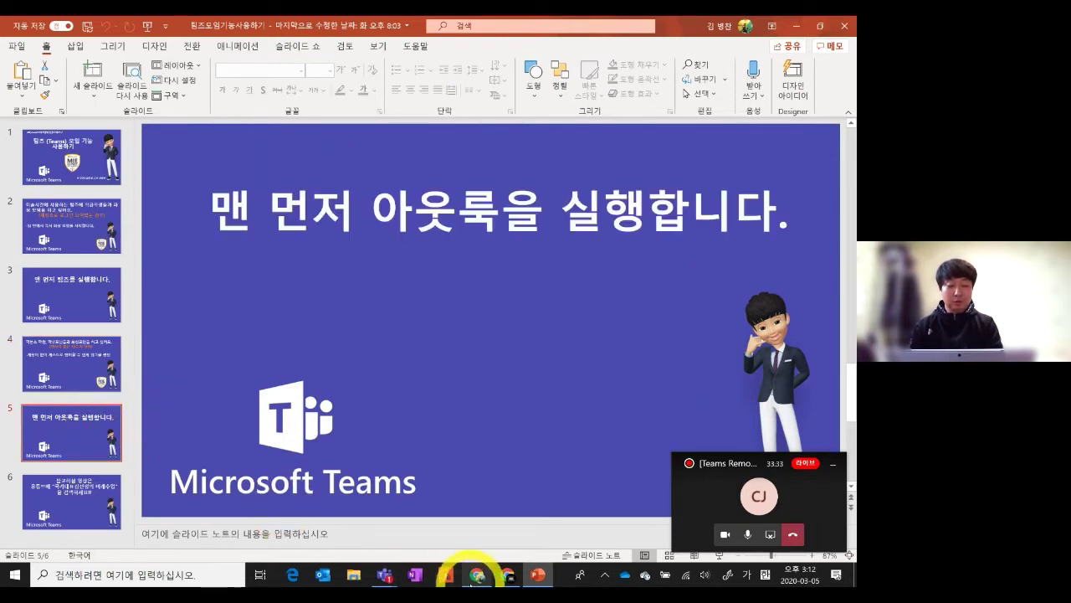
{"action": "left_click", "coordinate": [477, 576]}
On the Office home page, close the account panel and launch Outlook
{"action": "left_click", "coordinate": [87, 26]}
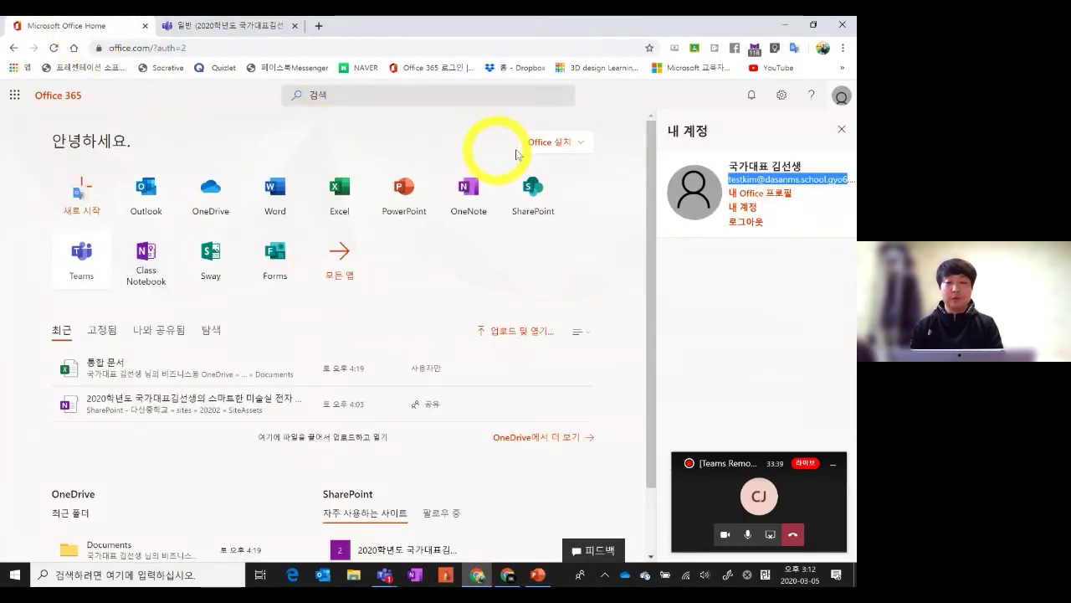
{"action": "left_click", "coordinate": [842, 134]}
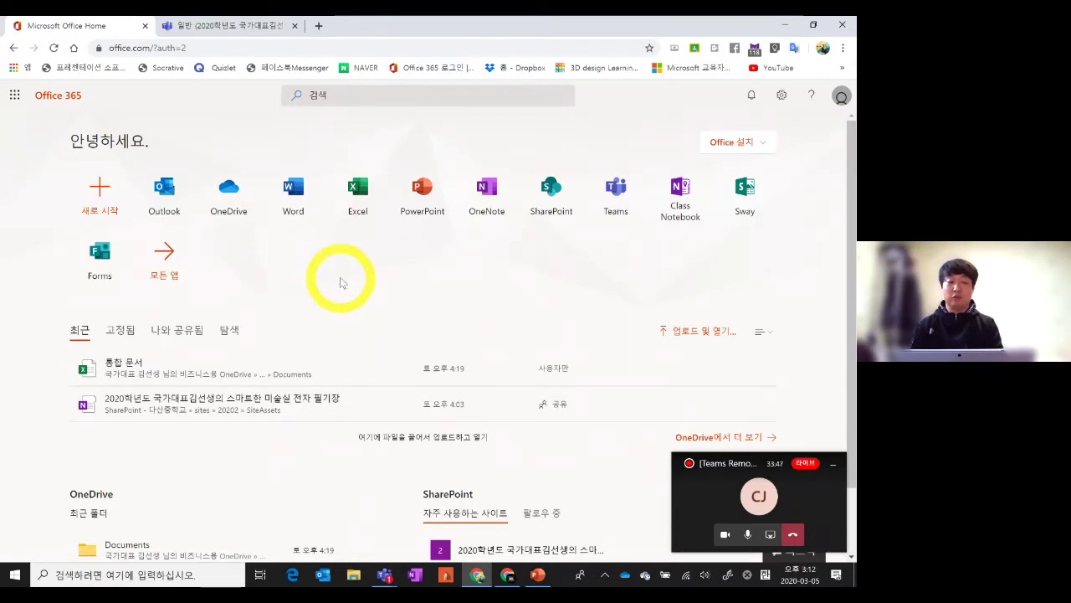
{"action": "left_click", "coordinate": [163, 195]}
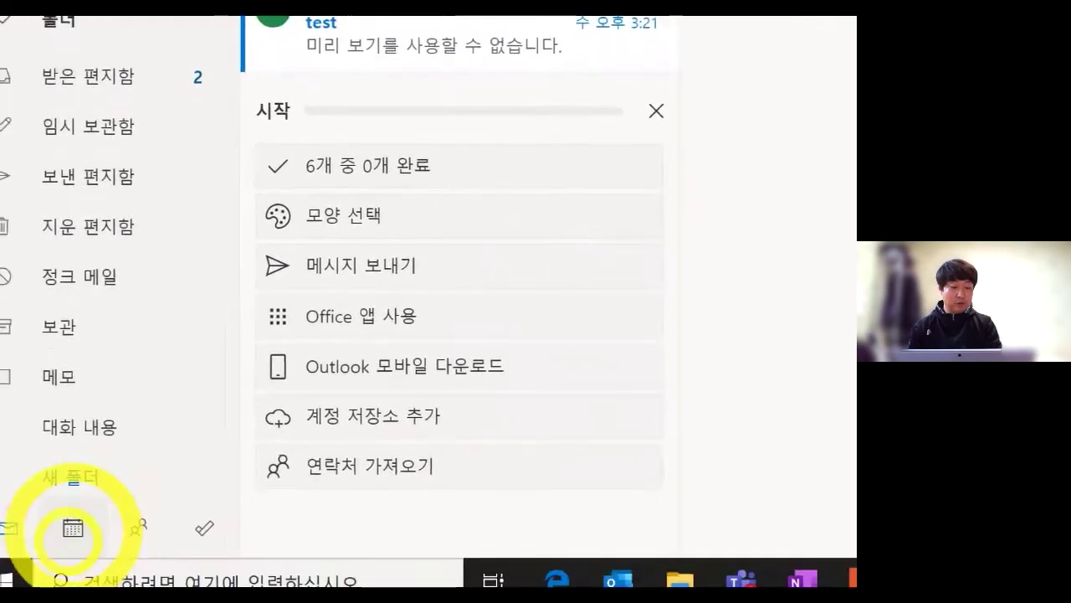
Switch to the March 2020 calendar and open a blank 새 이벤트 form
{"action": "left_click", "coordinate": [51, 549]}
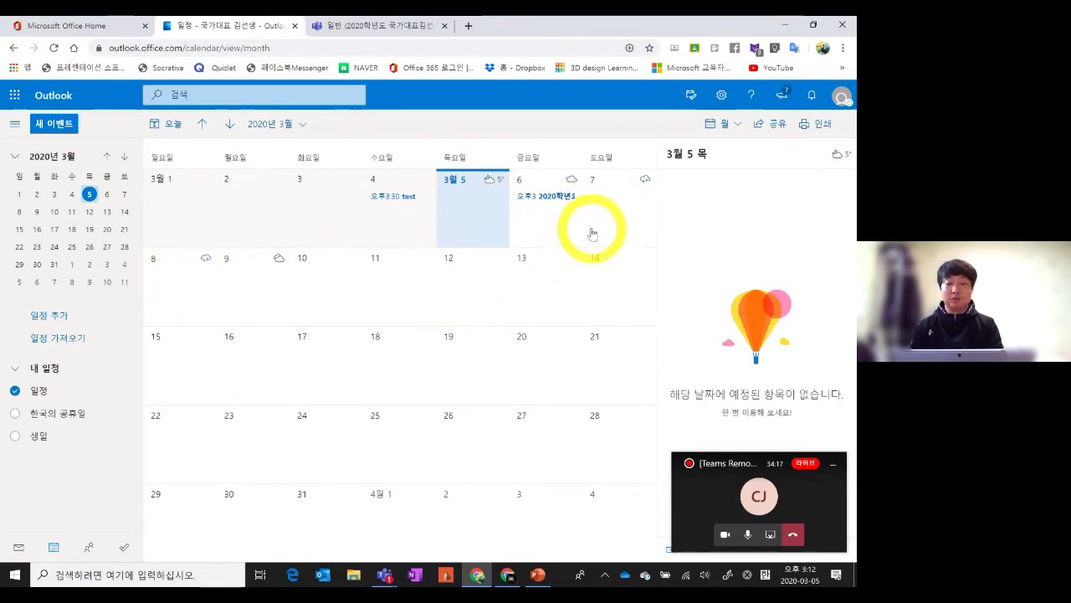
{"action": "double_click", "coordinate": [610, 215]}
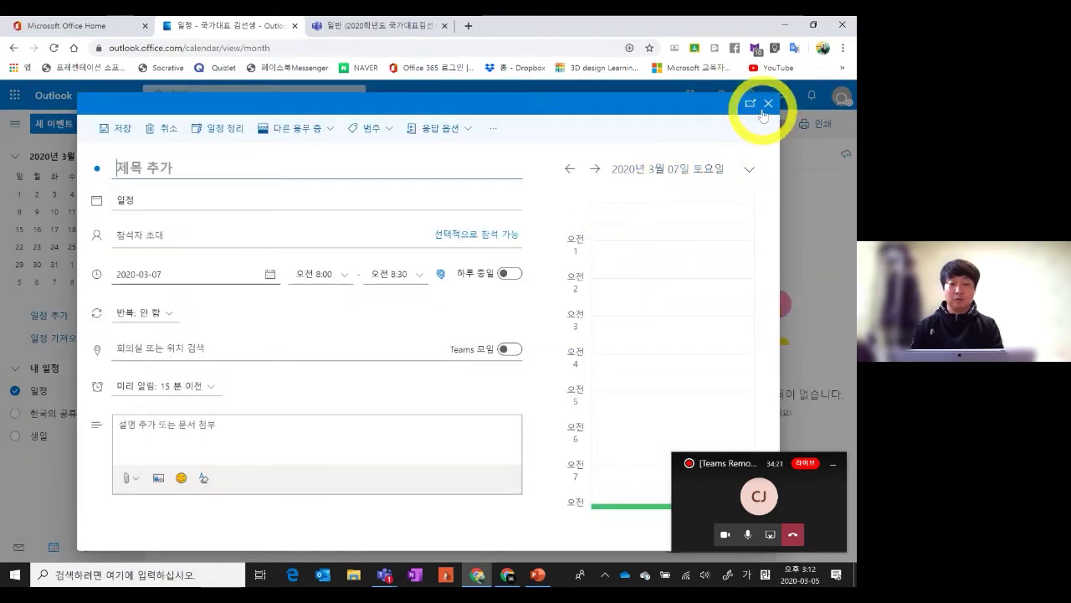
{"action": "left_click", "coordinate": [770, 104]}
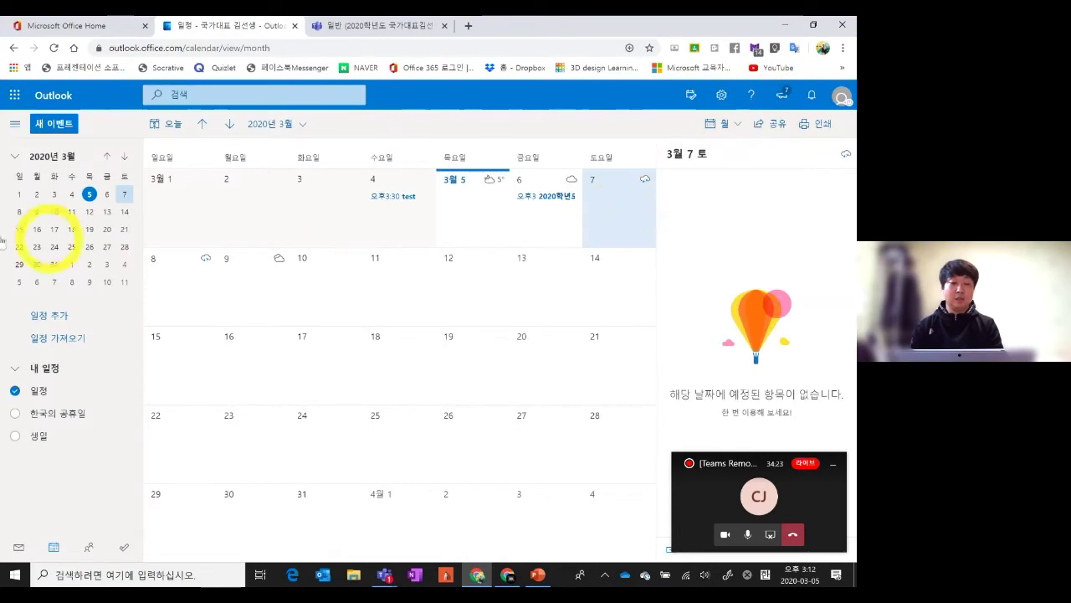
{"action": "left_click", "coordinate": [52, 125]}
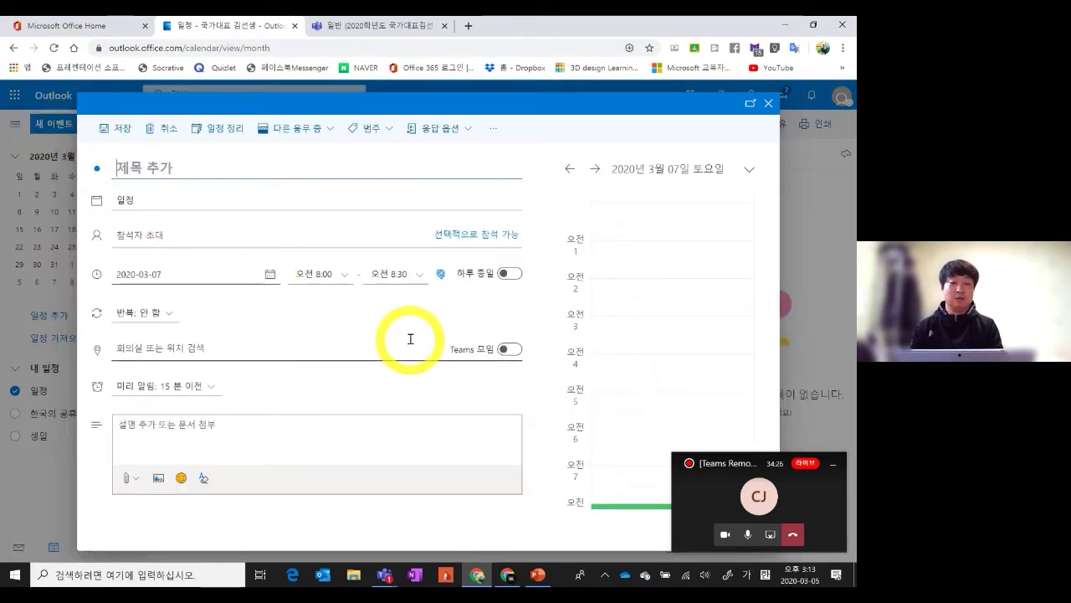
Title the event '2020학년도 2학년1반 오리엔테이션' and set its date to March 5, 2020
{"action": "left_click", "coordinate": [168, 208]}
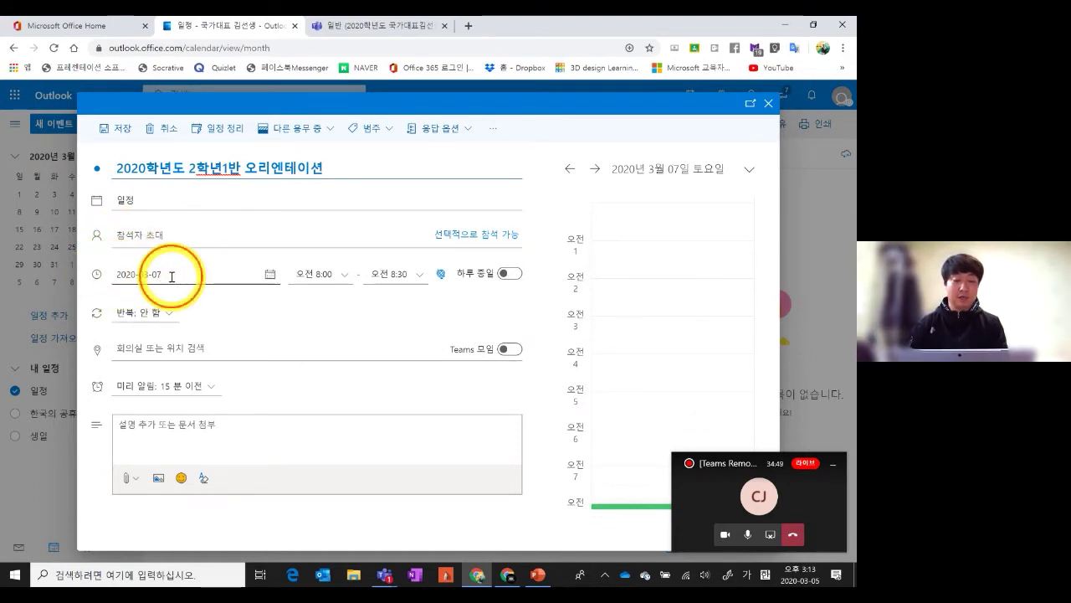
{"action": "left_click", "coordinate": [172, 276]}
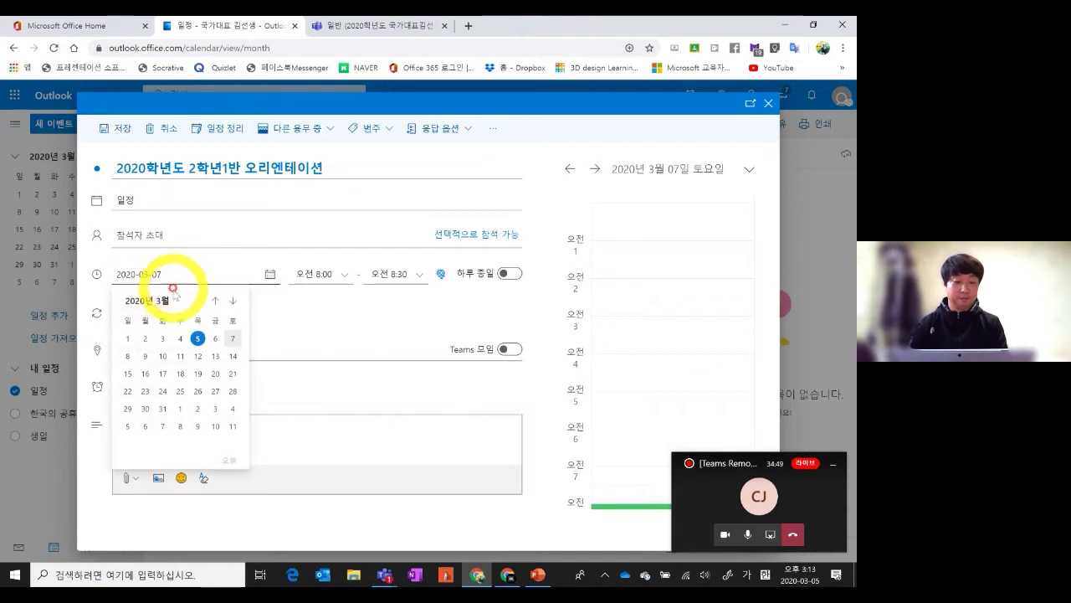
{"action": "left_click", "coordinate": [198, 339]}
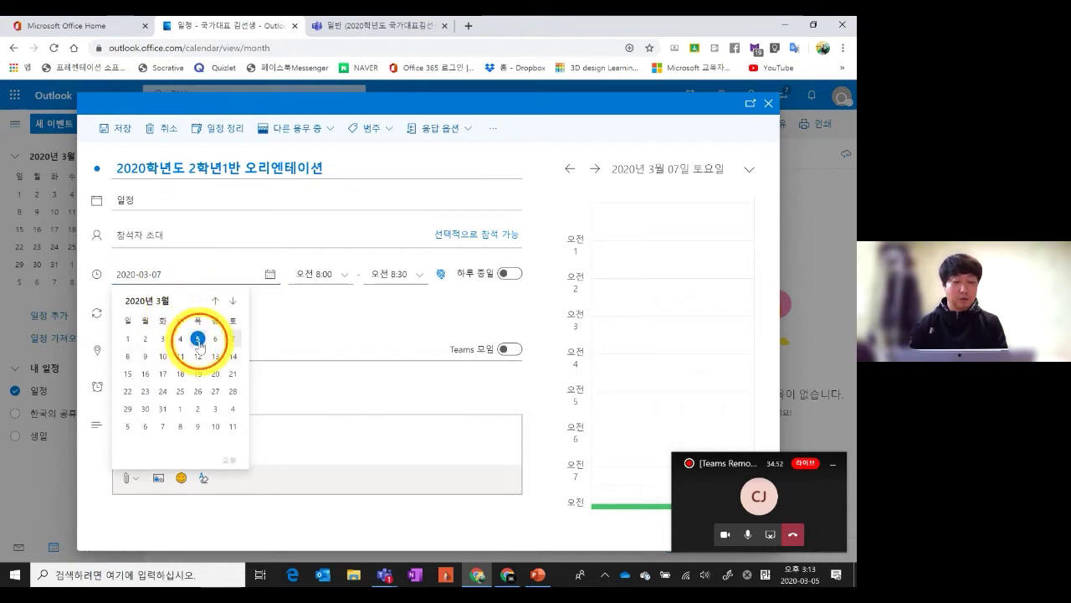
{"action": "left_click", "coordinate": [314, 276]}
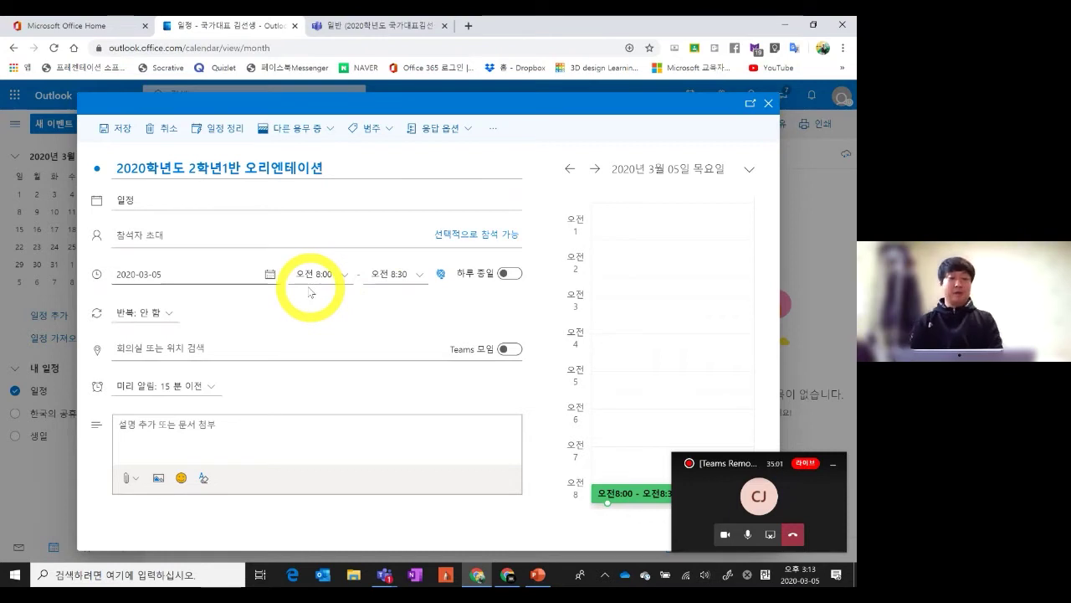
Add the invitee's e-mail address to the event
{"action": "left_click", "coordinate": [148, 234]}
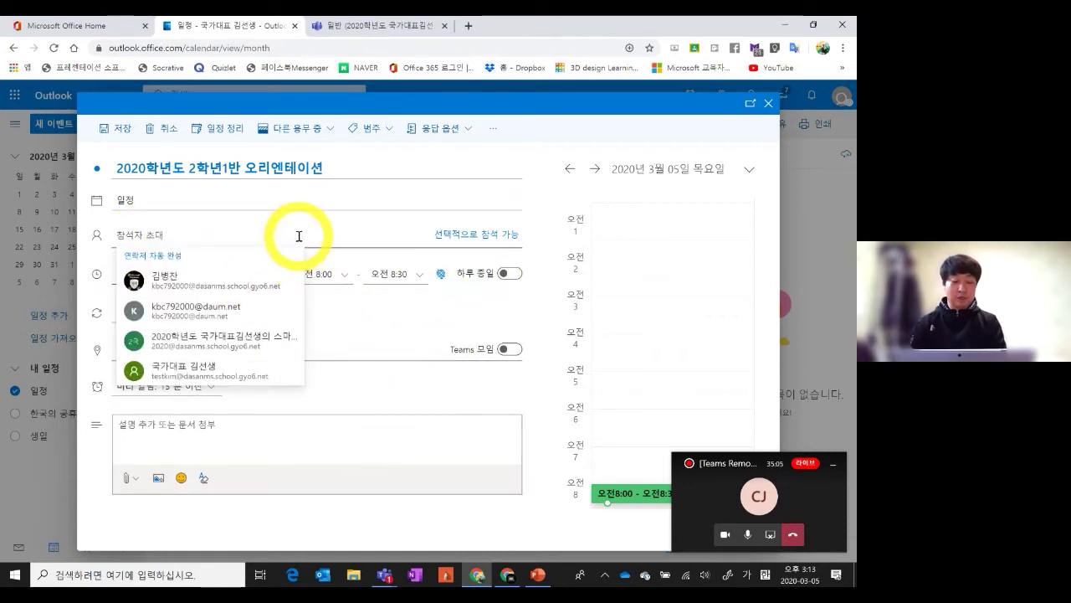
{"action": "type", "text": "ㅏㅠㅊ"}
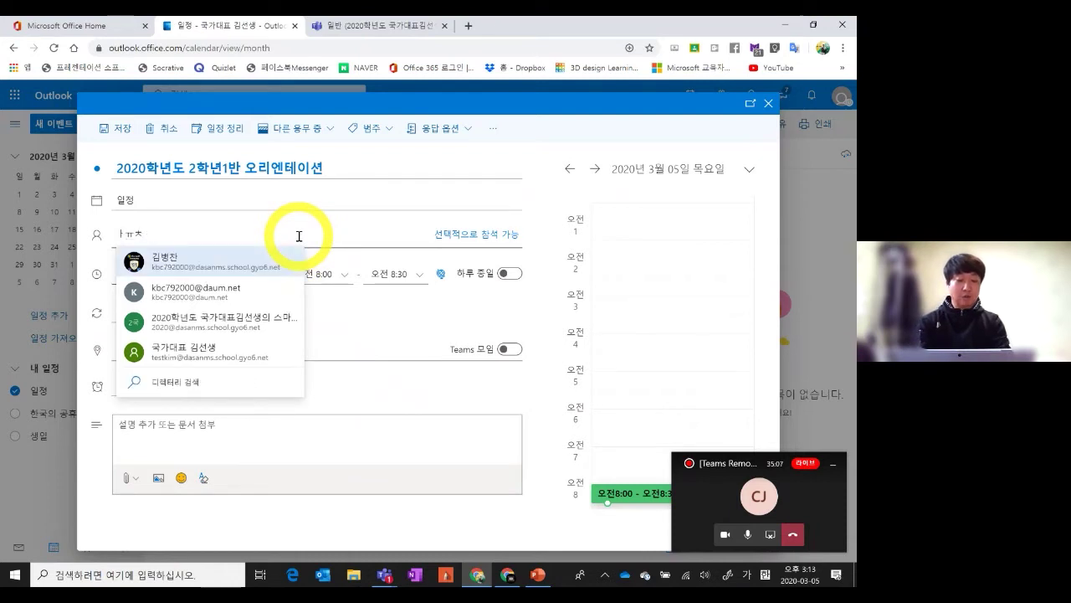
{"action": "key", "text": "BackSpace"}
{"action": "key", "text": "BackSpace"}
{"action": "key", "text": "BackSpace"}
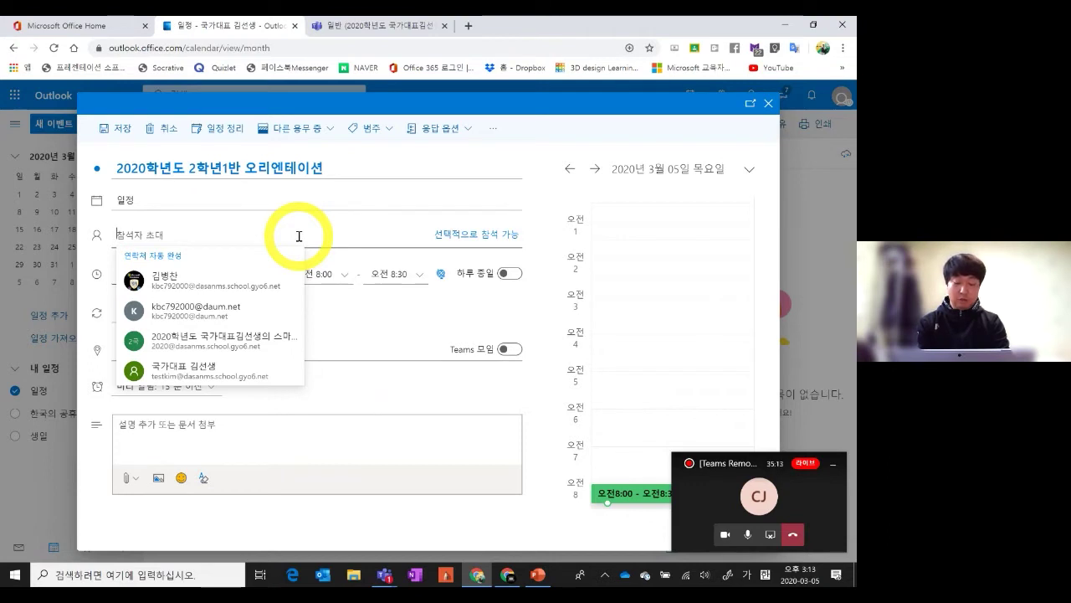
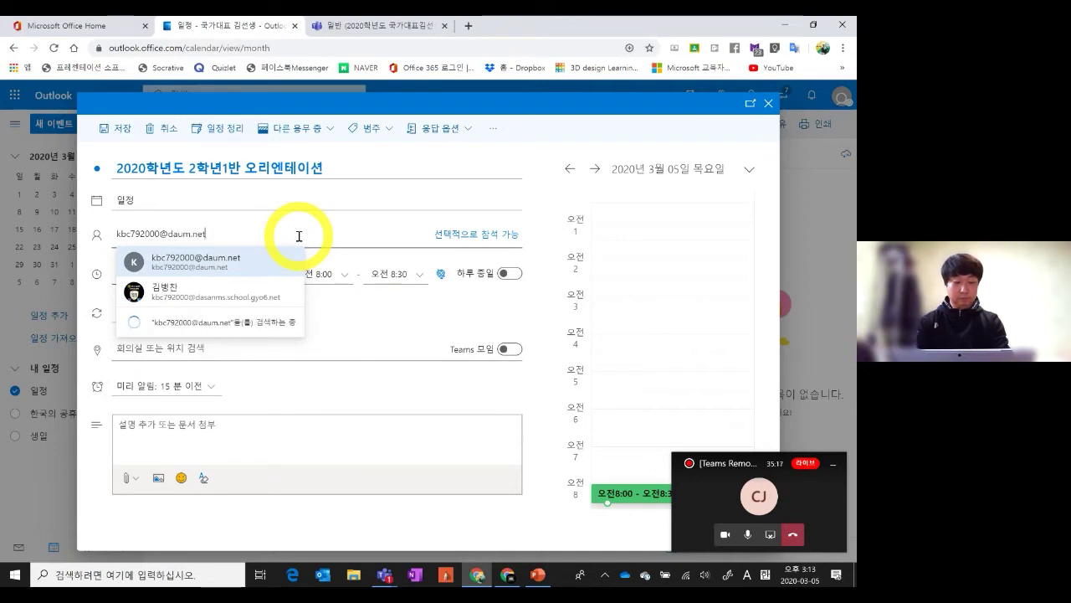
{"action": "key", "text": "Return"}
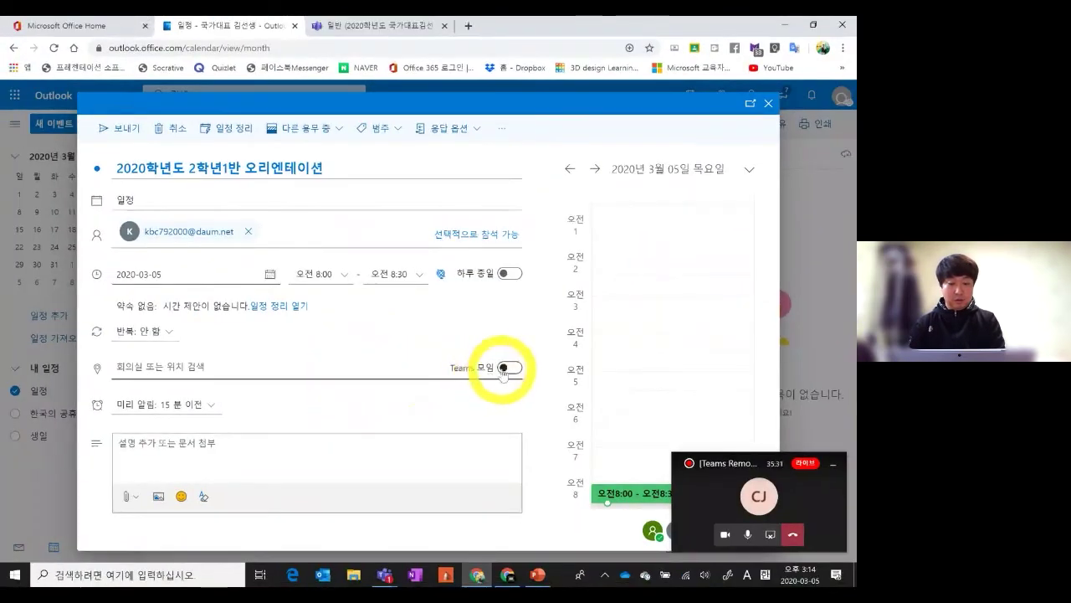
Turn on Teams 모임 for the event and send the invitation
{"action": "left_click", "coordinate": [505, 368]}
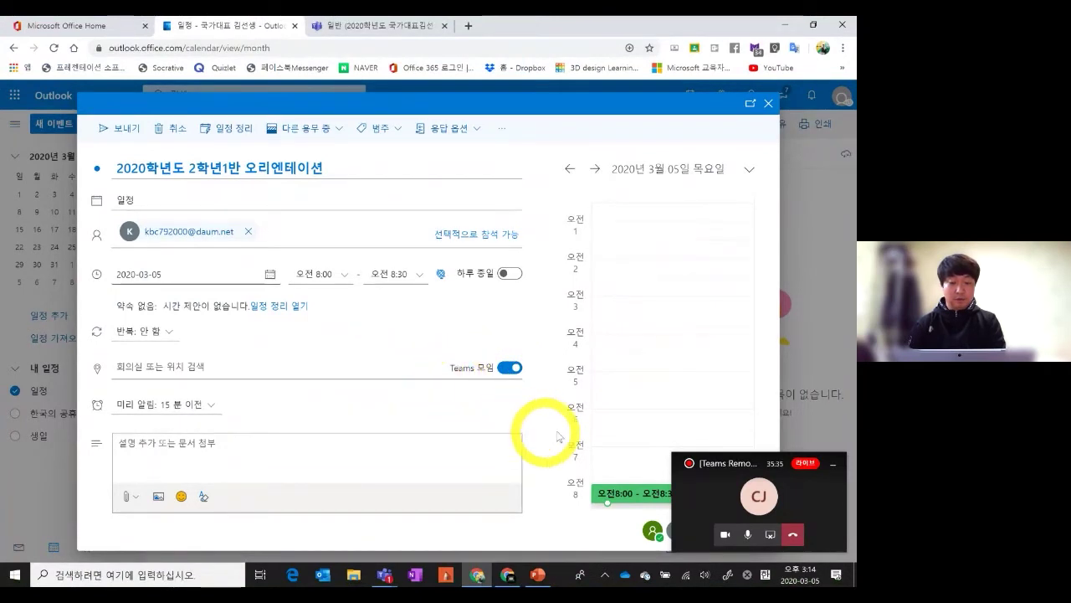
{"action": "left_click_drag", "start_coordinate": [766, 461], "coordinate": [780, 369]}
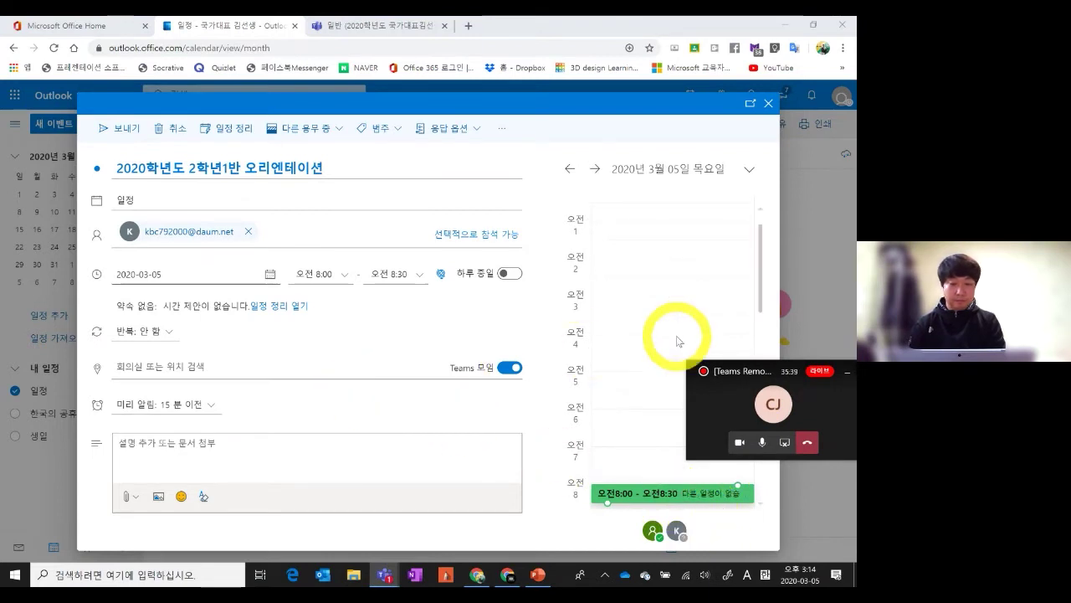
{"action": "left_click", "coordinate": [107, 134]}
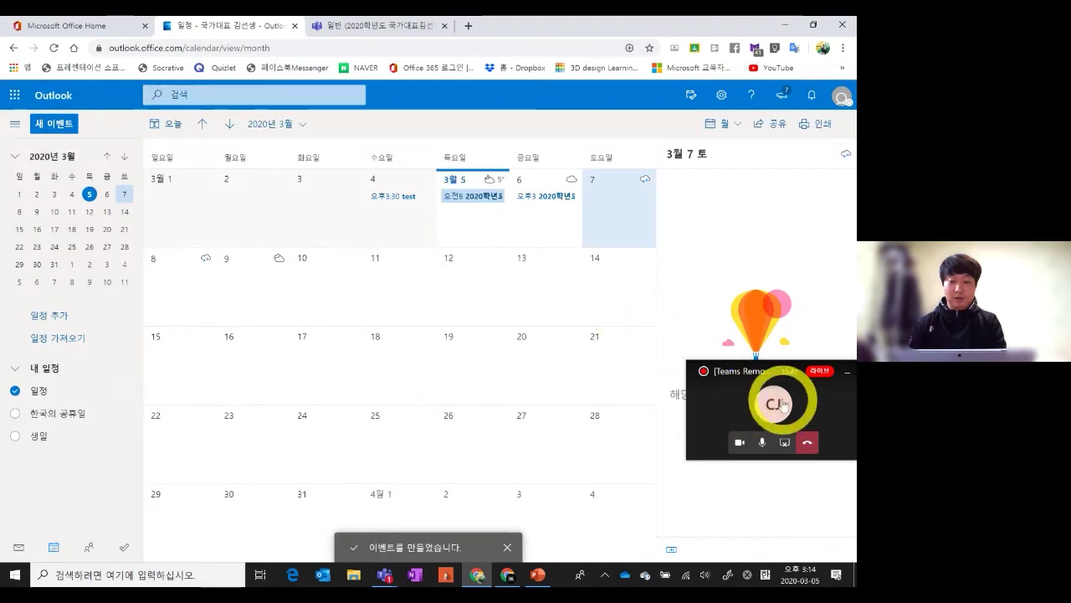
Move the call window aside and open the March 5 '2020학년도 2학년1반 오리엔테이션' event
{"action": "left_click_drag", "start_coordinate": [769, 380], "coordinate": [766, 478]}
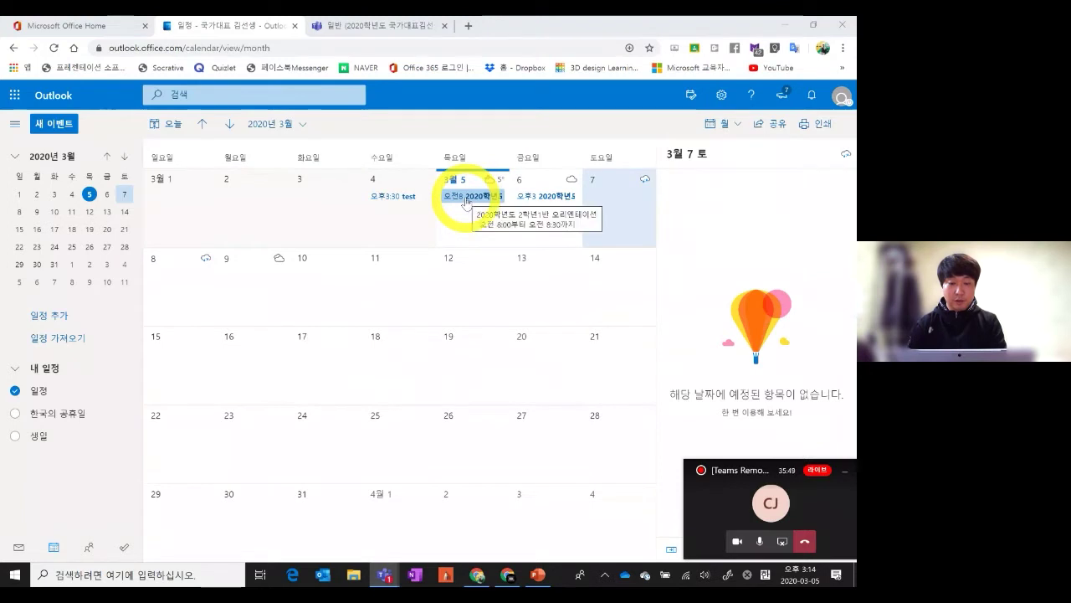
{"action": "left_click", "coordinate": [466, 201]}
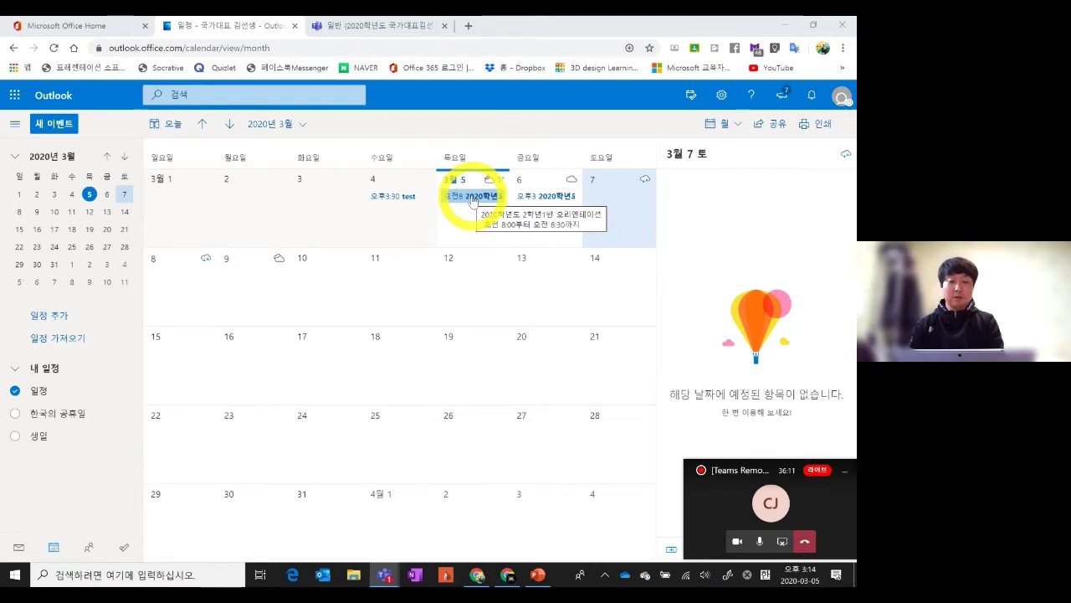
{"action": "double_click", "coordinate": [473, 199]}
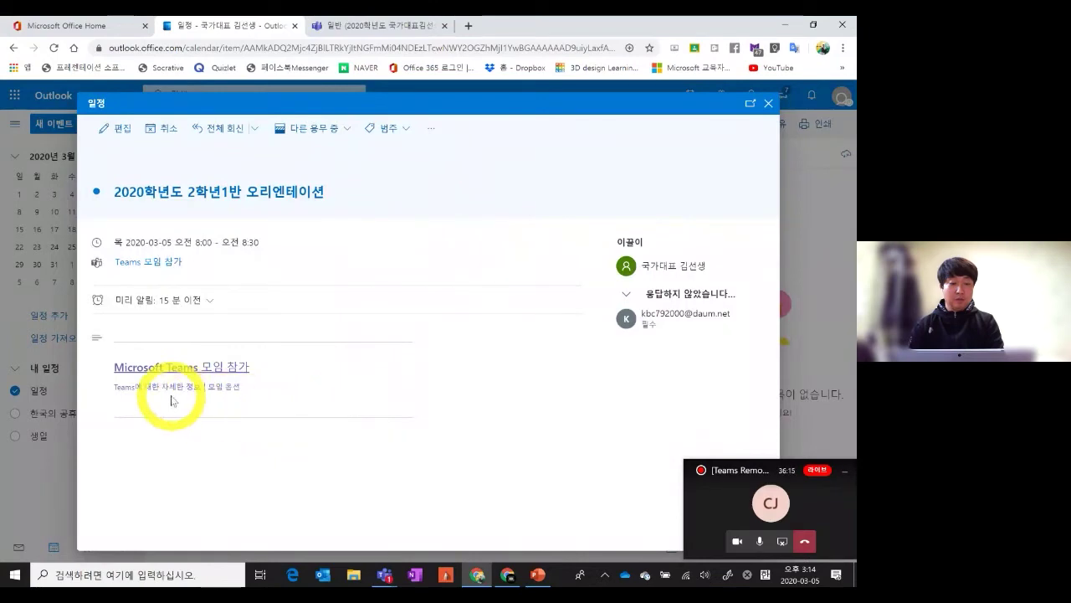
Copy the address of the event's 'Microsoft Teams 모임 참가' join link, then bring up Windows search
{"action": "left_click", "coordinate": [172, 373]}
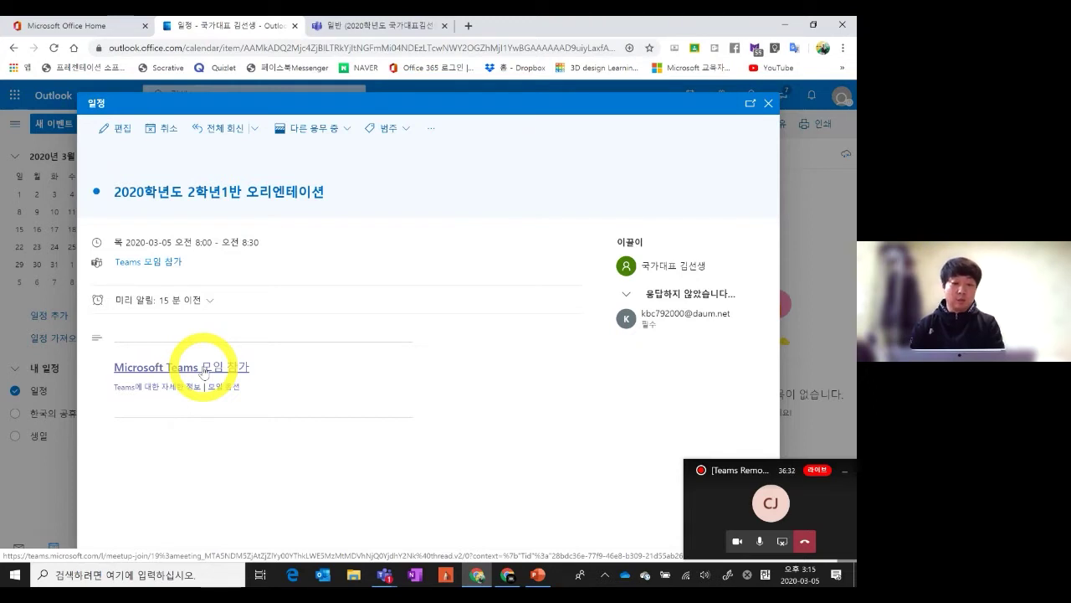
{"action": "right_click", "coordinate": [203, 372]}
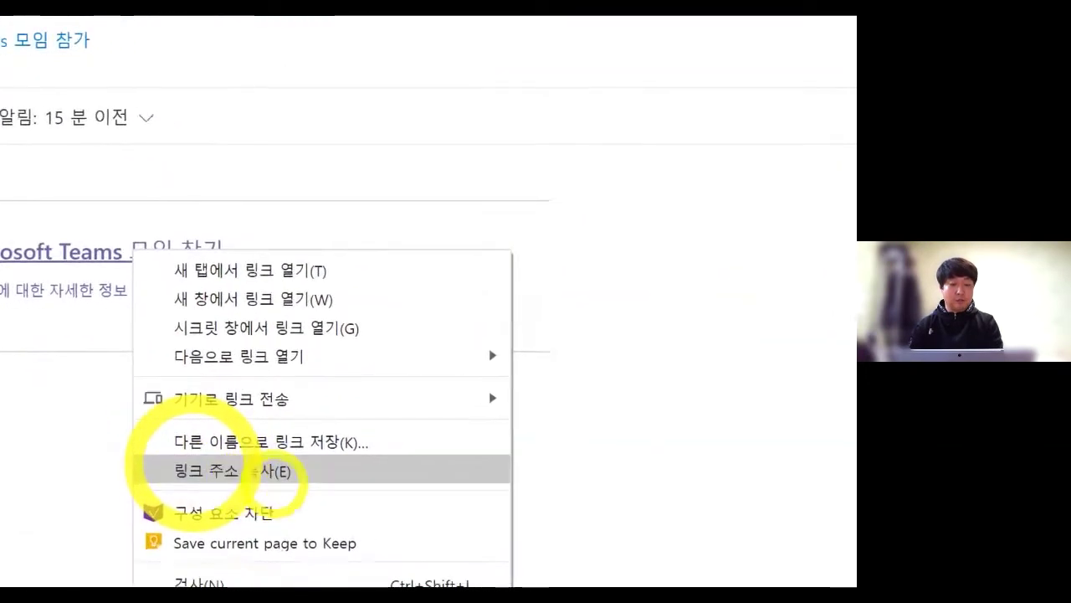
{"action": "left_click", "coordinate": [212, 473]}
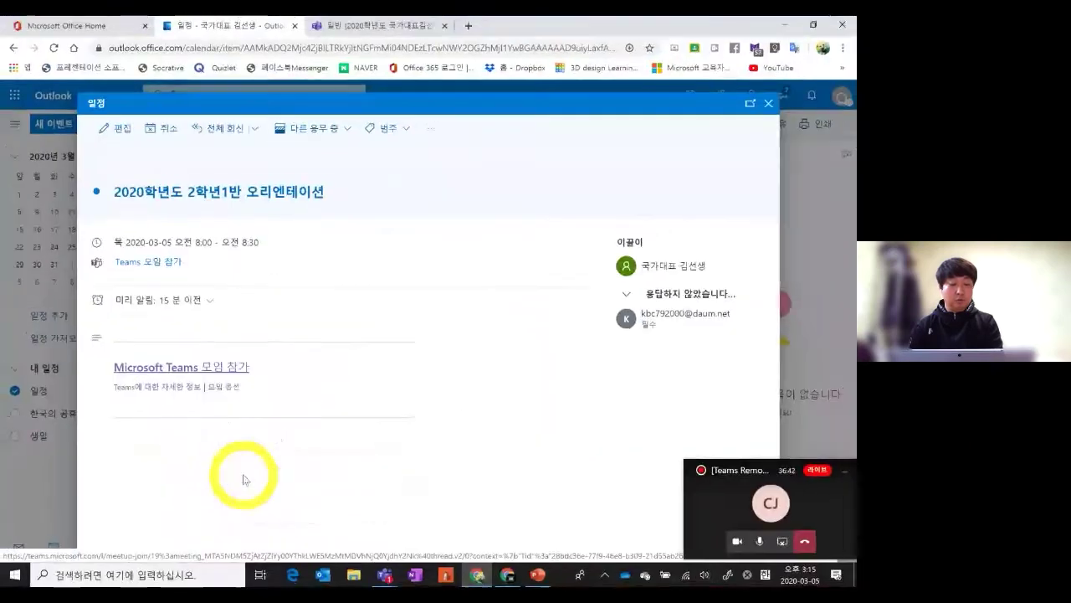
{"action": "right_click", "coordinate": [224, 371]}
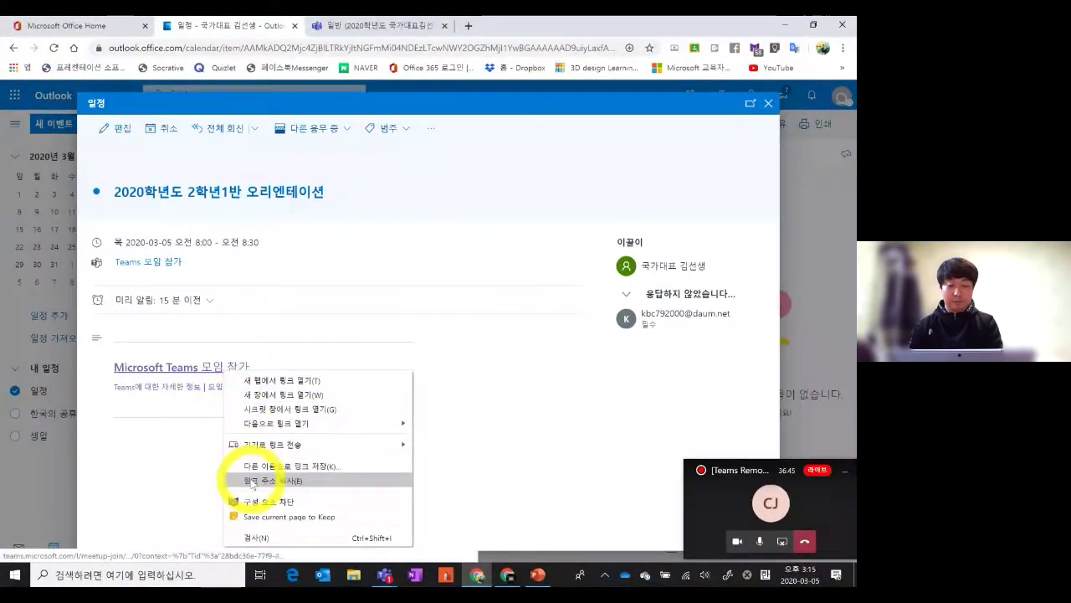
{"action": "left_click", "coordinate": [254, 479]}
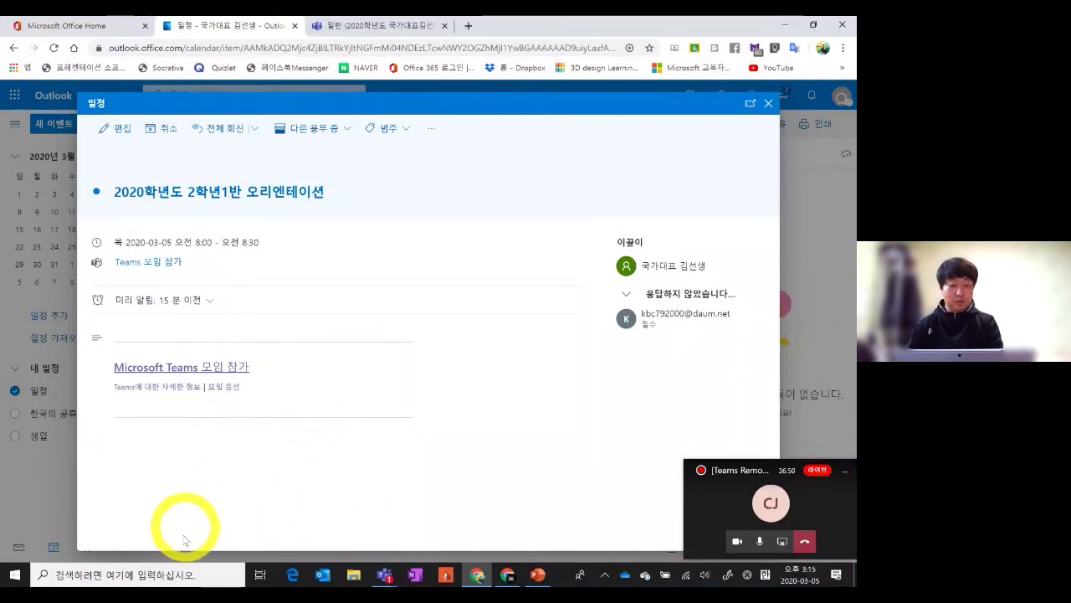
{"action": "left_click", "coordinate": [173, 573]}
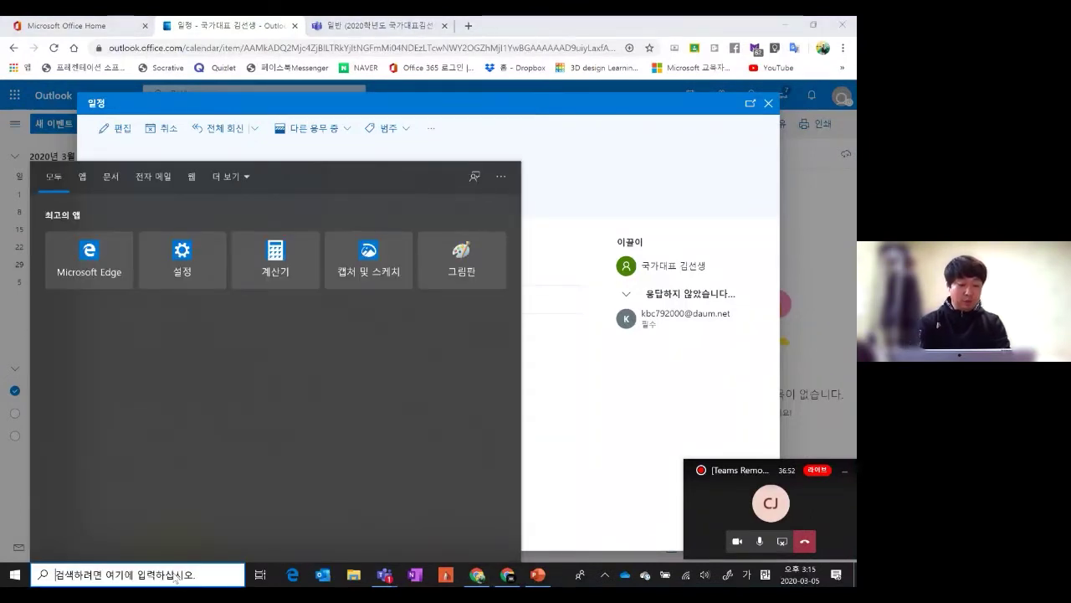
Paste the copied Teams join link into a new Notepad note and select it
{"action": "type", "text": "ㅁㅔ"}
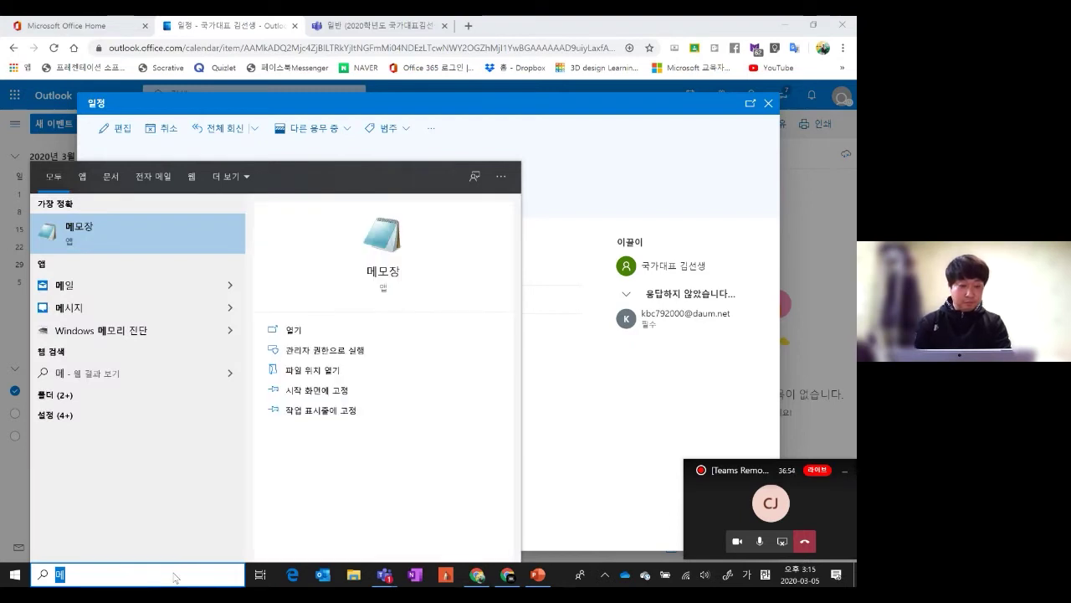
{"action": "left_click", "coordinate": [73, 232]}
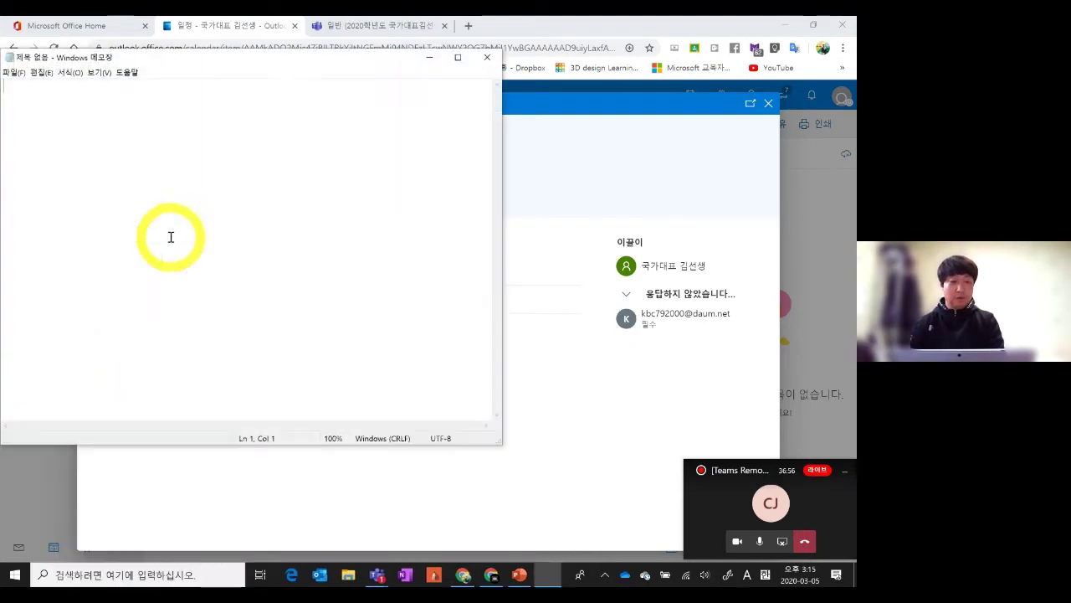
{"action": "left_click", "coordinate": [244, 184]}
{"action": "key", "text": "ctrl+v"}
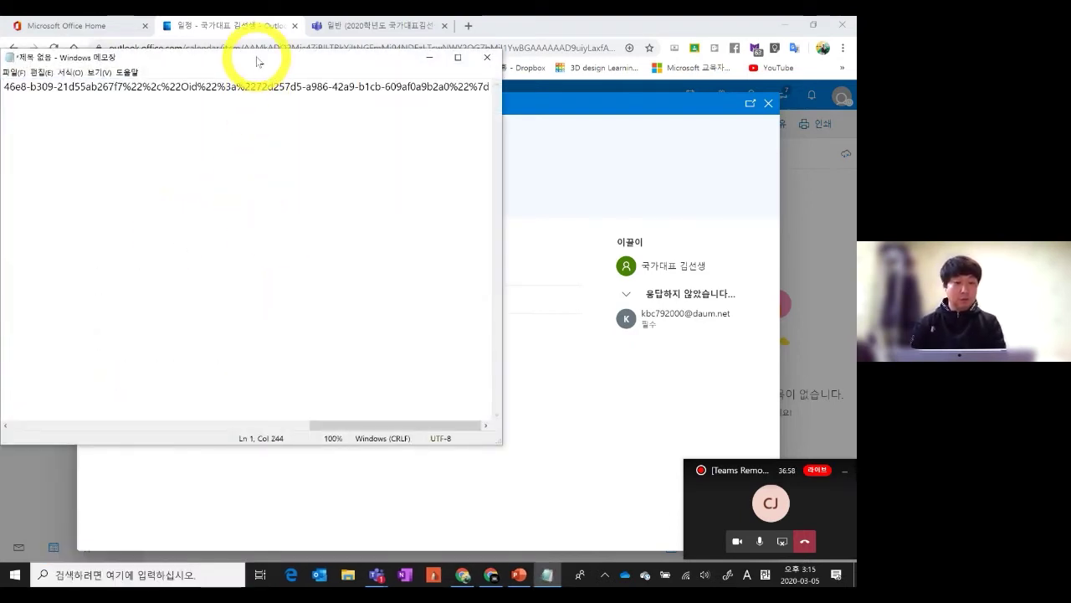
{"action": "left_click_drag", "start_coordinate": [258, 61], "coordinate": [421, 77]}
{"action": "key", "text": "ctrl+a"}
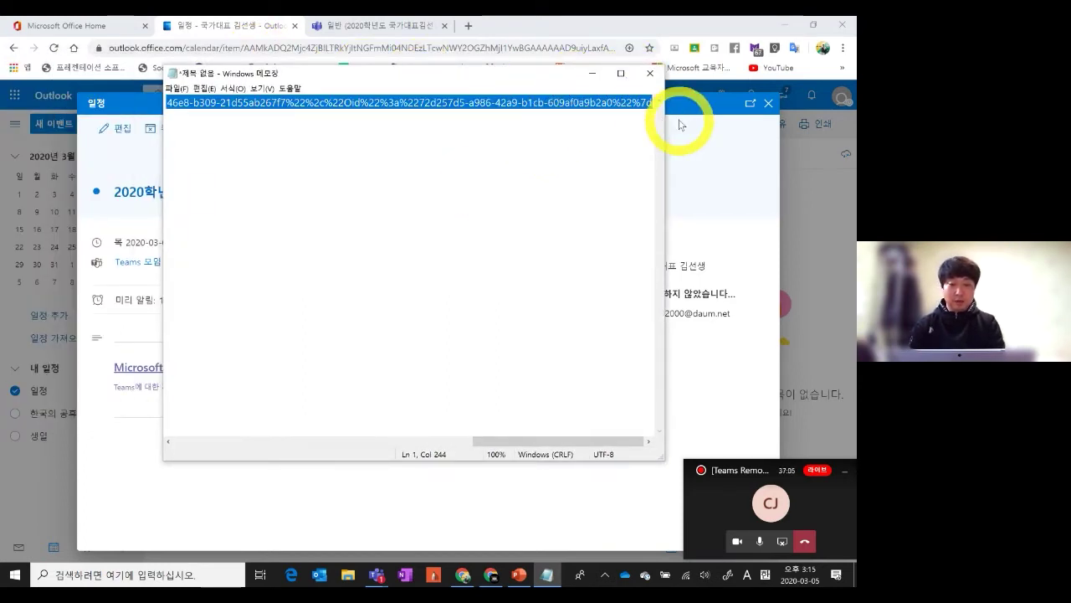
Minimize Notepad and open a new Chrome incognito window
{"action": "left_click", "coordinate": [592, 74]}
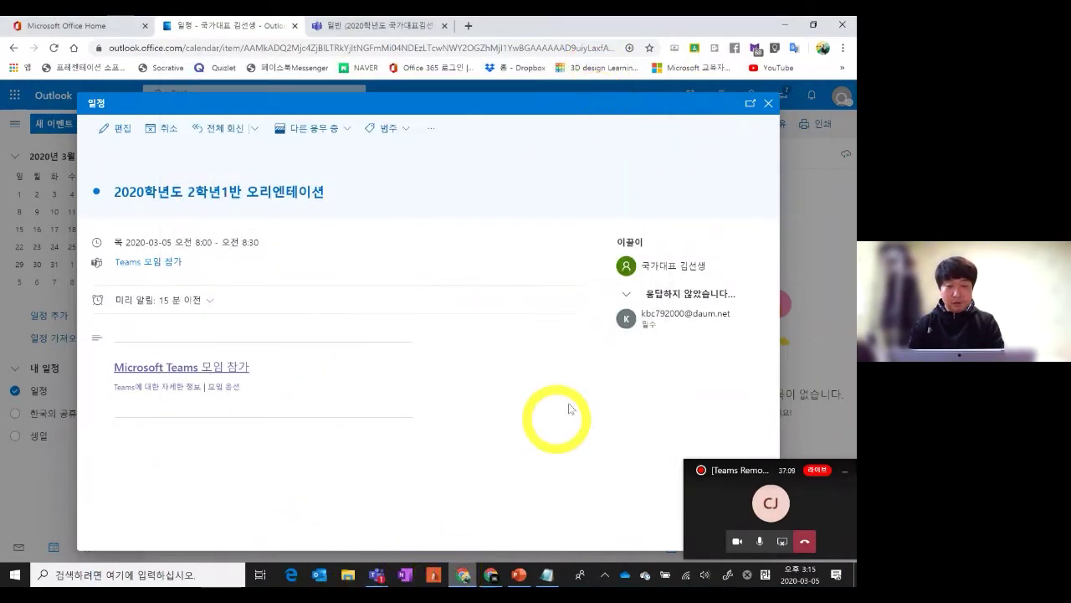
{"action": "left_click", "coordinate": [843, 48]}
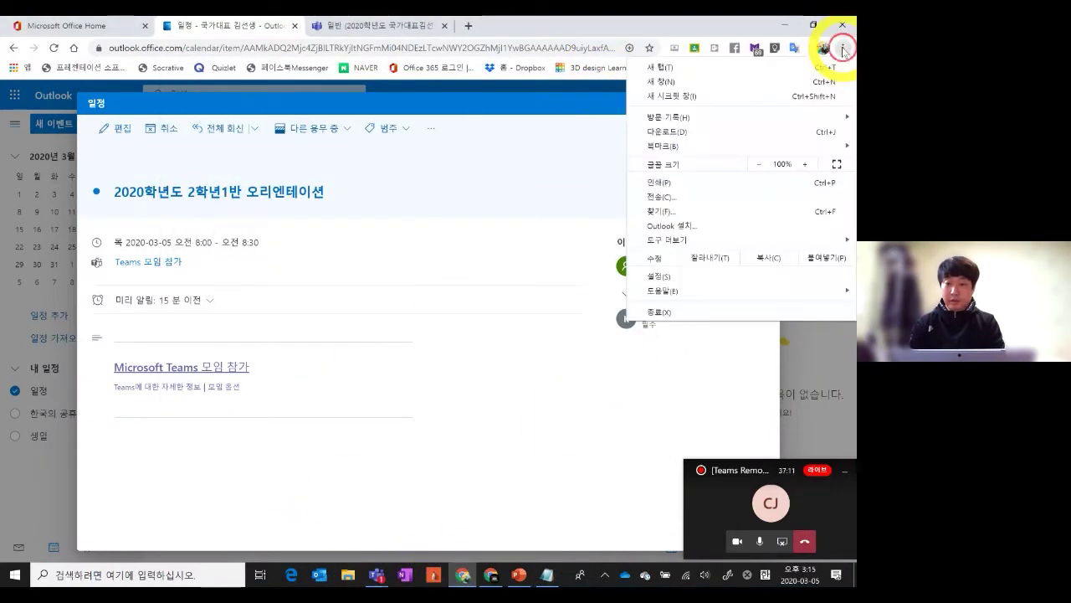
{"action": "left_click", "coordinate": [781, 95]}
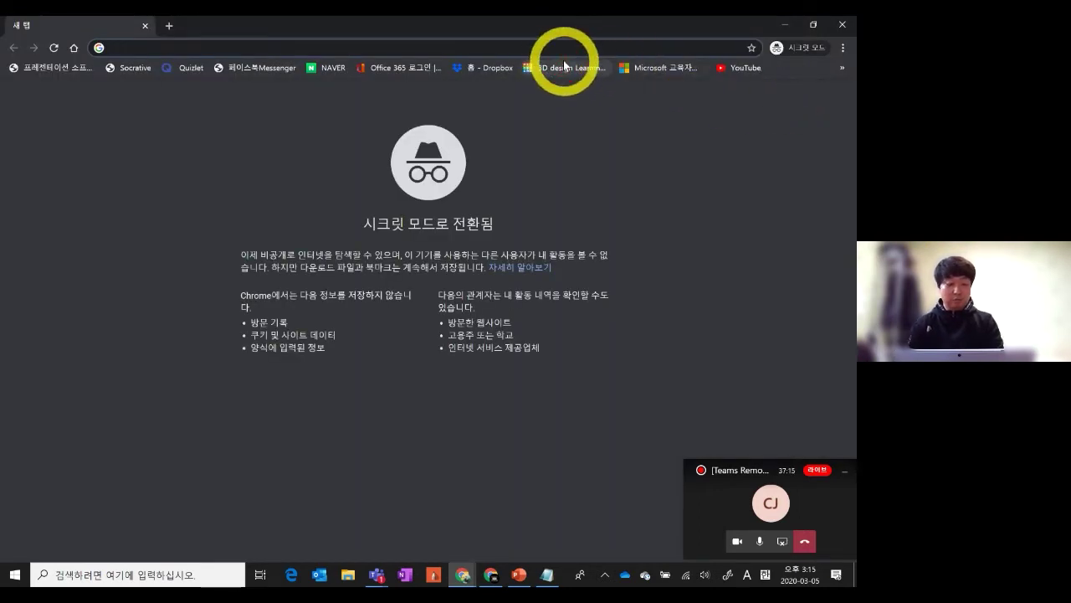
Load the pasted join link in incognito, decline the desktop app, and choose 대신에 웹에서 참가
{"action": "key", "text": "ctrl+v"}
{"action": "key", "text": "Return"}
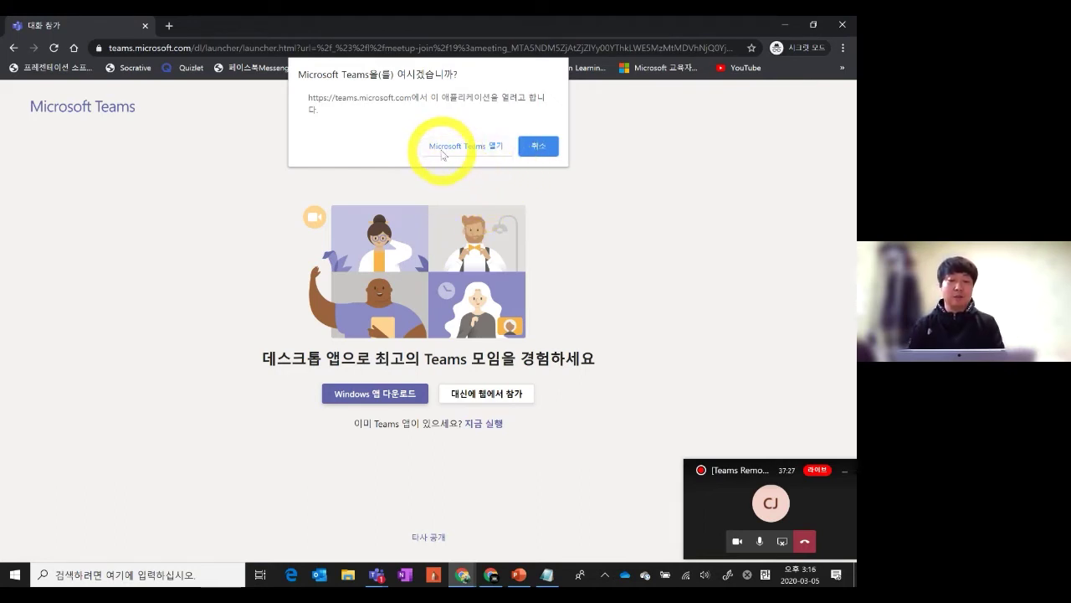
{"action": "left_click", "coordinate": [539, 147]}
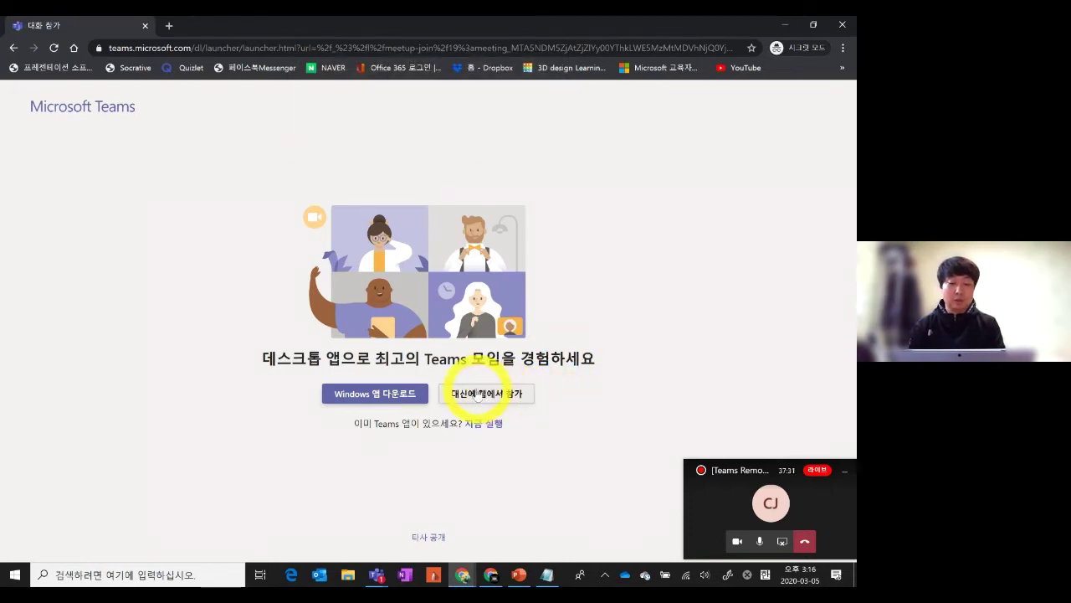
{"action": "key", "text": "ctrl+1"}
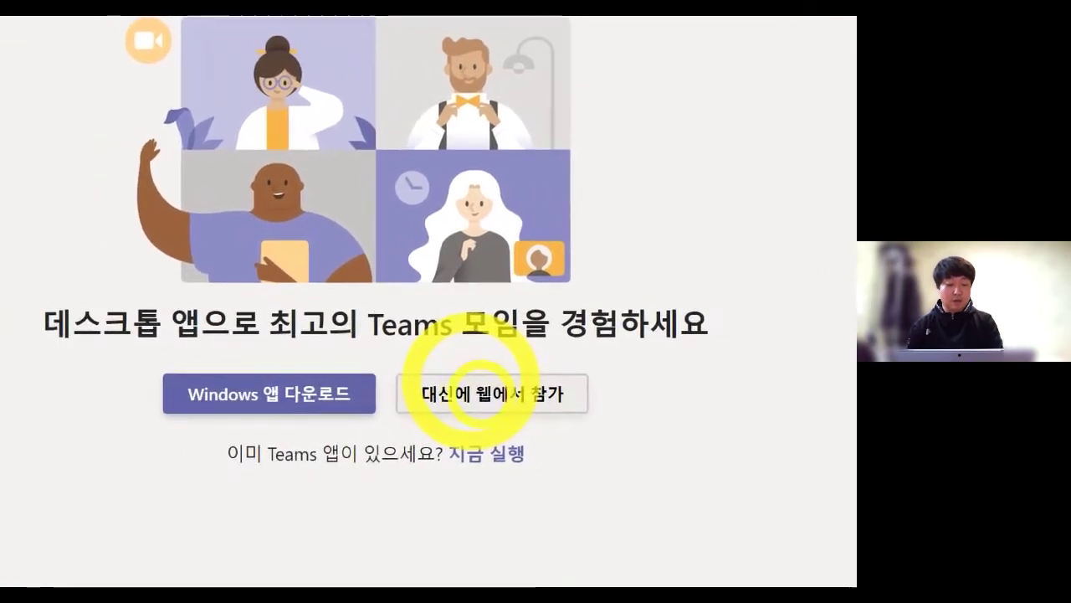
{"action": "key", "text": "Escape"}
{"action": "left_click", "coordinate": [483, 397]}
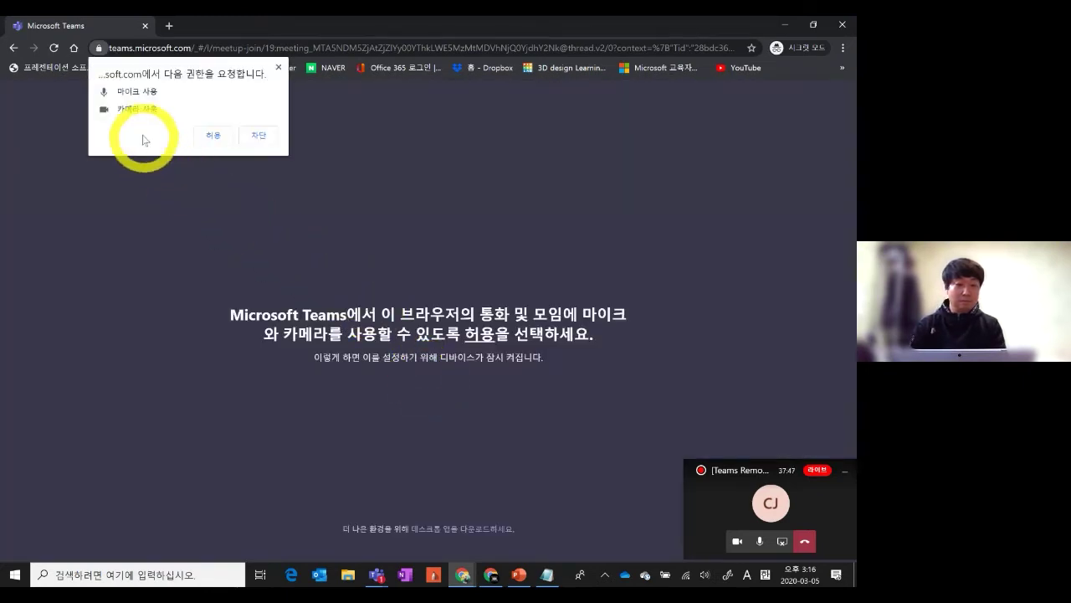
Allow mic and camera, continue without audio or video, and join as guest '학부모'
{"action": "left_click", "coordinate": [211, 135]}
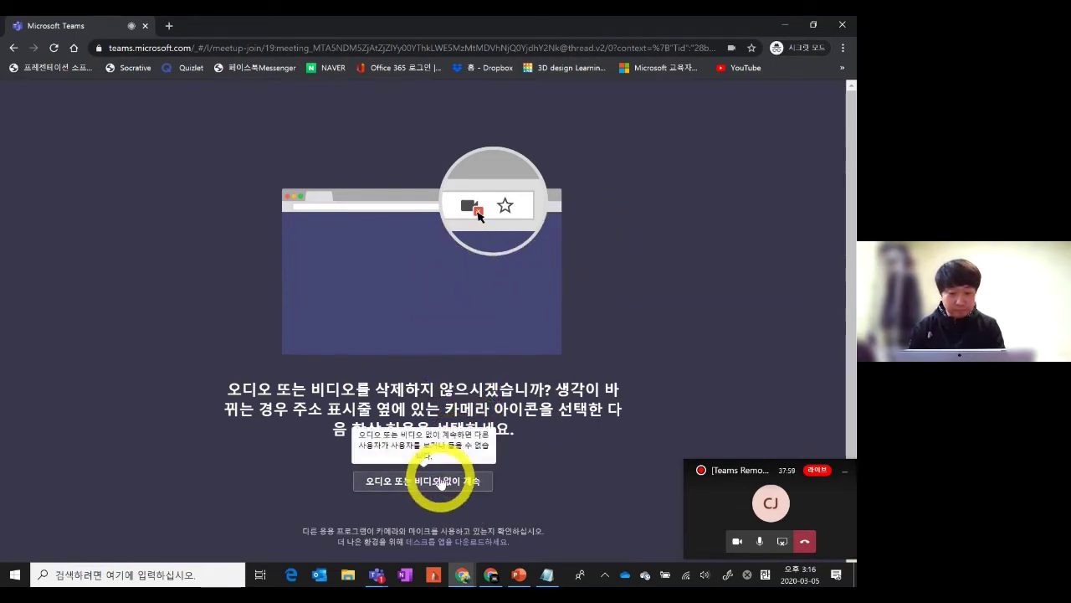
{"action": "left_click", "coordinate": [459, 488]}
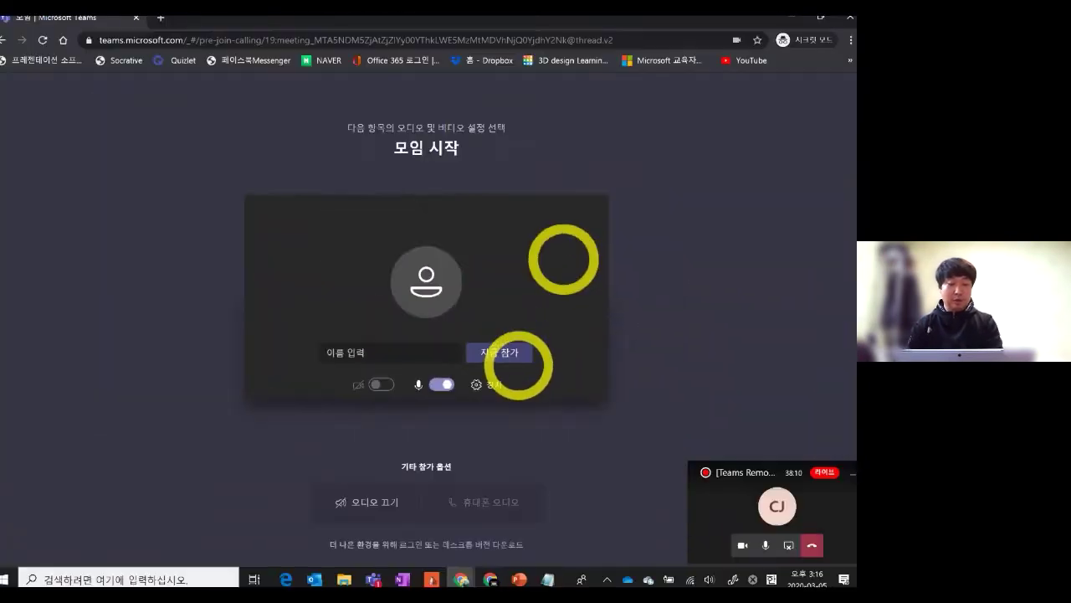
{"action": "left_click", "coordinate": [281, 364]}
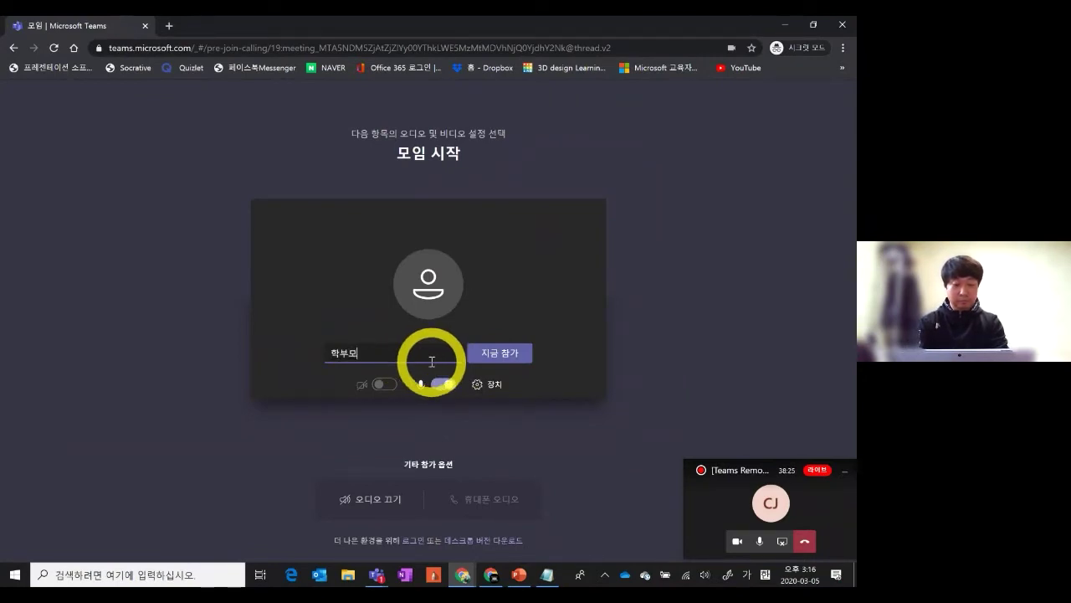
{"action": "left_click", "coordinate": [487, 360]}
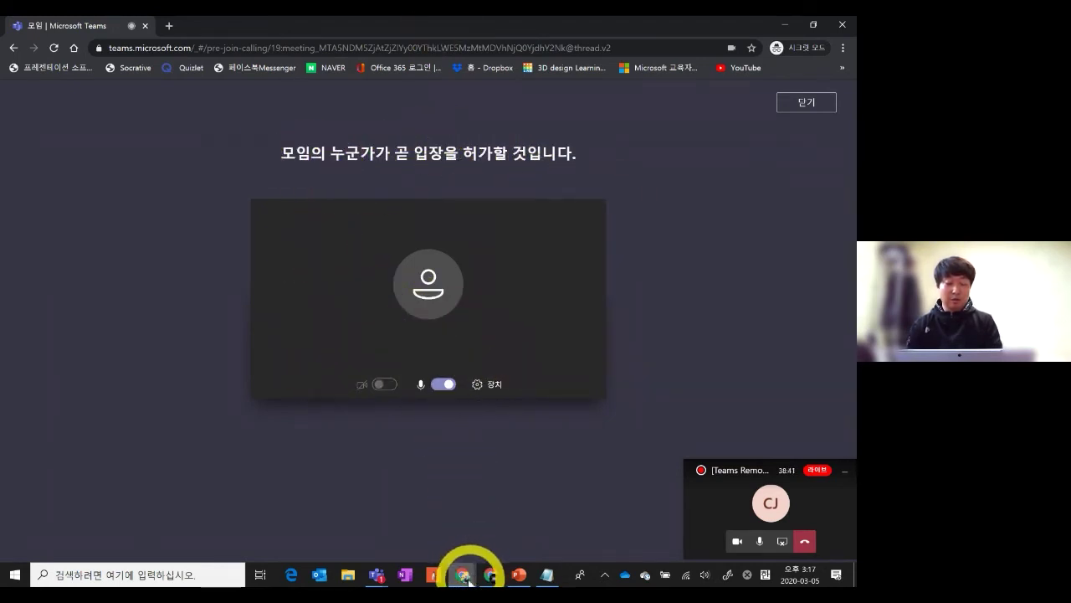
{"action": "mouse_move", "coordinate": [378, 580]}
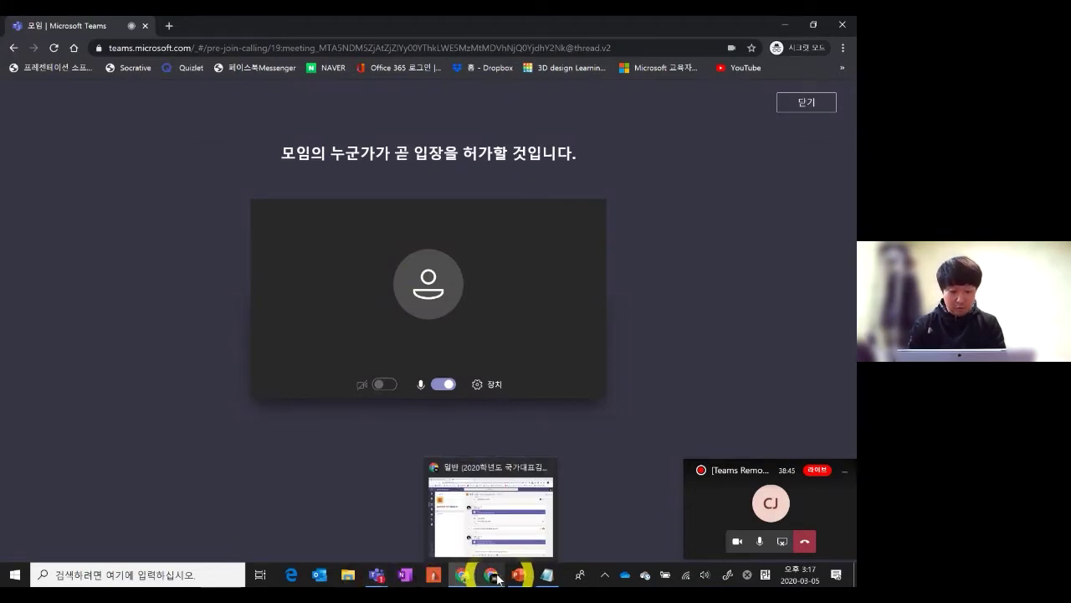
{"action": "mouse_move", "coordinate": [466, 577]}
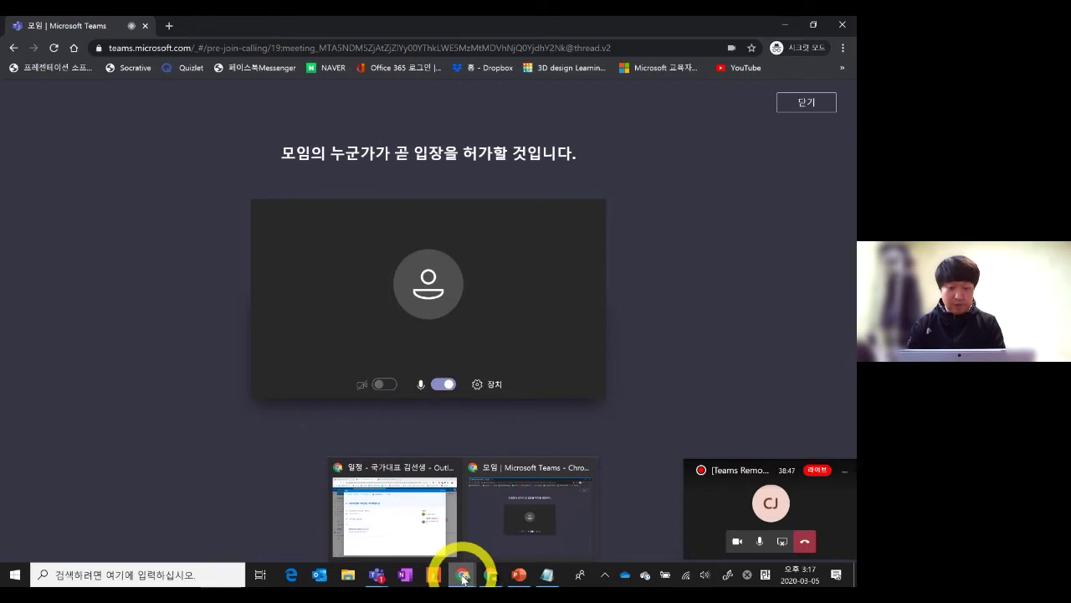
{"action": "left_click", "coordinate": [431, 526]}
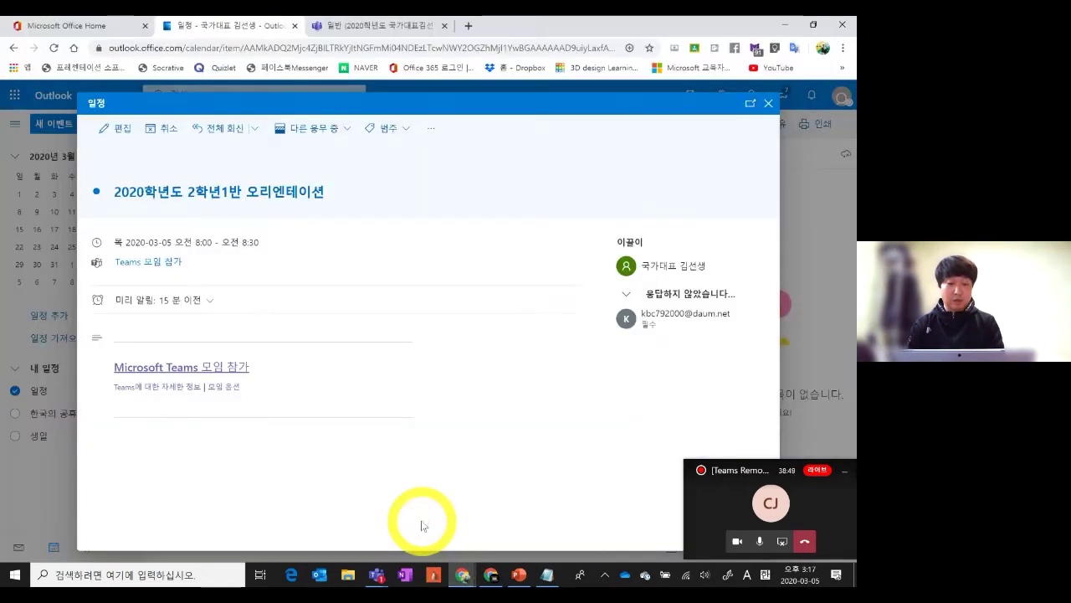
{"action": "left_click", "coordinate": [209, 366]}
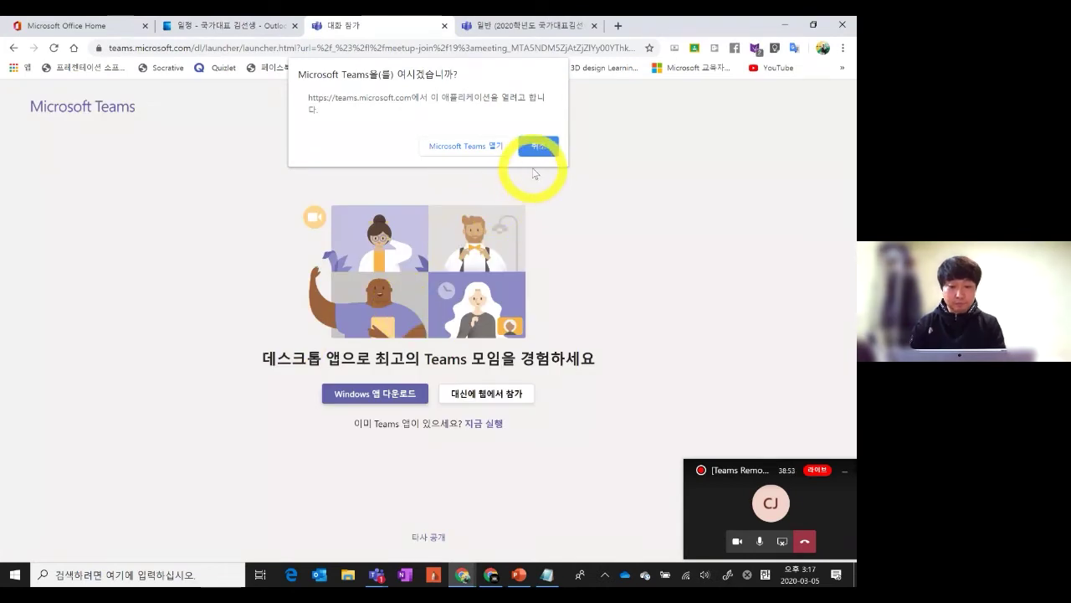
{"action": "left_click", "coordinate": [538, 147]}
{"action": "left_click", "coordinate": [487, 395]}
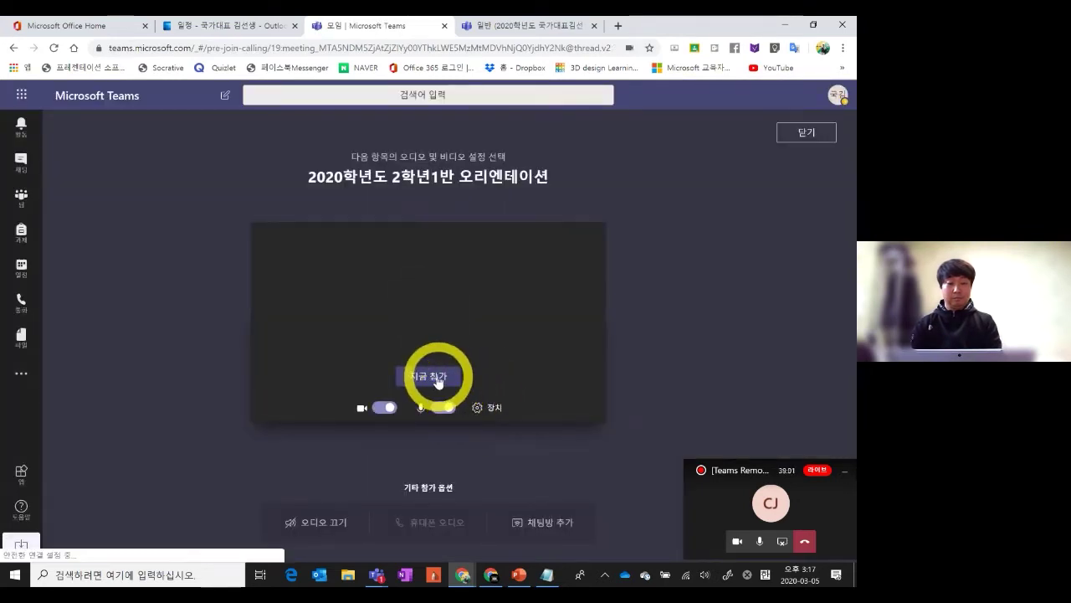
{"action": "left_click", "coordinate": [436, 374]}
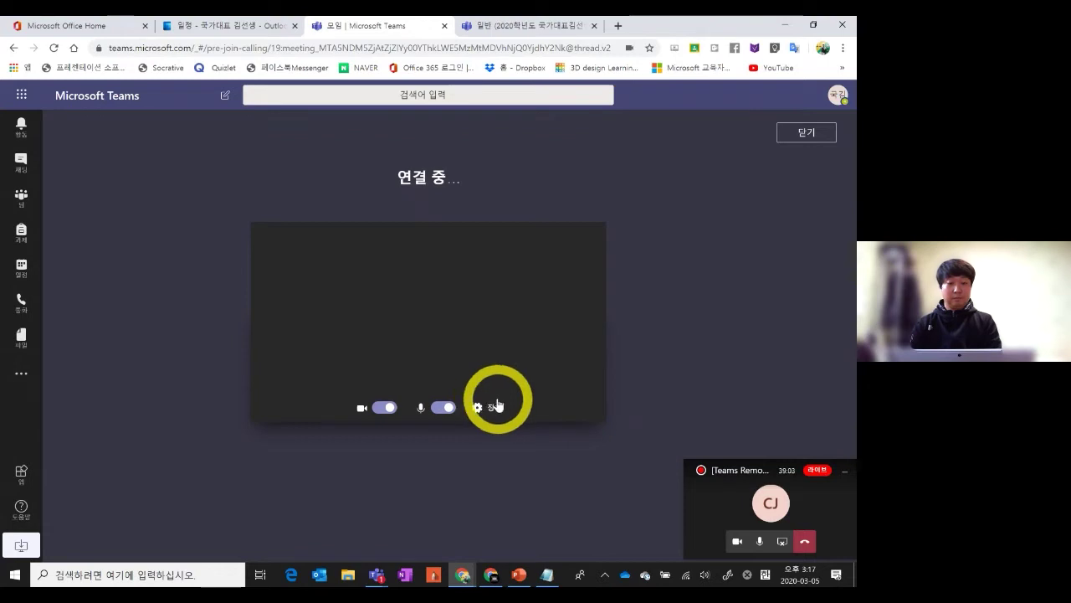
{"action": "left_click", "coordinate": [450, 409]}
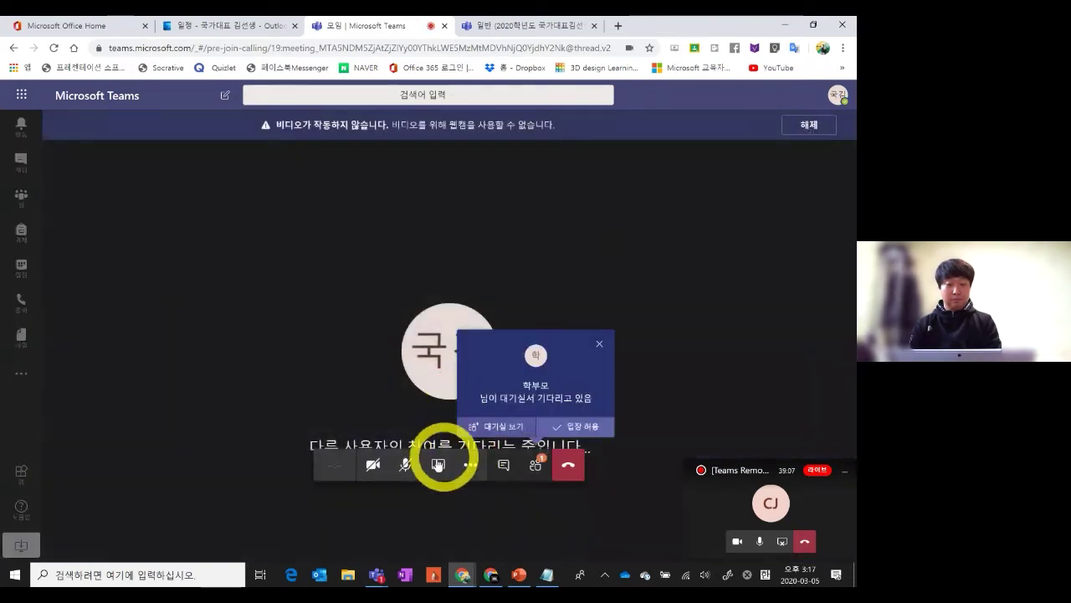
{"action": "left_click", "coordinate": [406, 465]}
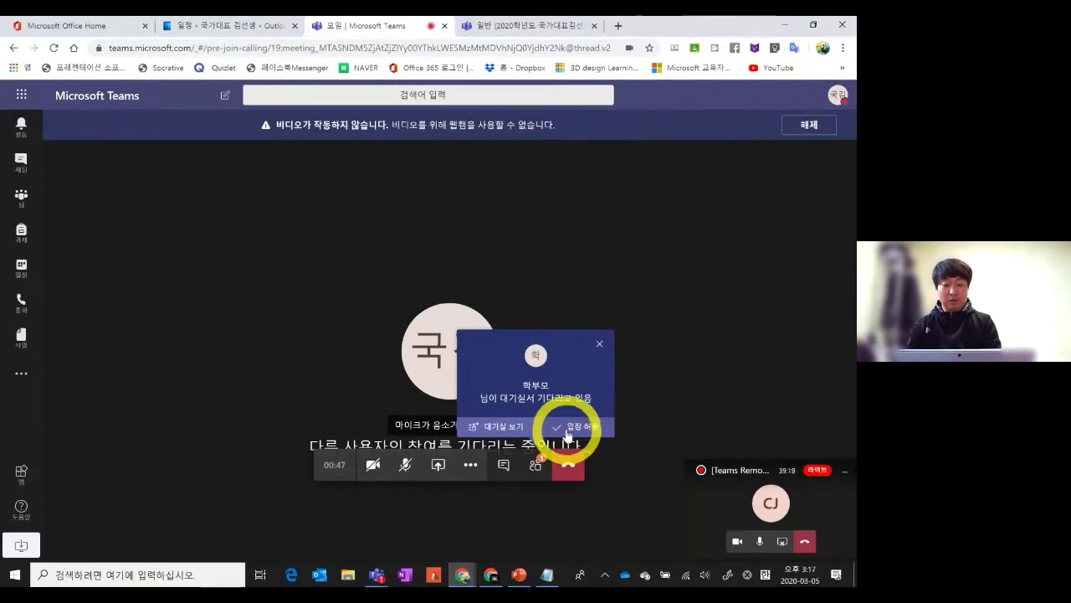
{"action": "left_click", "coordinate": [578, 426]}
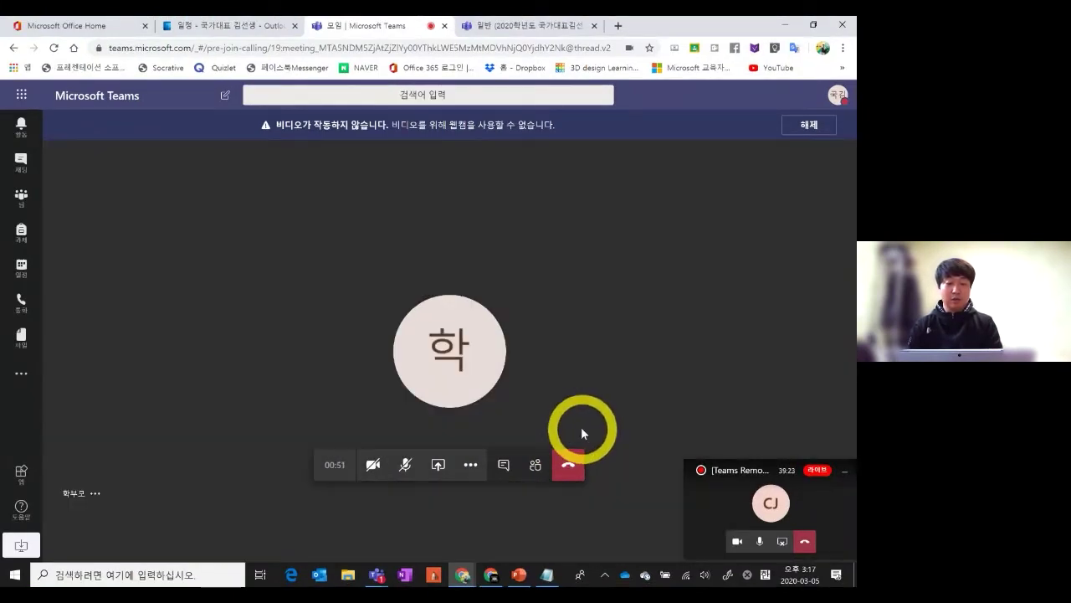
Hang up the guest call and switch to the teacher's Chrome window showing the 일반 channel
{"action": "left_click", "coordinate": [570, 473]}
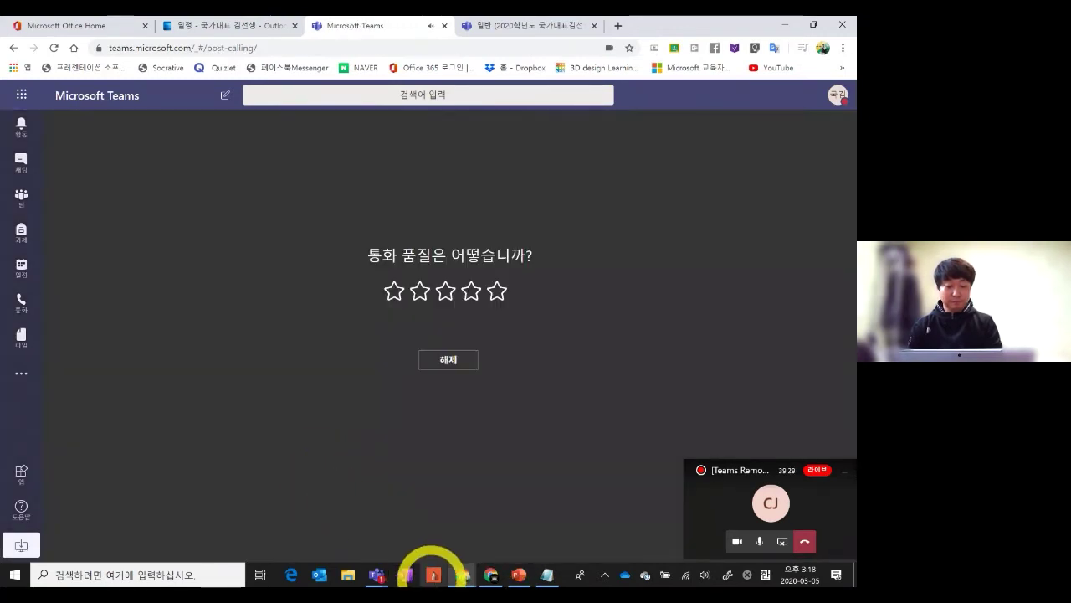
{"action": "left_click", "coordinate": [462, 574]}
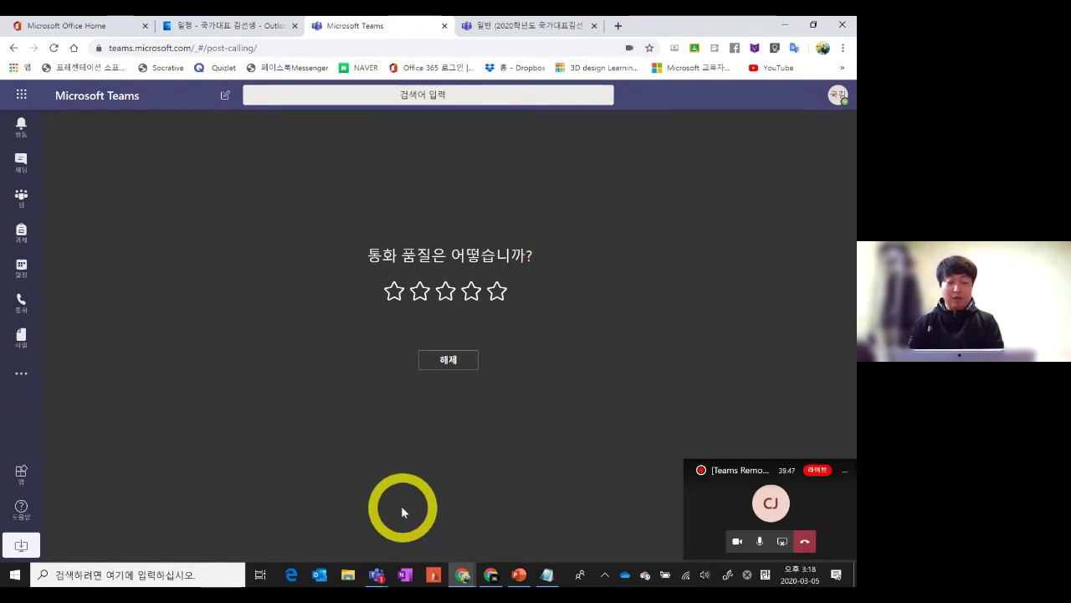
{"action": "left_click", "coordinate": [463, 576]}
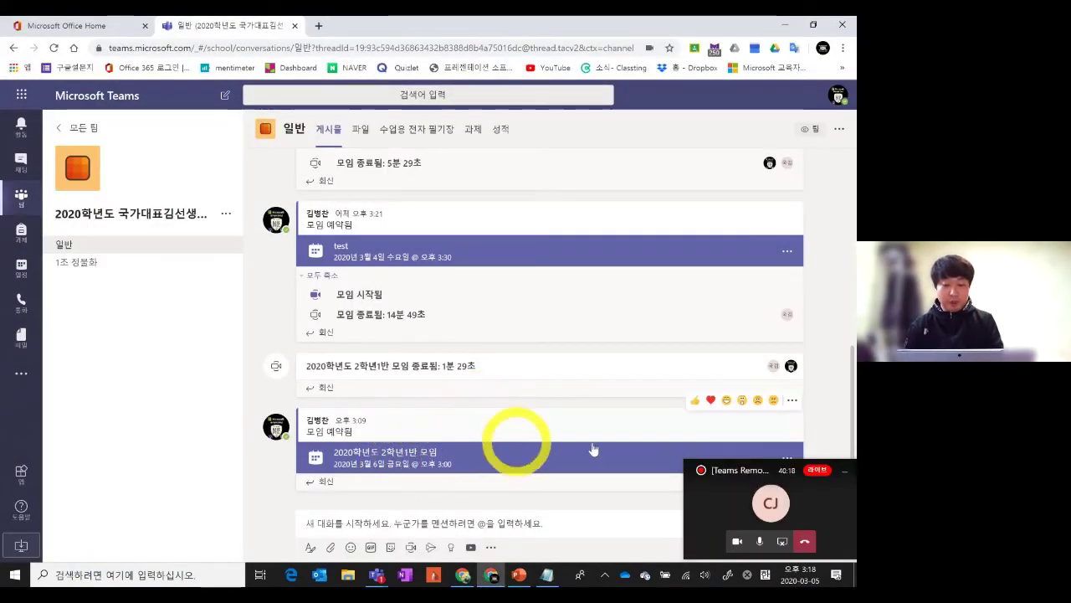
Join the 2020학년도 2학년1반 모임 meeting from its channel card with the microphone muted
{"action": "left_click", "coordinate": [383, 466]}
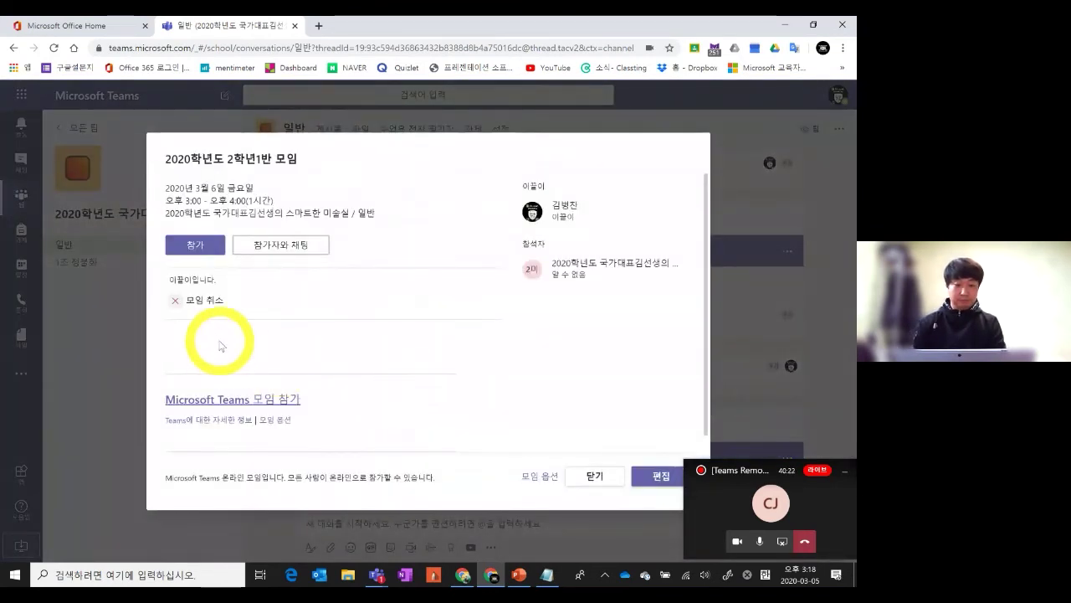
{"action": "left_click", "coordinate": [191, 246]}
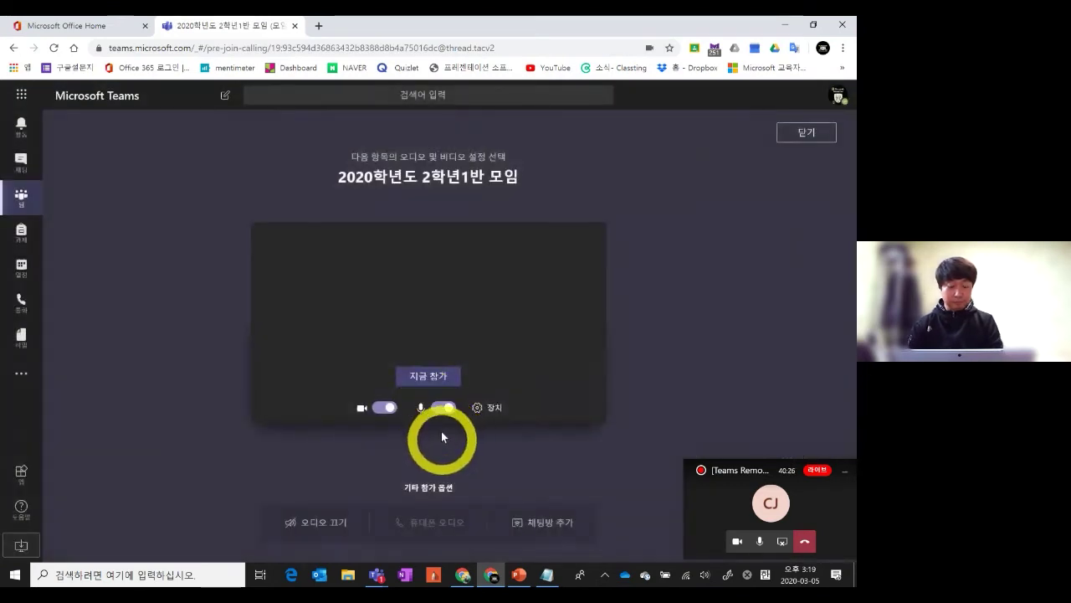
{"action": "left_click", "coordinate": [444, 407]}
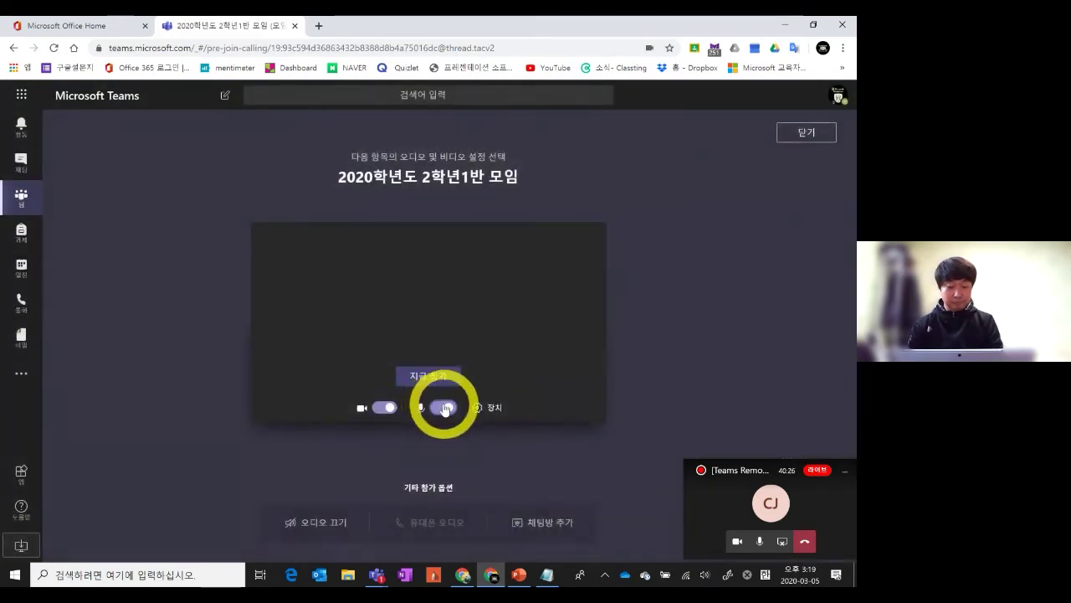
{"action": "left_click", "coordinate": [436, 378]}
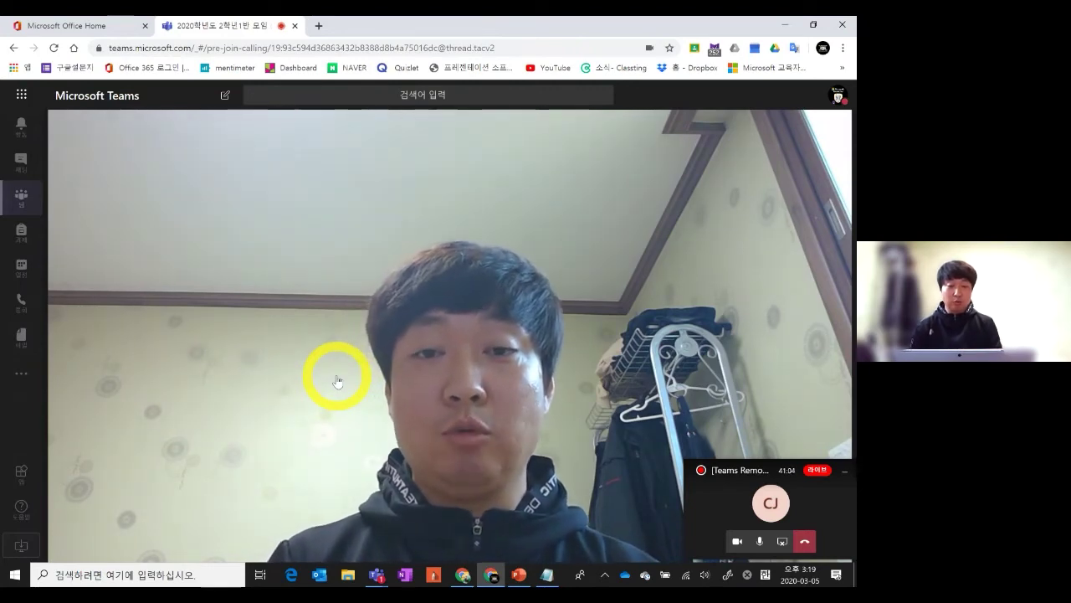
{"action": "mouse_move", "coordinate": [507, 273]}
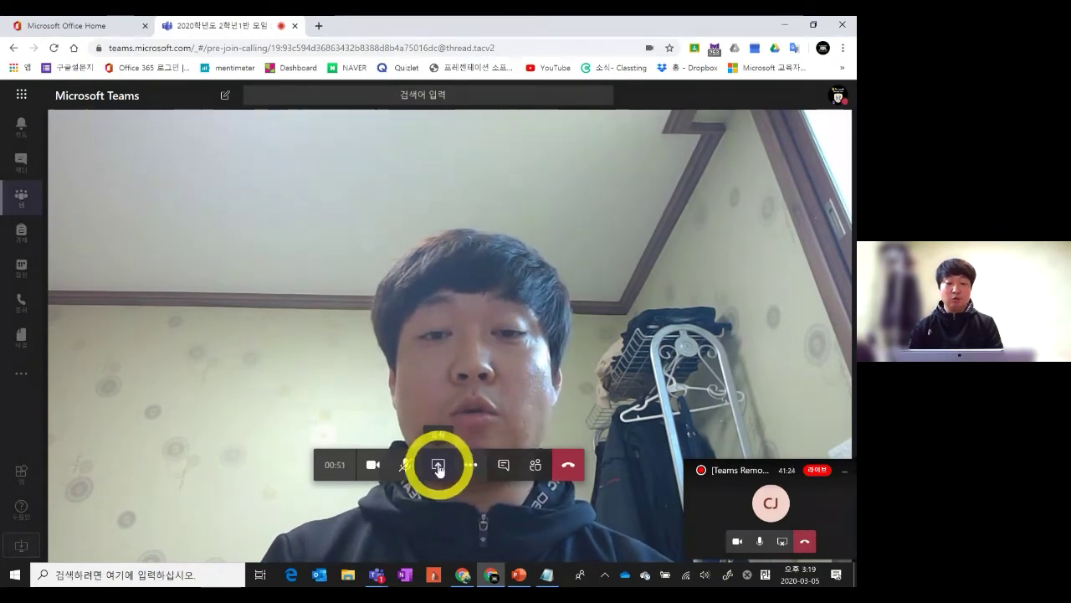
Share a blank Microsoft Whiteboard in the call from the Share tray
{"action": "left_click", "coordinate": [439, 467]}
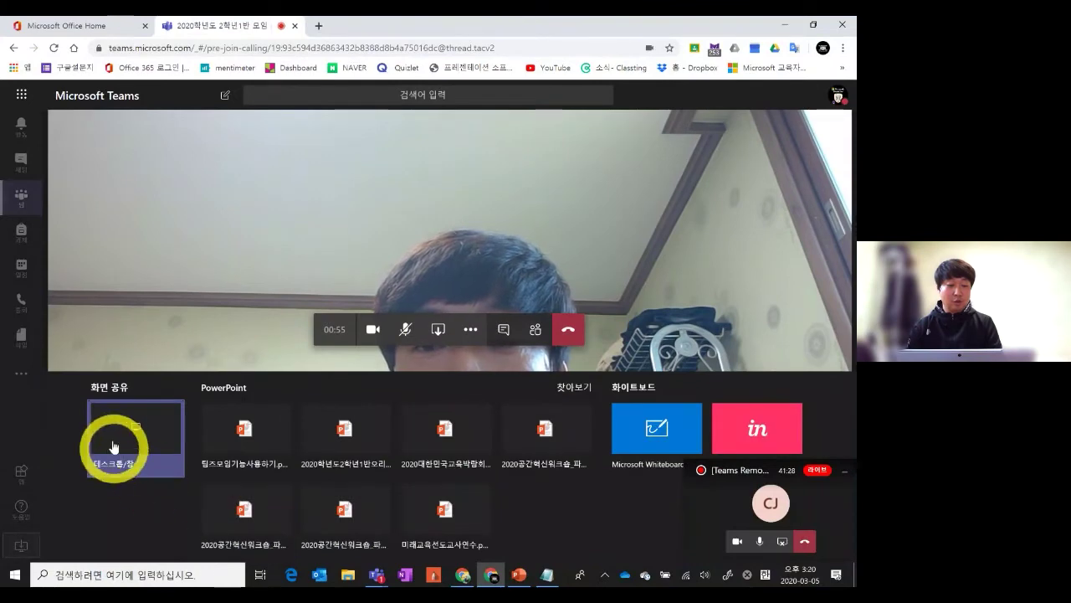
{"action": "left_click", "coordinate": [111, 480]}
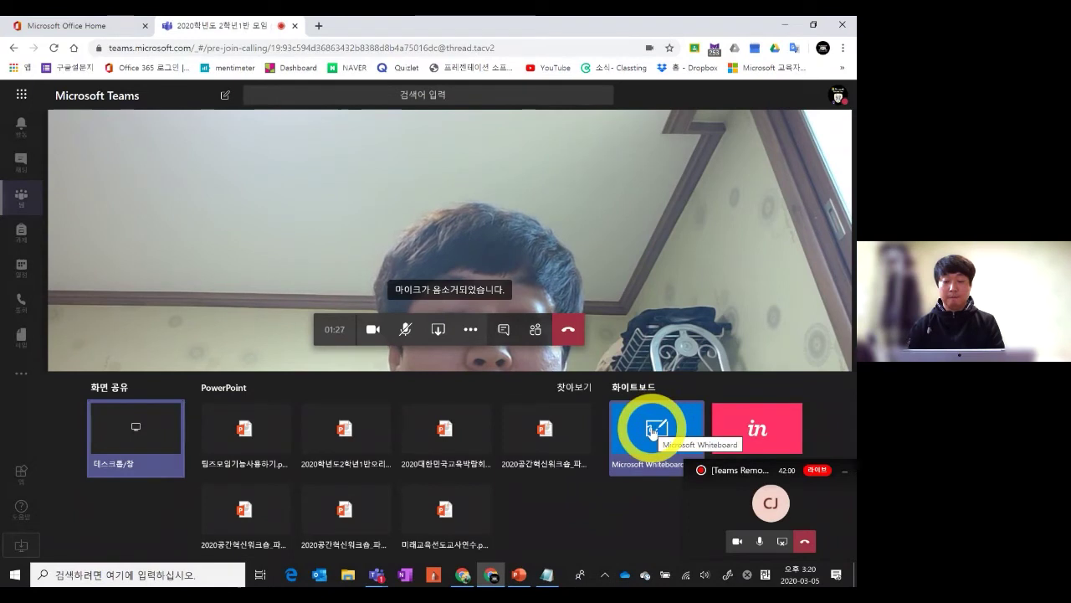
{"action": "left_click", "coordinate": [652, 431]}
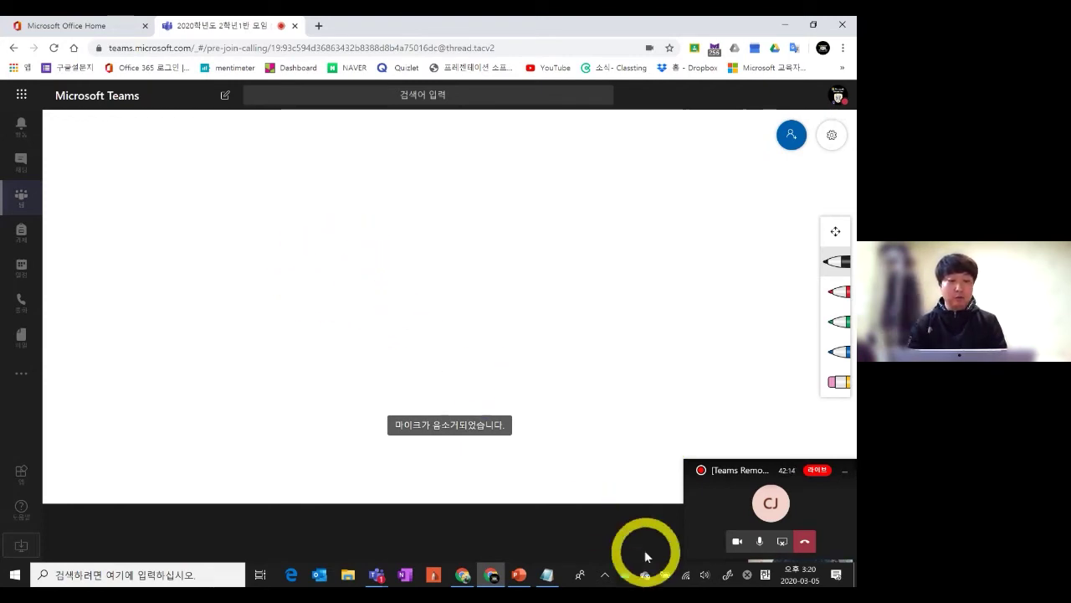
Handwrite the teacher's nickname in black ink on the whiteboard, erasing and redrawing the first strokes
{"action": "mouse_move", "coordinate": [622, 449]}
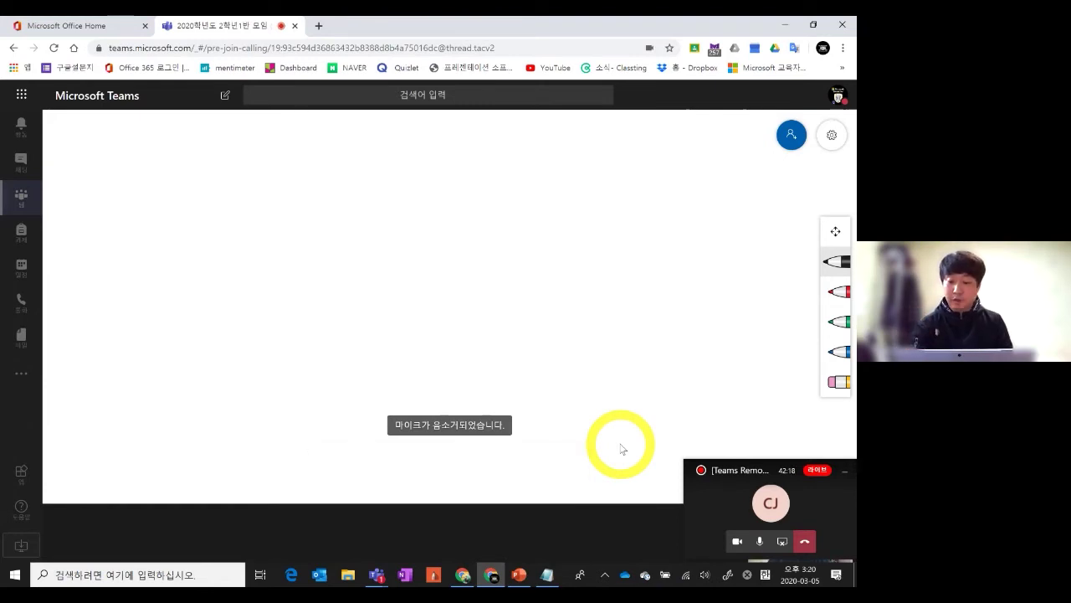
{"action": "left_click_drag", "start_coordinate": [172, 151], "coordinate": [192, 219]}
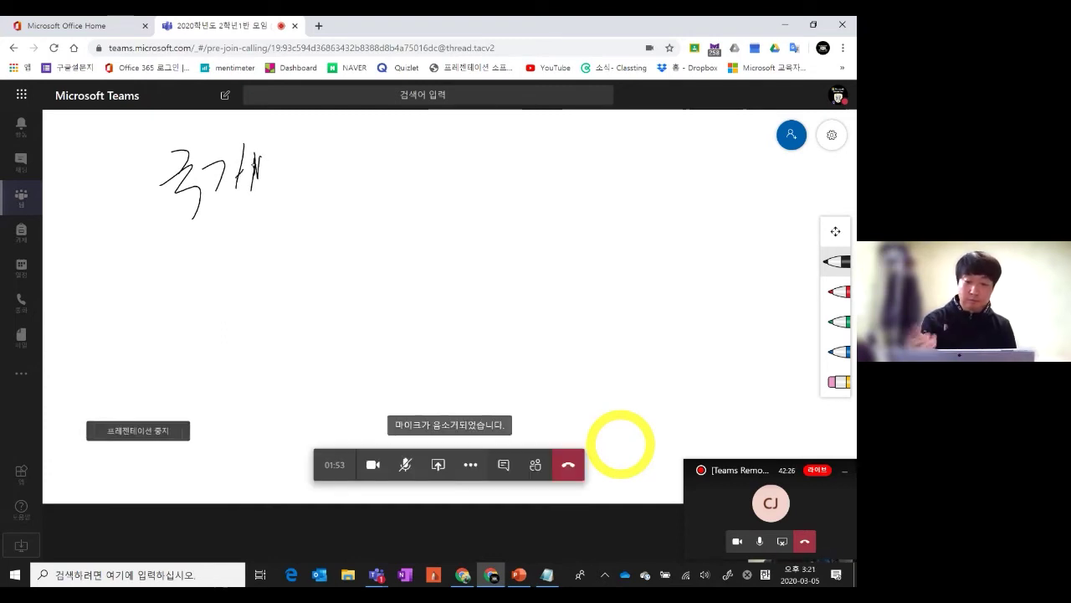
{"action": "mouse_move", "coordinate": [158, 183]}
{"action": "left_mouse_down"}
{"action": "mouse_move", "coordinate": [231, 167]}
{"action": "mouse_move", "coordinate": [194, 191]}
{"action": "left_mouse_up"}
{"action": "left_click", "coordinate": [837, 382]}
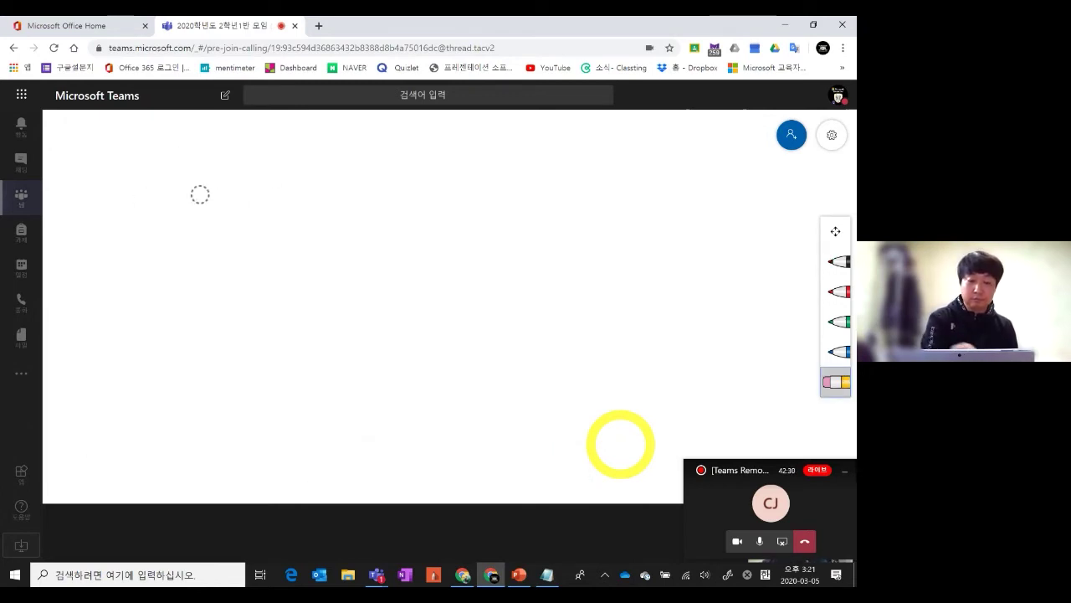
{"action": "left_click", "coordinate": [831, 262]}
{"action": "left_click_drag", "start_coordinate": [171, 170], "coordinate": [198, 193]}
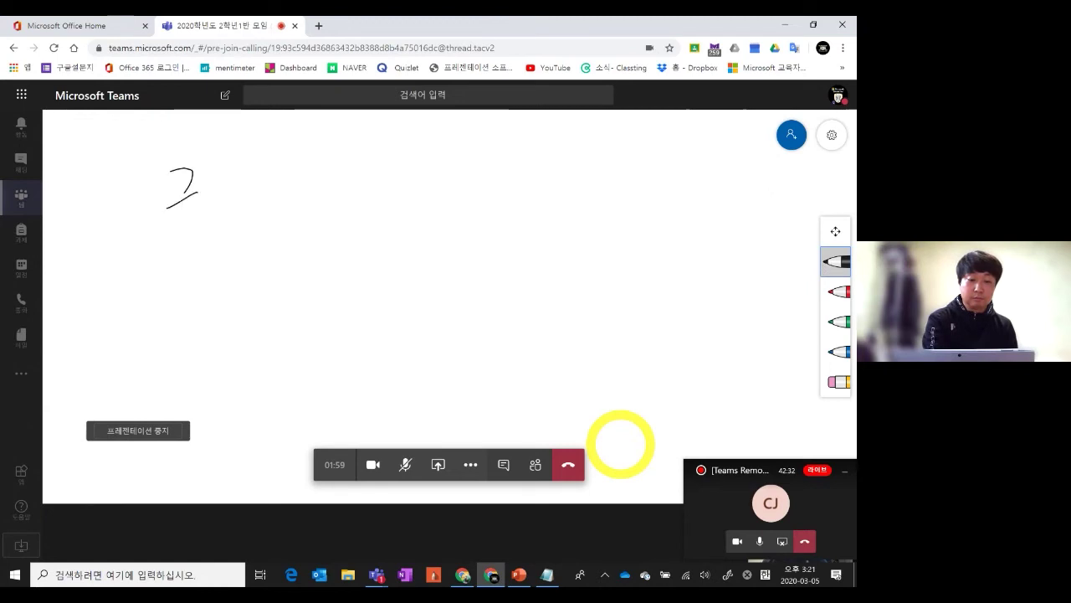
{"action": "mouse_move", "coordinate": [247, 159]}
{"action": "left_mouse_down"}
{"action": "mouse_move", "coordinate": [248, 216]}
{"action": "mouse_move", "coordinate": [259, 180]}
{"action": "left_mouse_up"}
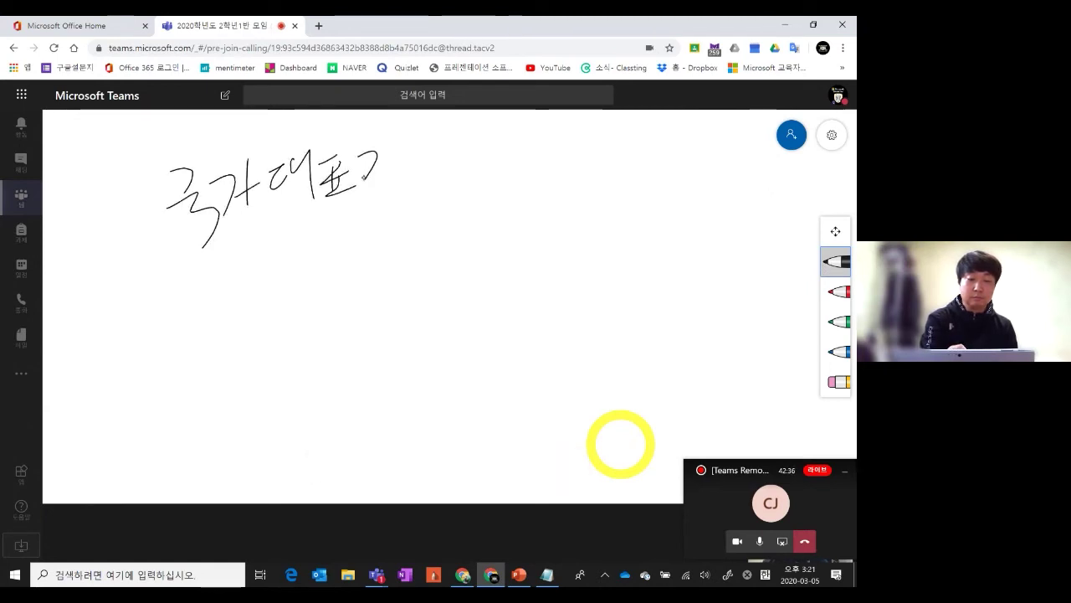
{"action": "left_click_drag", "start_coordinate": [408, 151], "coordinate": [375, 186]}
{"action": "left_click_drag", "start_coordinate": [401, 166], "coordinate": [418, 168]}
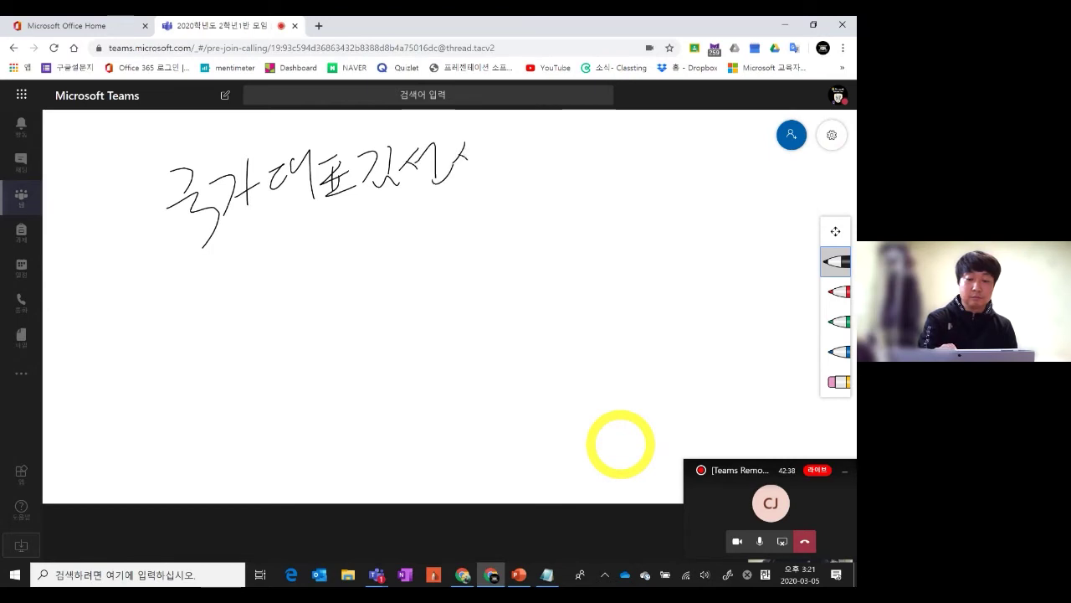
{"action": "left_click_drag", "start_coordinate": [508, 165], "coordinate": [505, 166]}
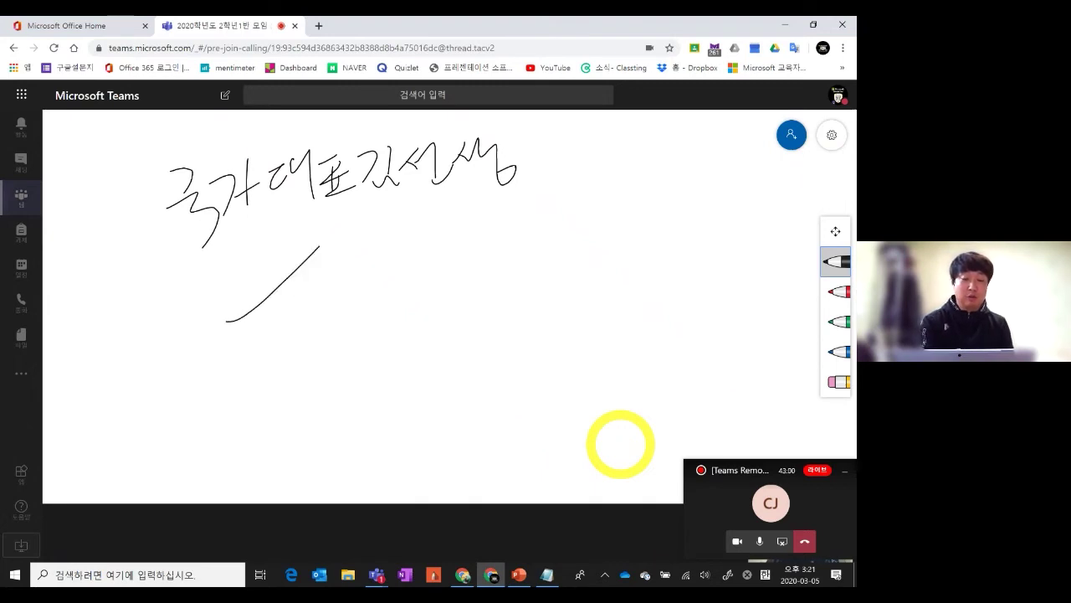
Draw a signature below the nickname, end the call, and return to PowerPoint
{"action": "mouse_move", "coordinate": [349, 253]}
{"action": "left_mouse_down"}
{"action": "mouse_move", "coordinate": [401, 284]}
{"action": "mouse_move", "coordinate": [341, 309]}
{"action": "left_mouse_up"}
{"action": "mouse_move", "coordinate": [294, 326]}
{"action": "left_mouse_down"}
{"action": "mouse_move", "coordinate": [227, 340]}
{"action": "mouse_move", "coordinate": [497, 228]}
{"action": "left_mouse_up"}
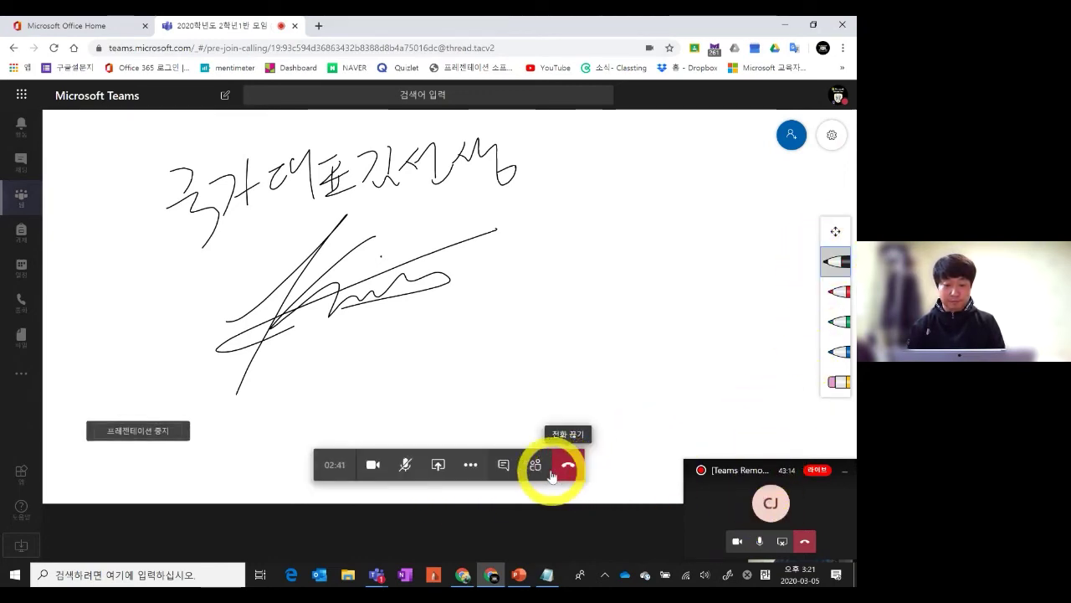
{"action": "left_click", "coordinate": [569, 470]}
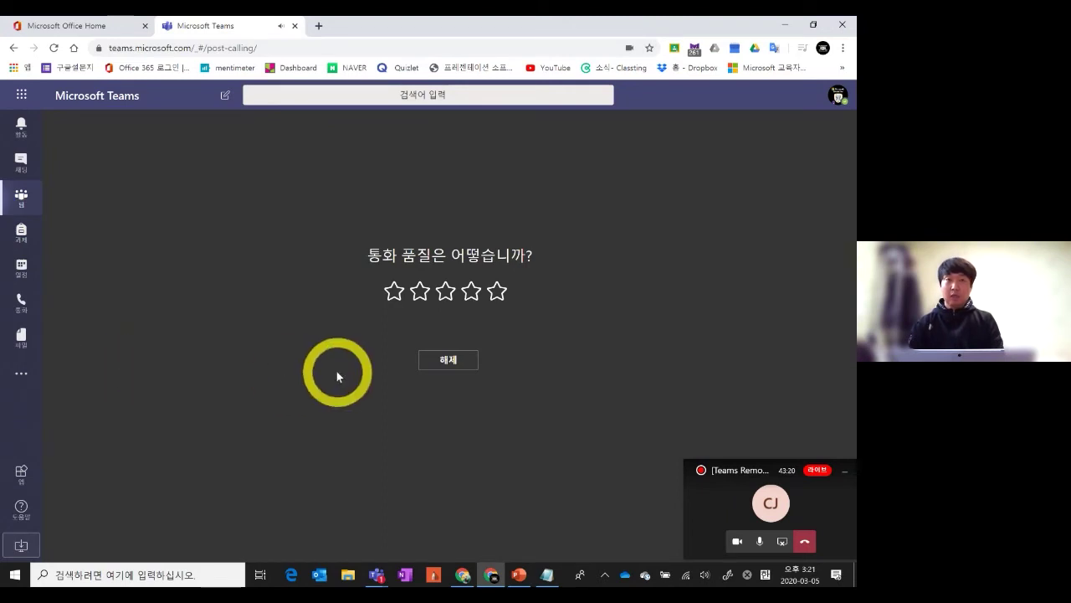
{"action": "left_click", "coordinate": [517, 578]}
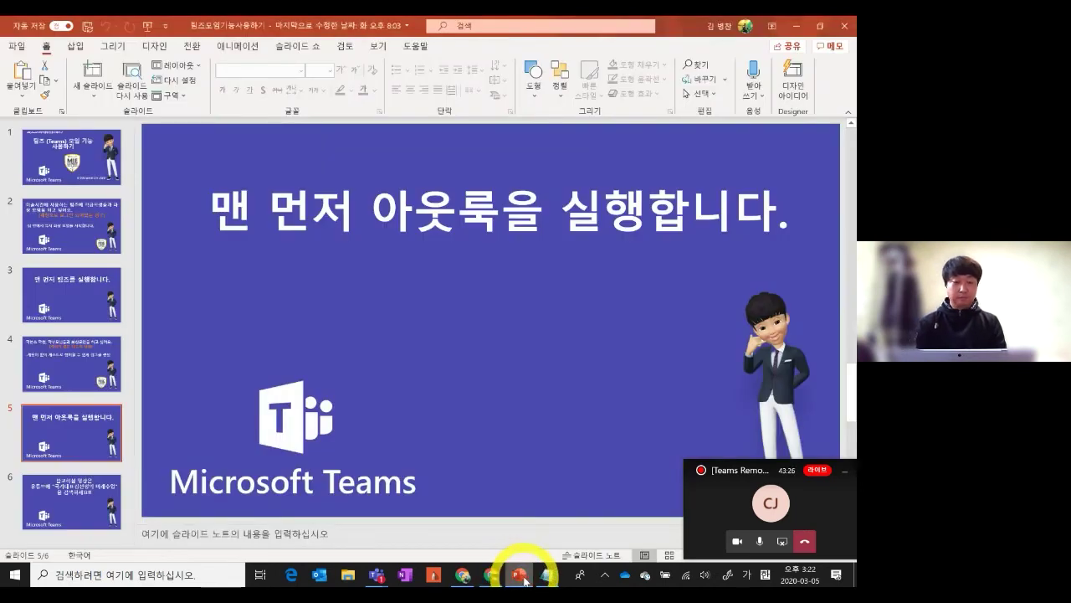
Show slide 4 on guest join links, via slide 2, then switch back to Chrome
{"action": "left_click", "coordinate": [71, 213]}
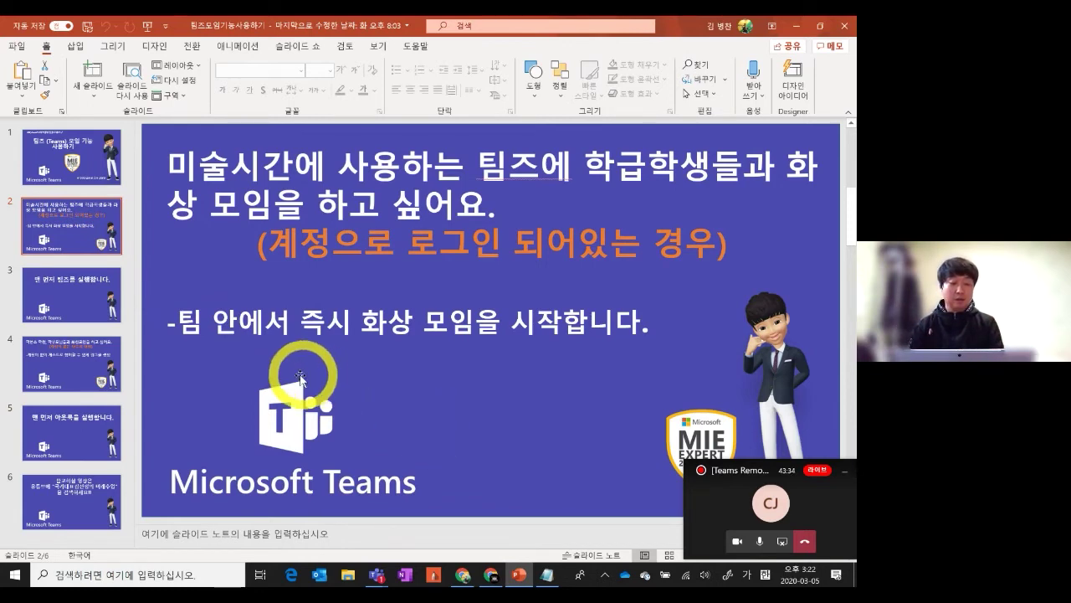
{"action": "left_click", "coordinate": [69, 376]}
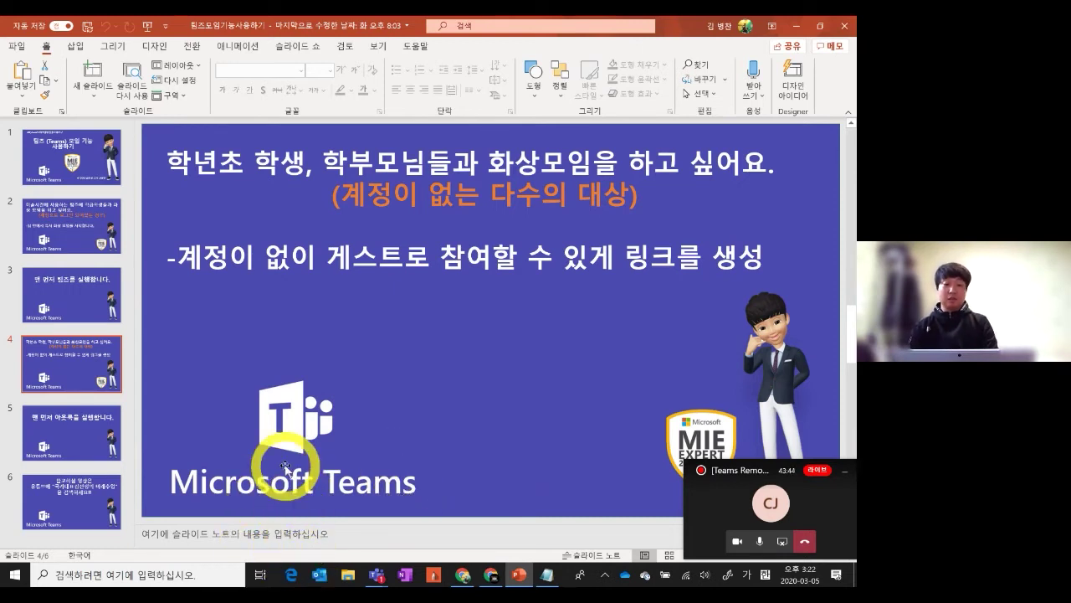
{"action": "left_click", "coordinate": [464, 576]}
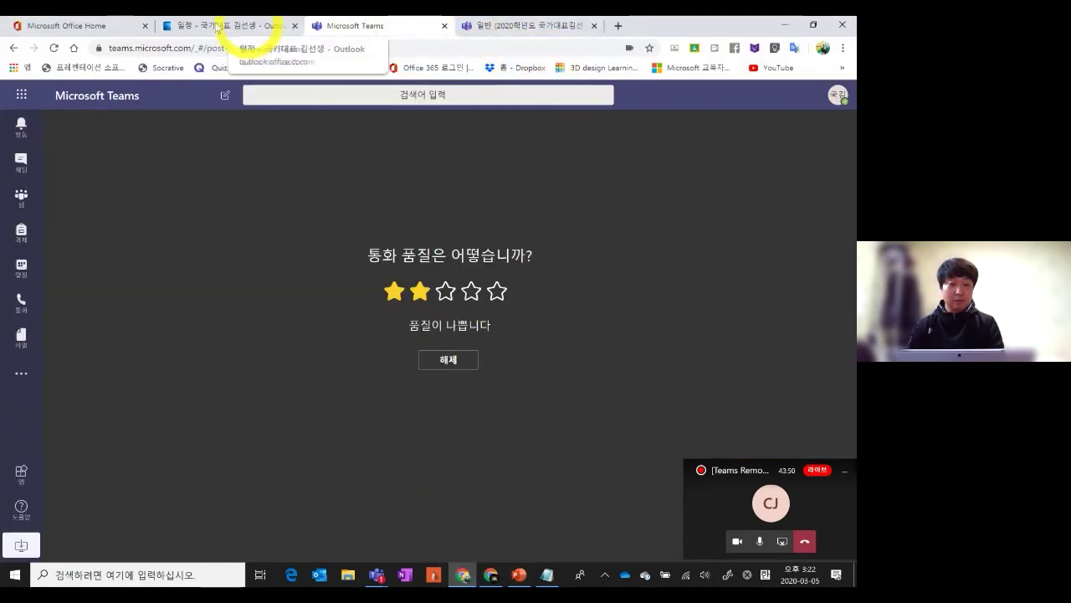
Go from the Office 365 home page to the Outlook on the web calendar
{"action": "left_click", "coordinate": [93, 26]}
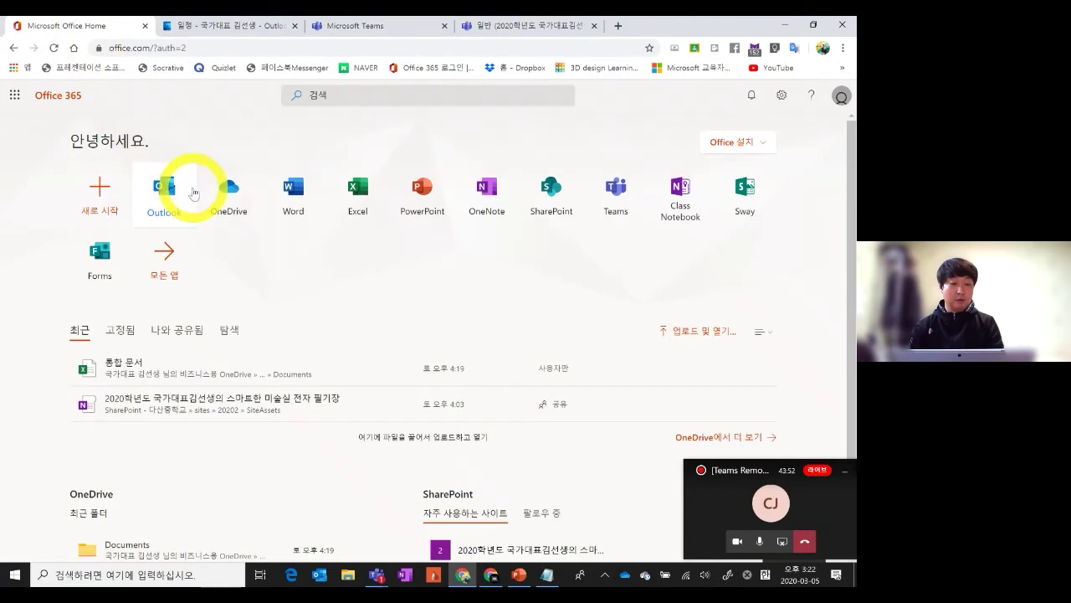
{"action": "left_click", "coordinate": [167, 194]}
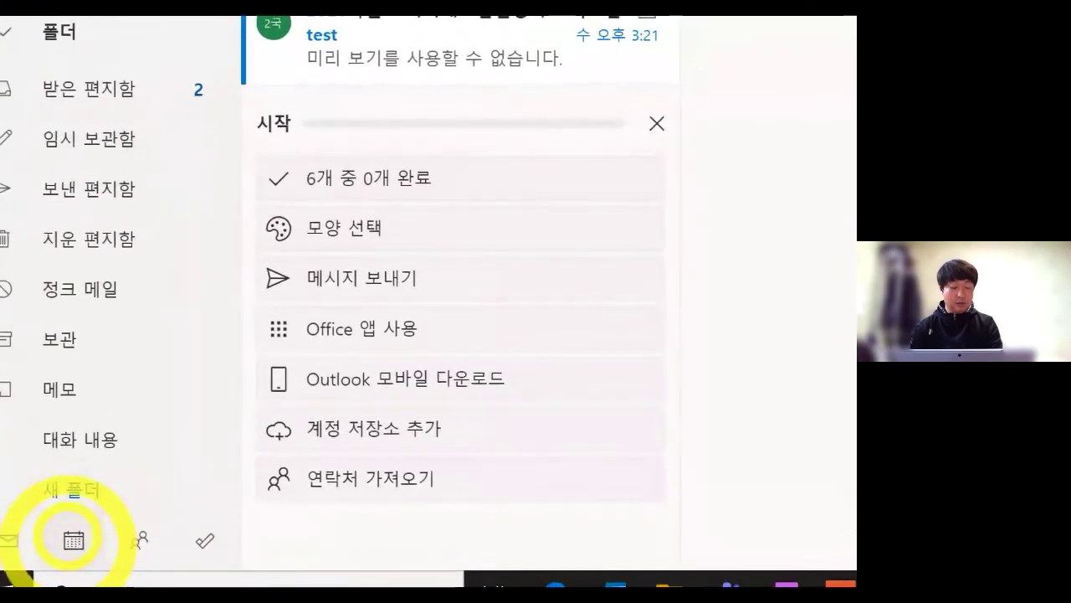
{"action": "left_click", "coordinate": [74, 540]}
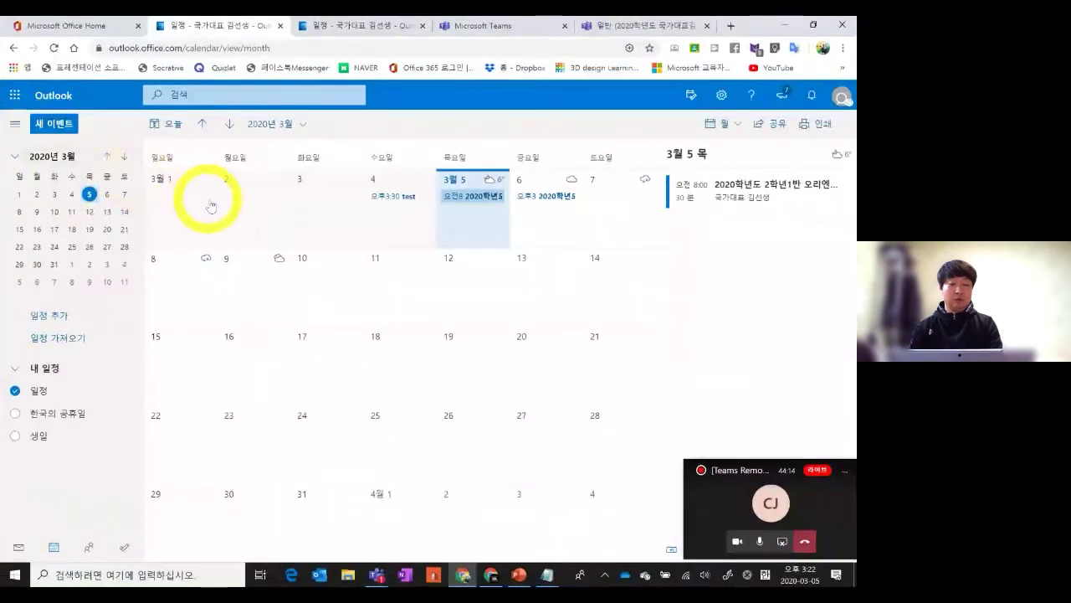
Start a new March 5 Teams meeting event, then discard the untitled draft
{"action": "double_click", "coordinate": [467, 230]}
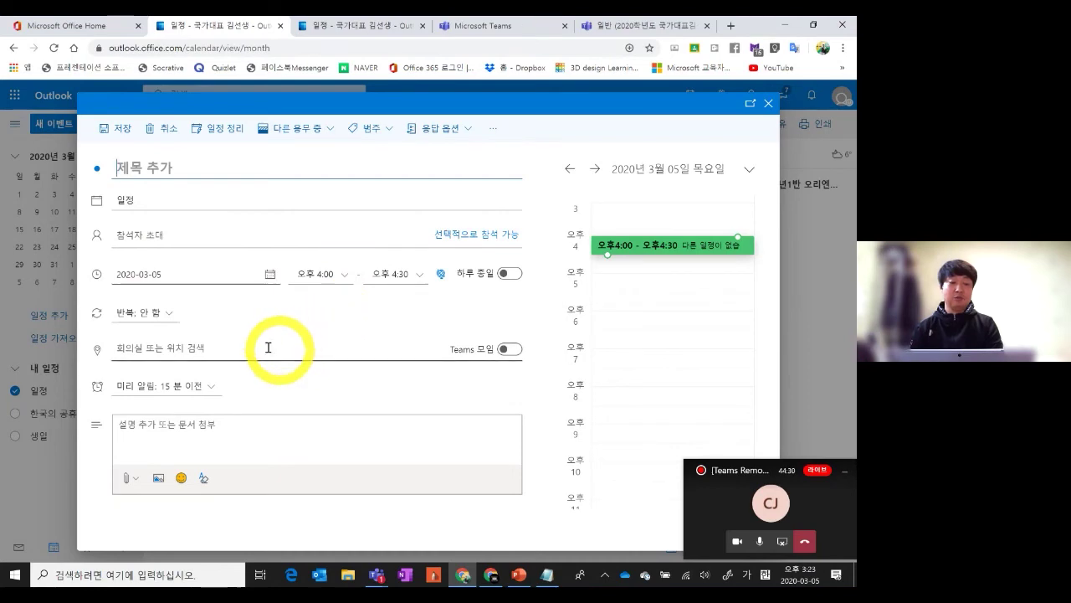
{"action": "key", "text": "ctrl+1"}
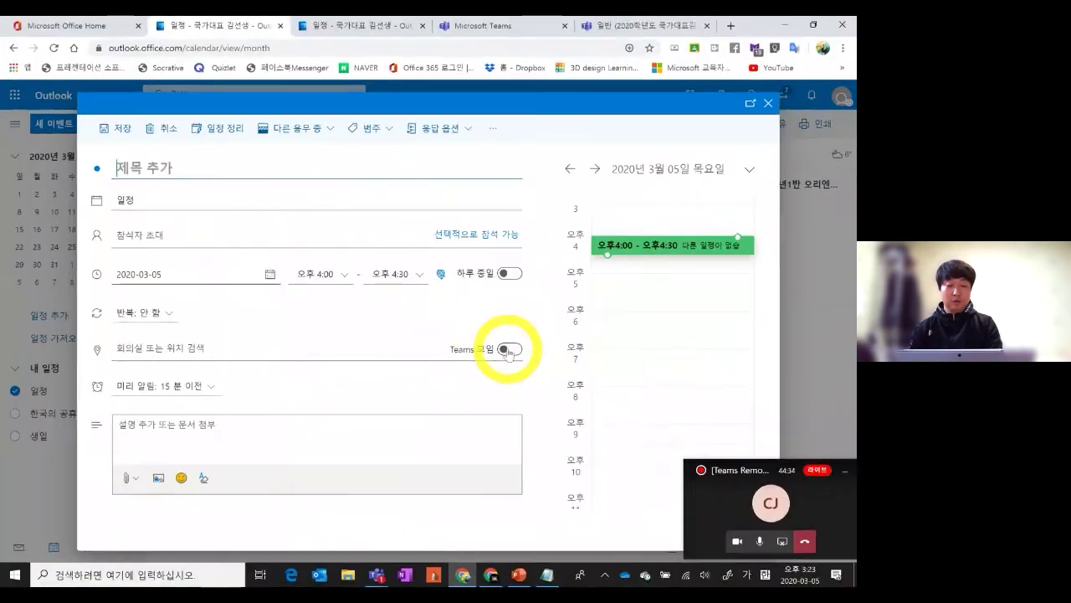
{"action": "left_click", "coordinate": [503, 350]}
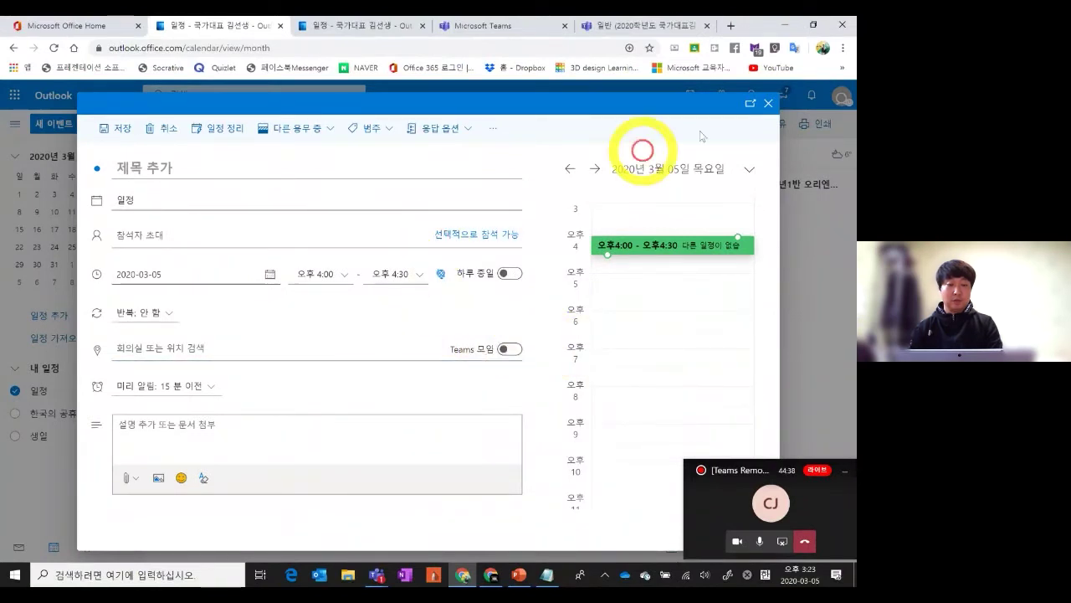
{"action": "left_click", "coordinate": [768, 104]}
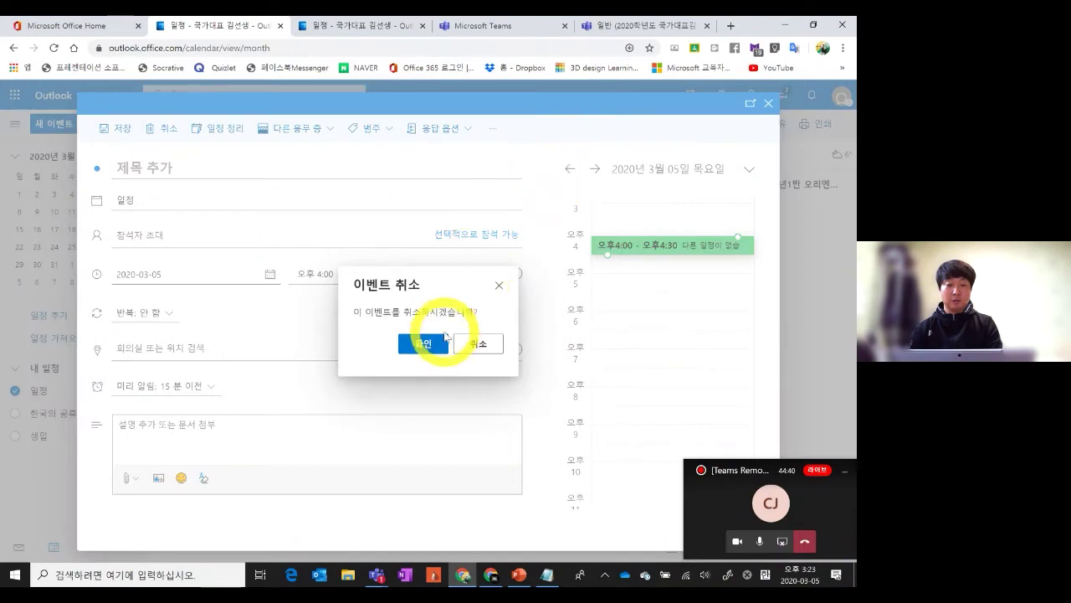
{"action": "left_click", "coordinate": [434, 342]}
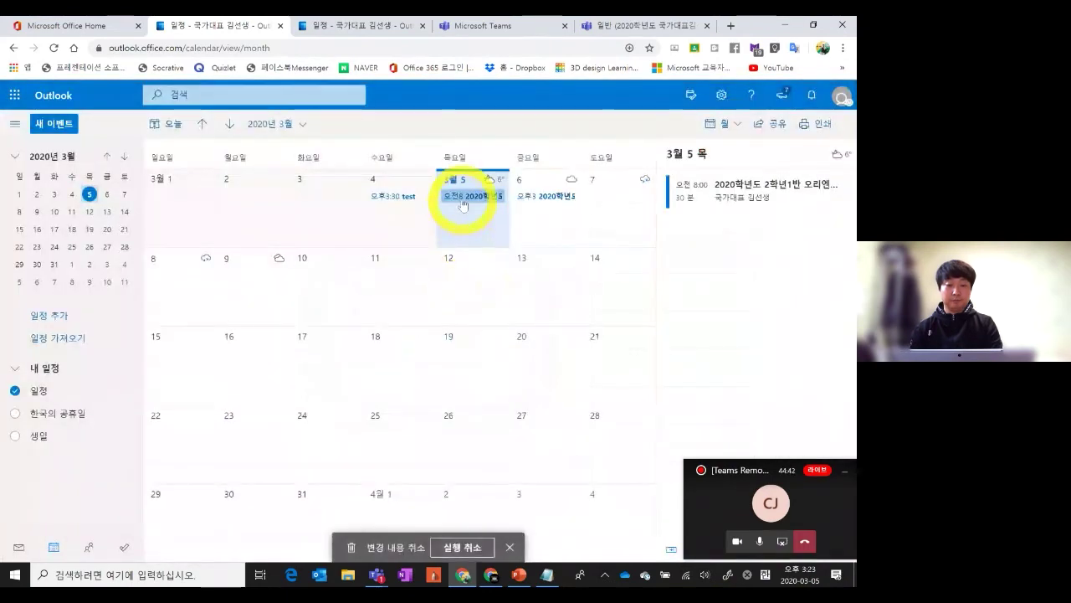
Open the 2020학년도 2학년1반 오리엔테이션 event and copy its Microsoft Teams join link address
{"action": "double_click", "coordinate": [469, 196]}
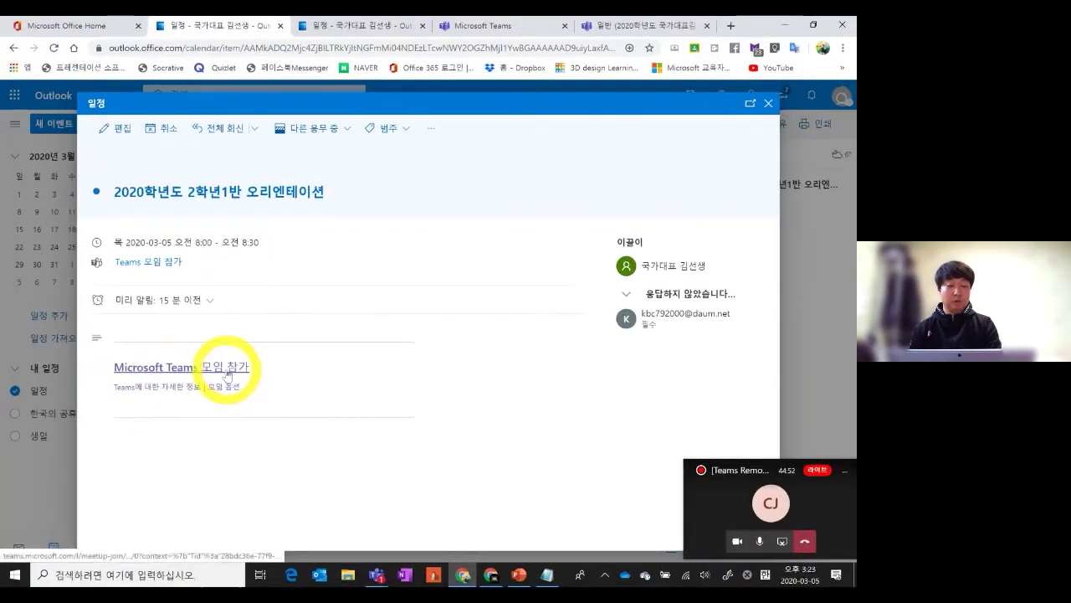
{"action": "right_click", "coordinate": [228, 374]}
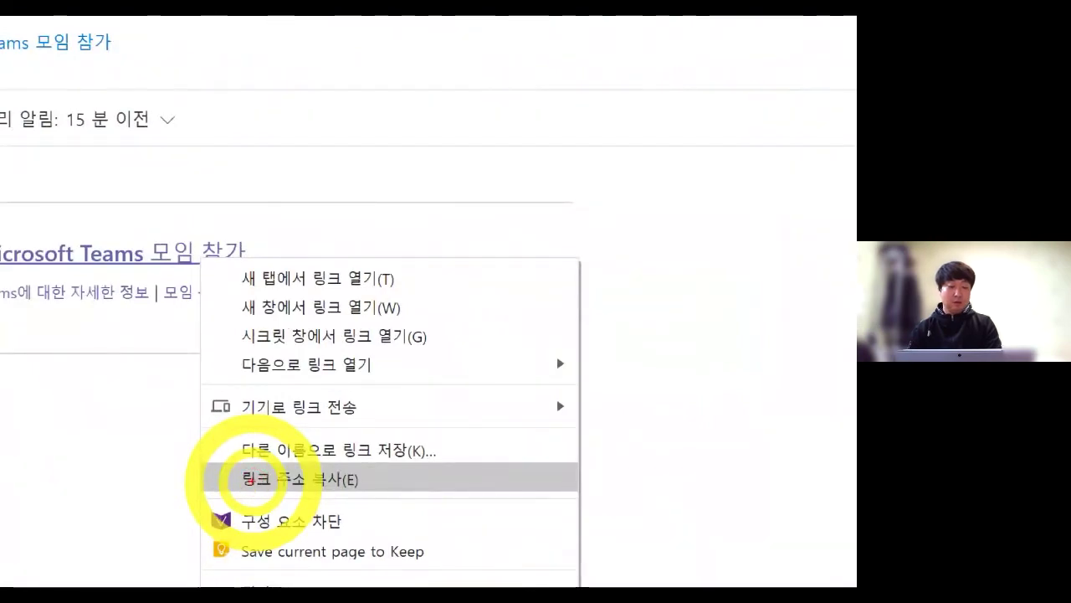
{"action": "left_click", "coordinate": [251, 480]}
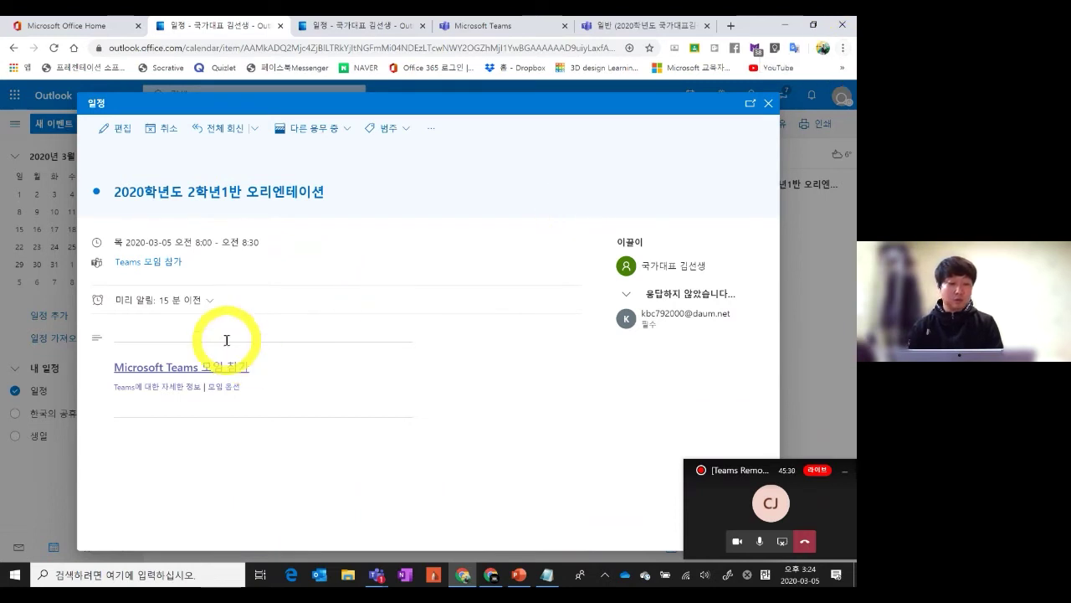
{"action": "right_click", "coordinate": [205, 366]}
{"action": "left_click", "coordinate": [237, 480]}
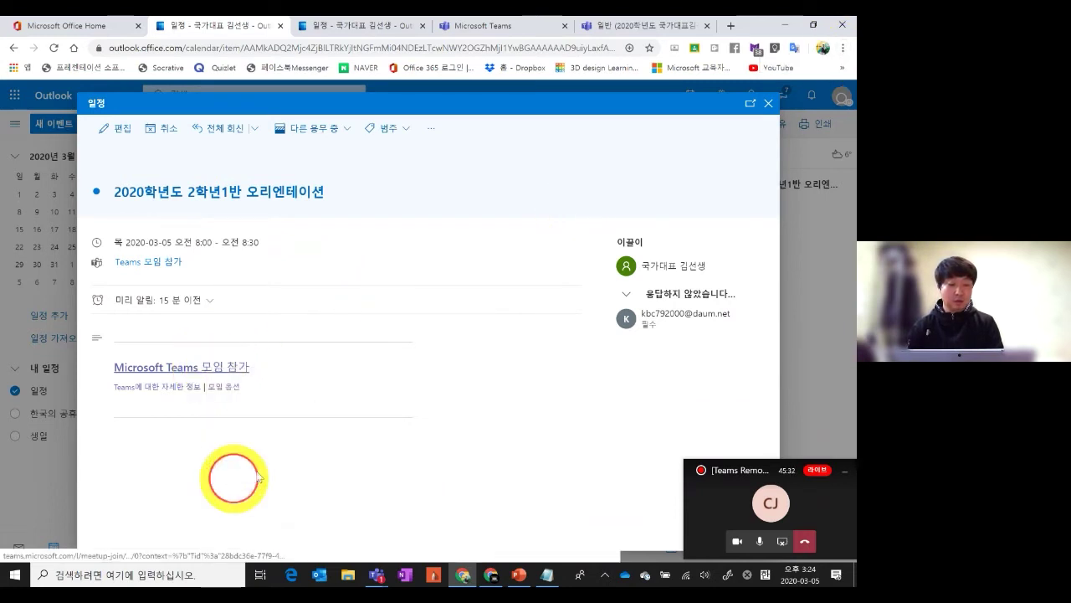
Show the hidden saved bookmarks in the browser's bookmarks overflow
{"action": "left_click", "coordinate": [843, 47]}
{"action": "left_click", "coordinate": [607, 163]}
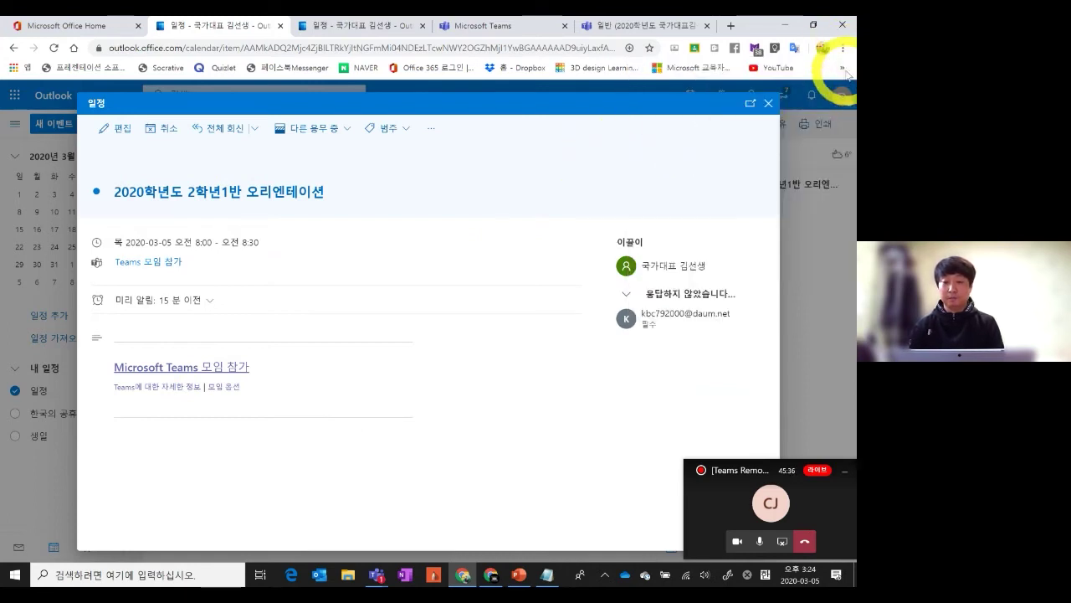
{"action": "left_click", "coordinate": [842, 68]}
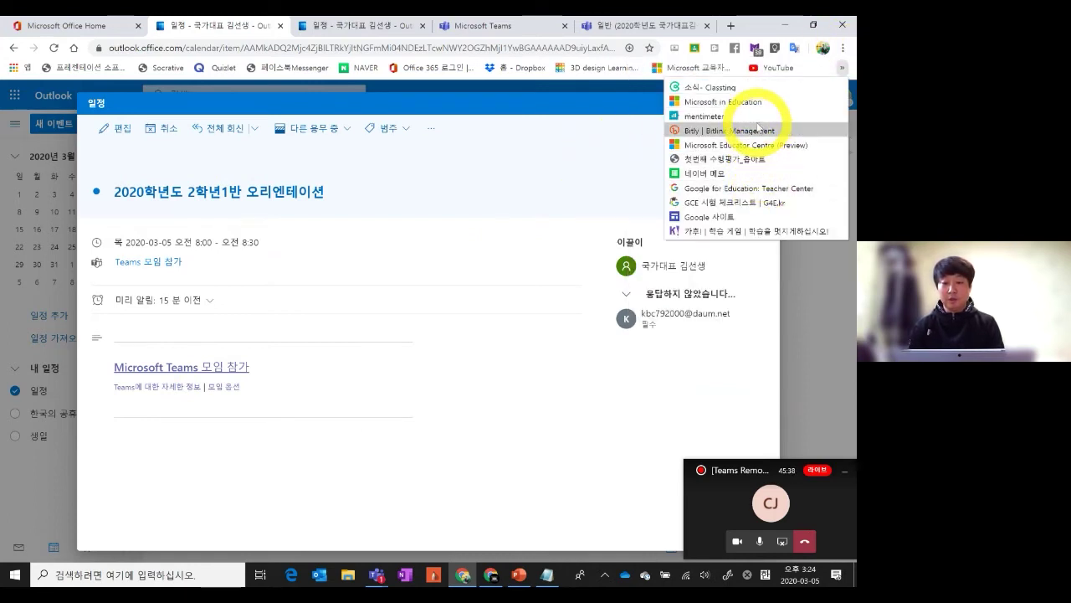
In Bitly, create a short link from the pasted Teams URL titled 2020테스트
{"action": "left_click", "coordinate": [758, 130]}
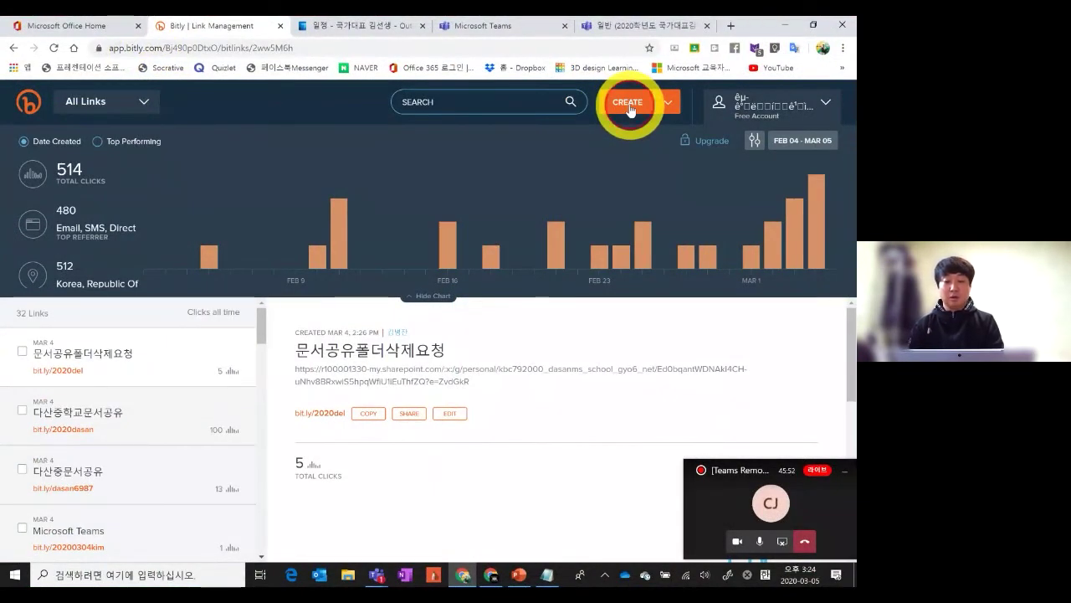
{"action": "left_click", "coordinate": [630, 104]}
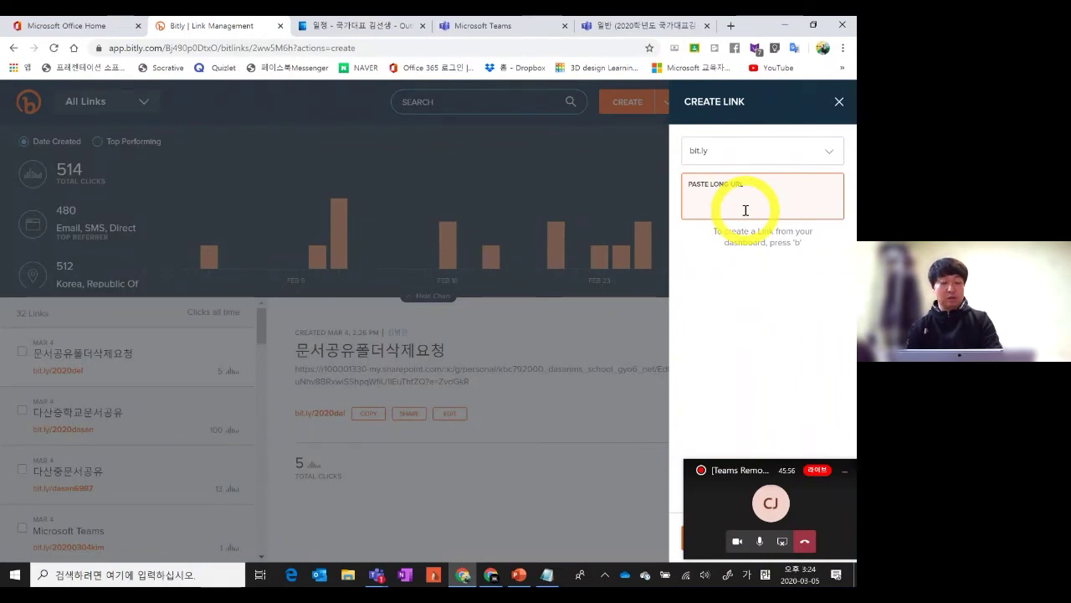
{"action": "type", "text": "https://teams.microsoft.com/l/meetup-join/19%3ameeting_MTA5NDM5ZjAtZjZiYy00YThkLWE5MzMtMDVhNjQ0YjdhY2Nk%40thread.v2/0?context=%7b%22Tid%22%3a%2228bdc36e-77f9-46e8-b309-21d55ab267f7%22%2c%22Oid%22%3a%2272d257d5-a986-42a9-b1cb-609af0a9b2a0%22%7d"}
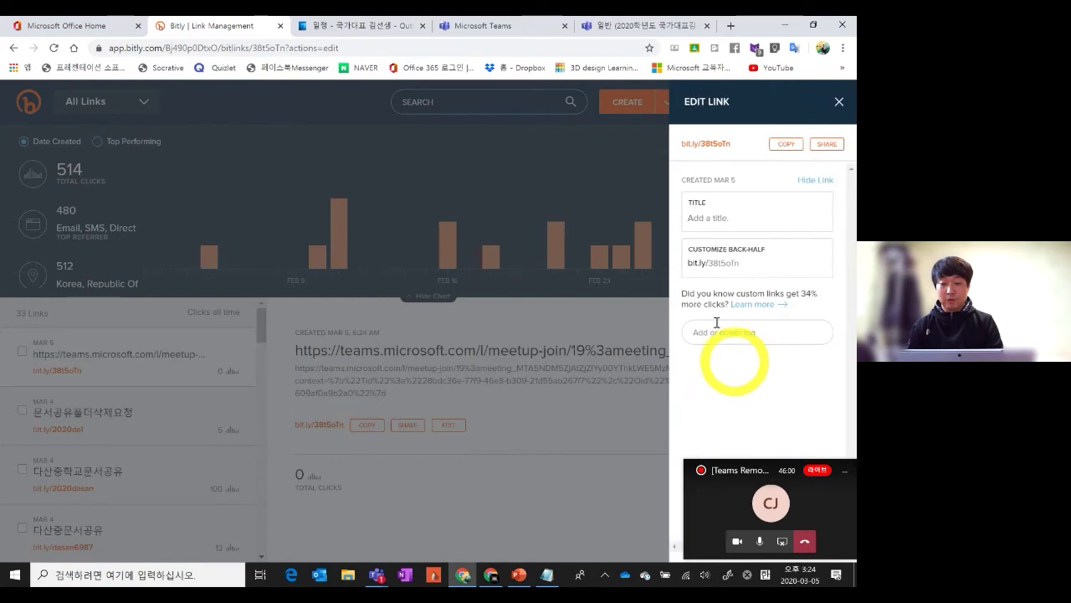
{"action": "left_click", "coordinate": [732, 218]}
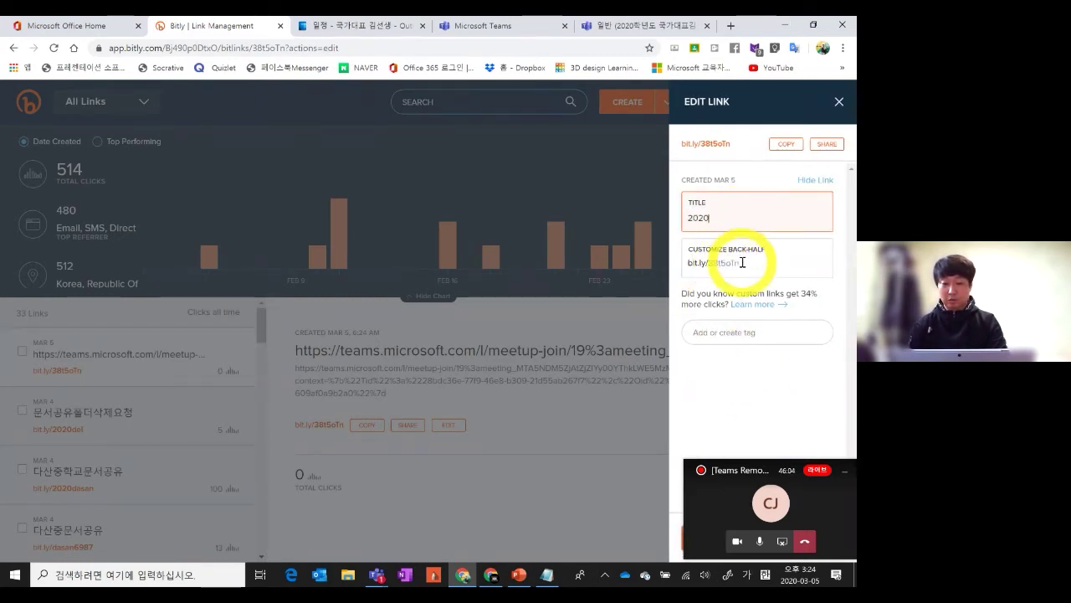
{"action": "type", "text": "2020"}
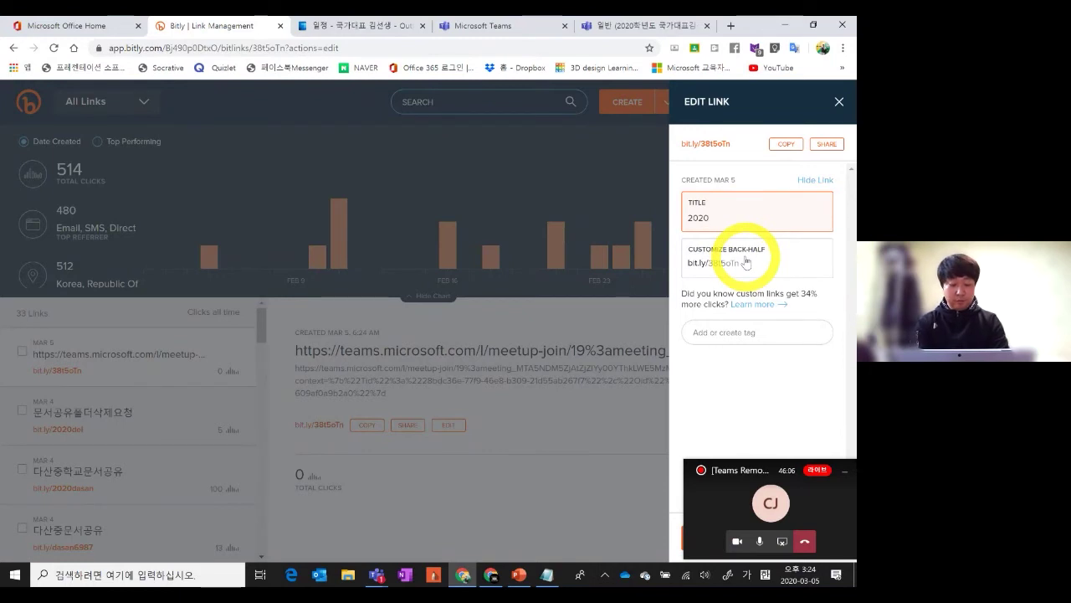
{"action": "type", "text": "테스트"}
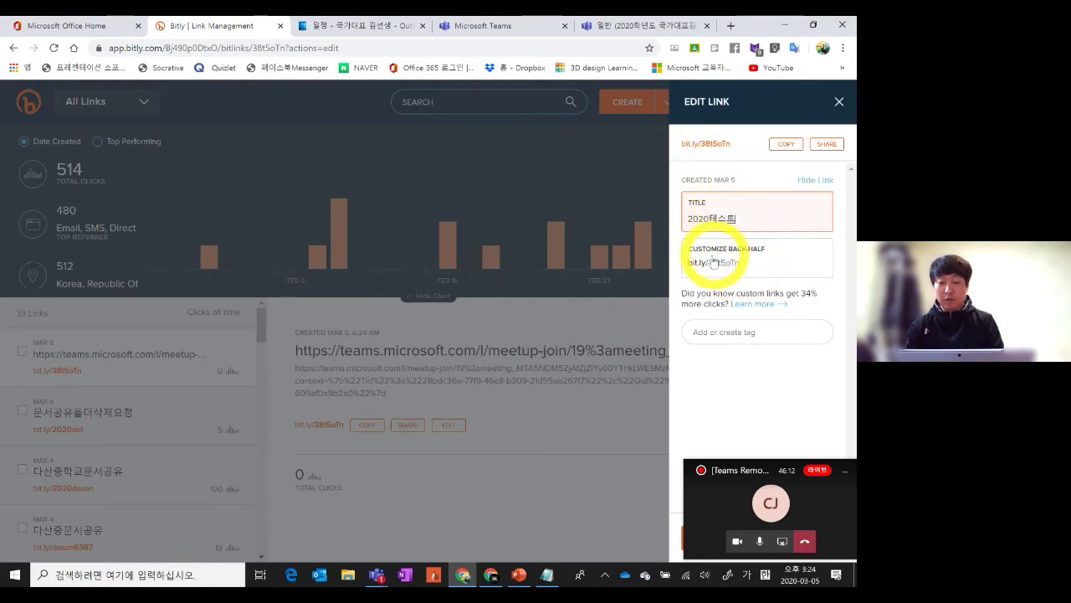
Customize the back-half to bit.ly/2020test0305, save it, and copy the short link
{"action": "left_click_drag", "start_coordinate": [709, 263], "coordinate": [742, 264]}
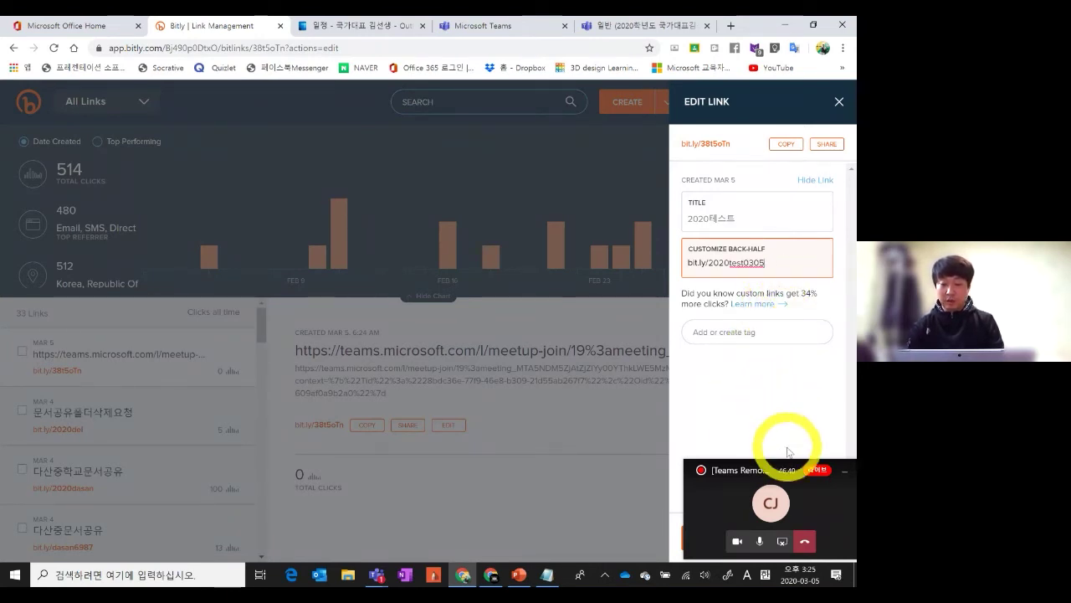
{"action": "left_click_drag", "start_coordinate": [770, 465], "coordinate": [601, 451]}
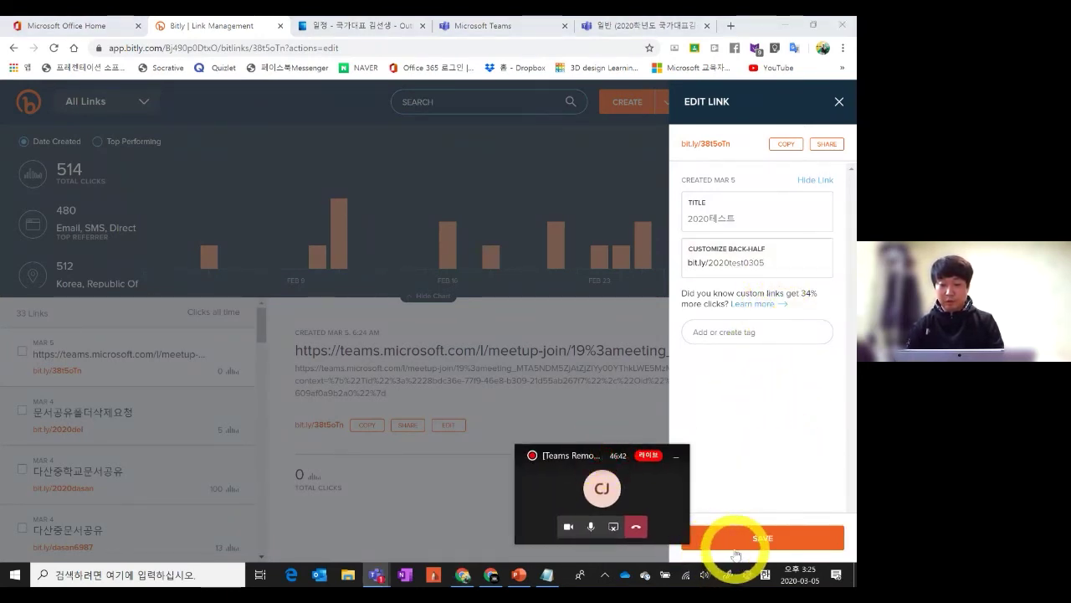
{"action": "left_click", "coordinate": [735, 542]}
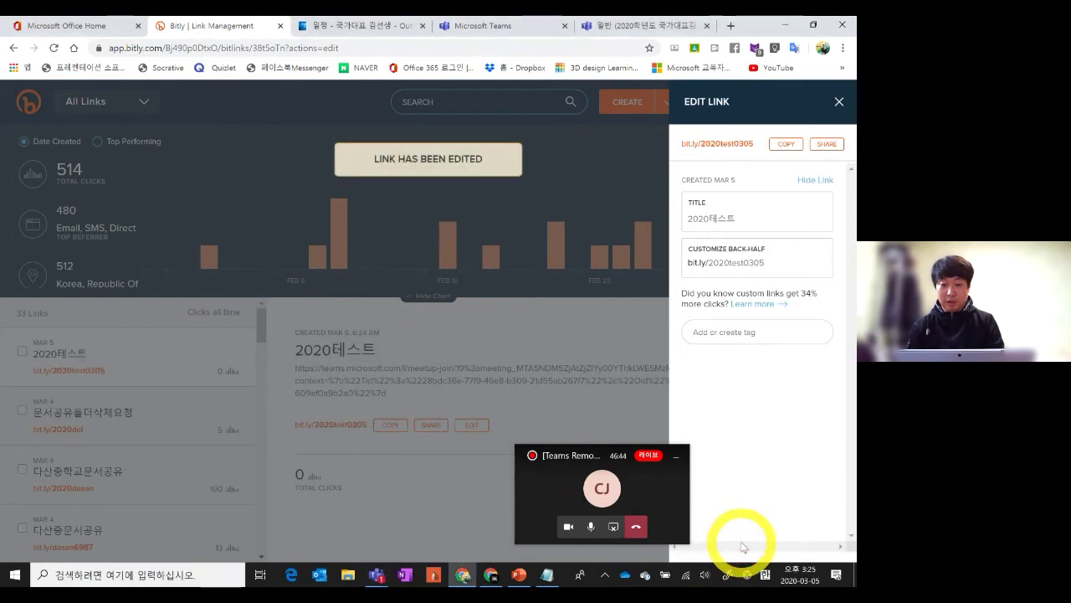
{"action": "left_click", "coordinate": [784, 147]}
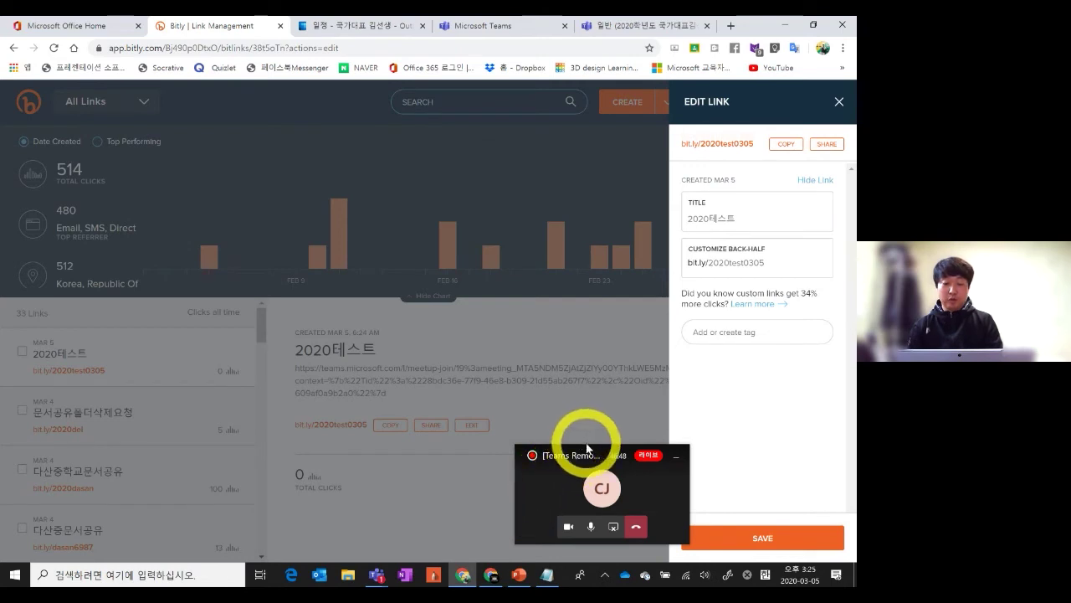
{"action": "left_click_drag", "start_coordinate": [587, 450], "coordinate": [753, 449]}
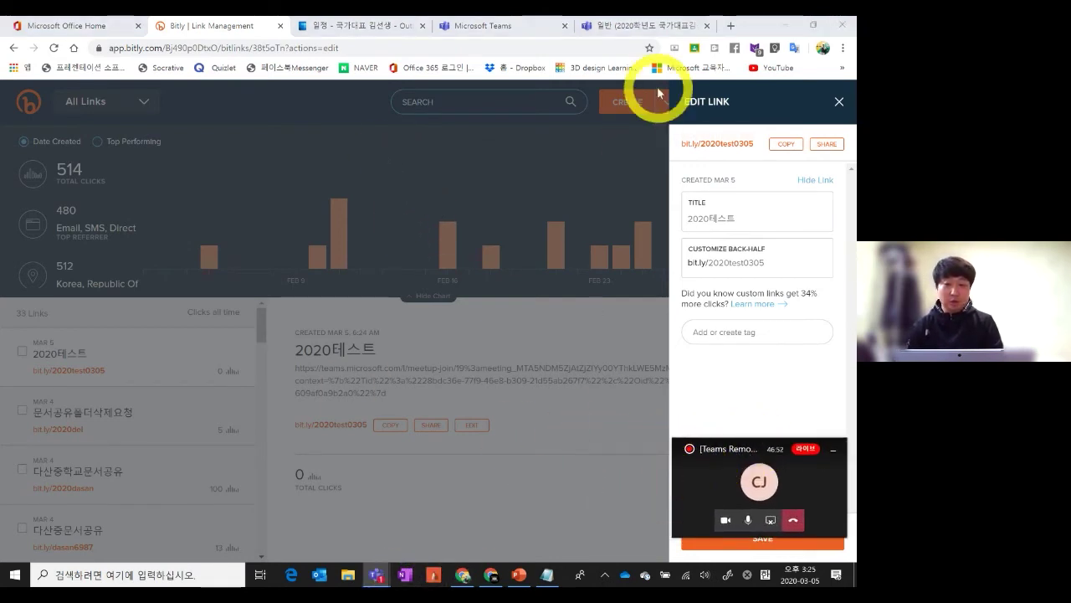
{"action": "left_click", "coordinate": [843, 48]}
In an incognito window, load the bit.ly short link and join the meeting on the web
{"action": "left_click", "coordinate": [767, 91]}
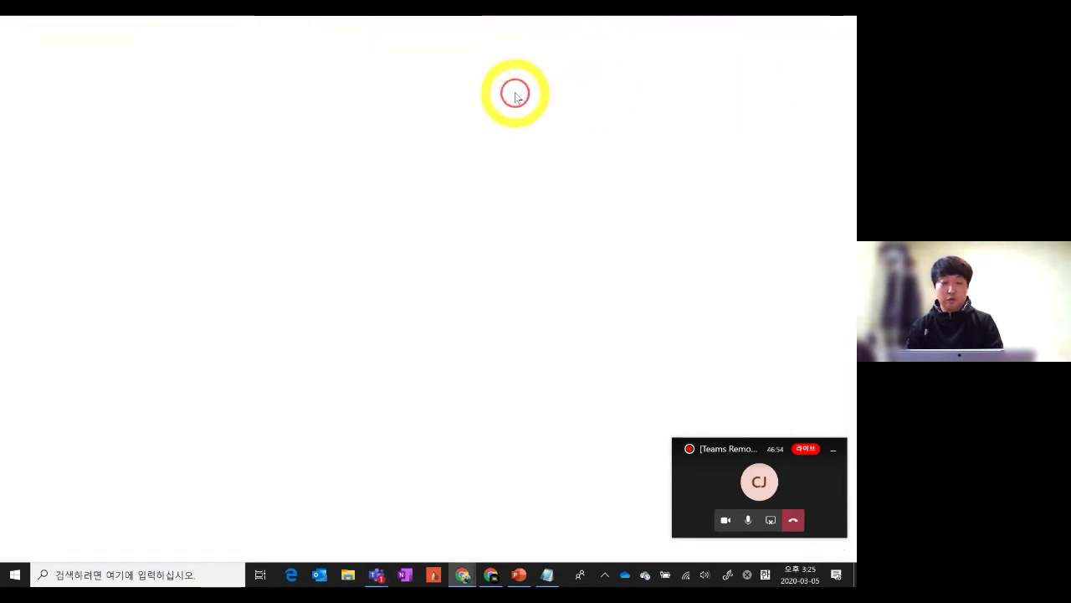
{"action": "key", "text": "ctrl+v"}
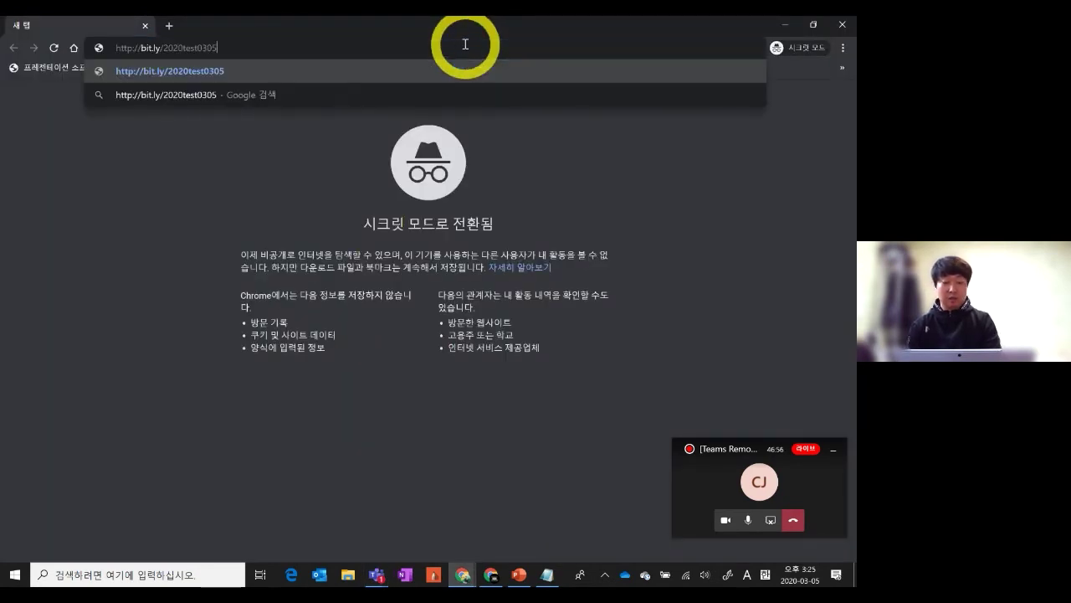
{"action": "key", "text": "Return"}
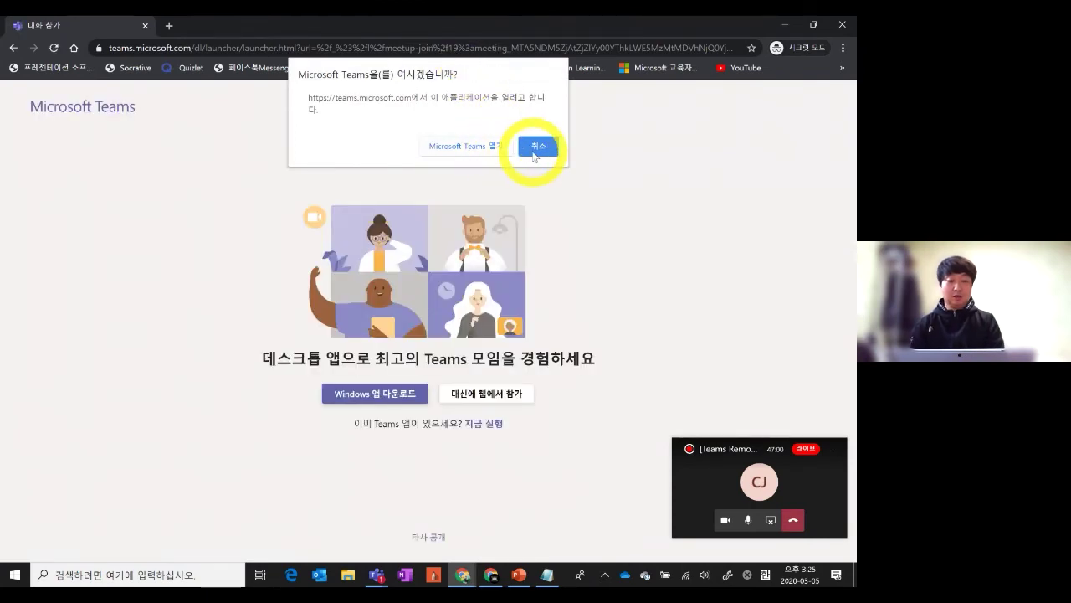
{"action": "left_click", "coordinate": [538, 147]}
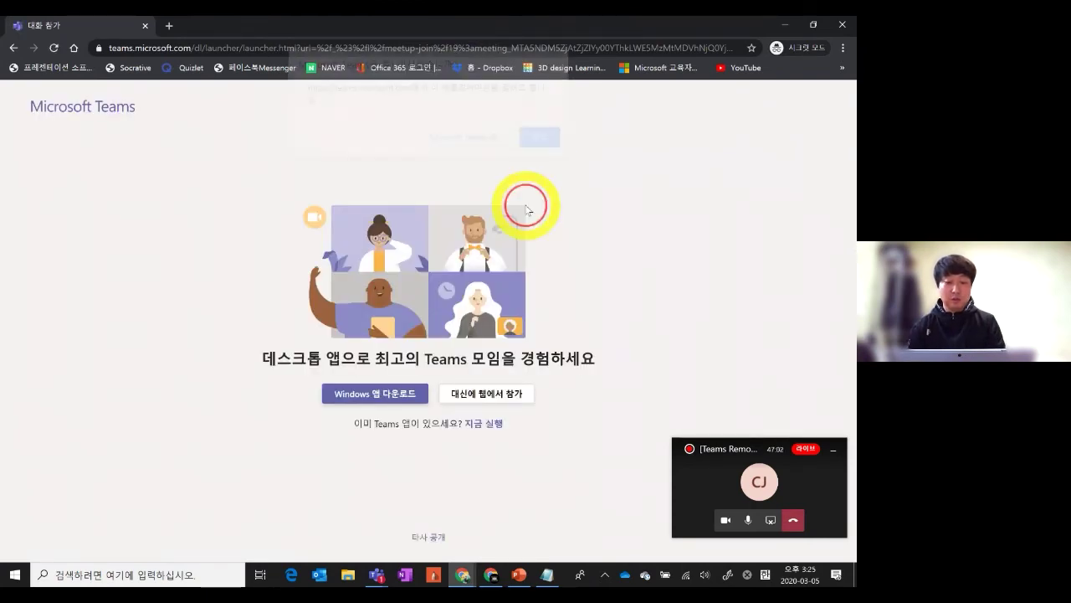
{"action": "left_click", "coordinate": [493, 399]}
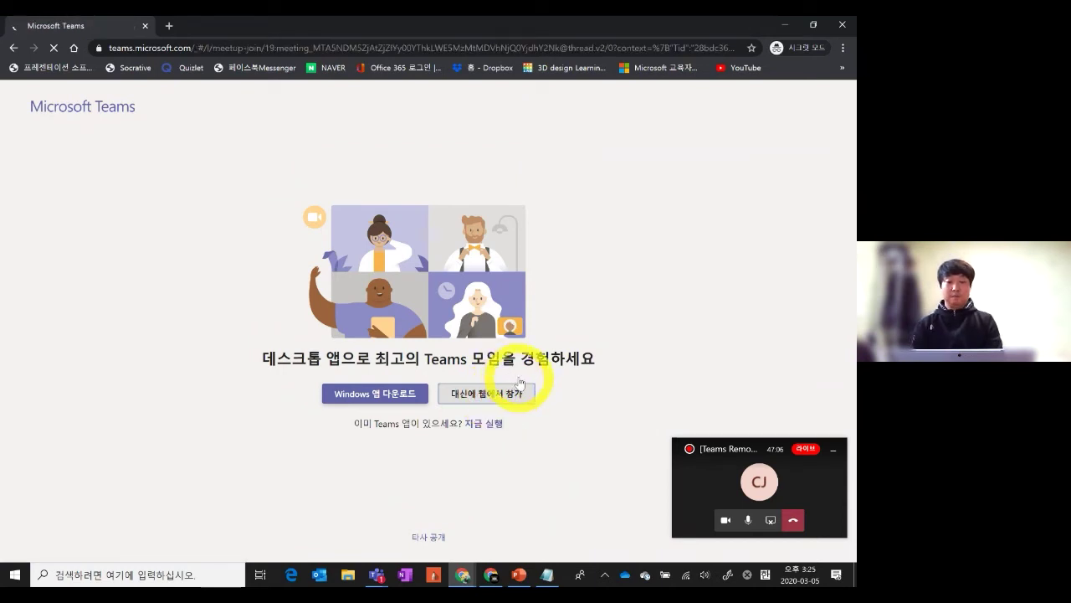
{"action": "left_click", "coordinate": [520, 383]}
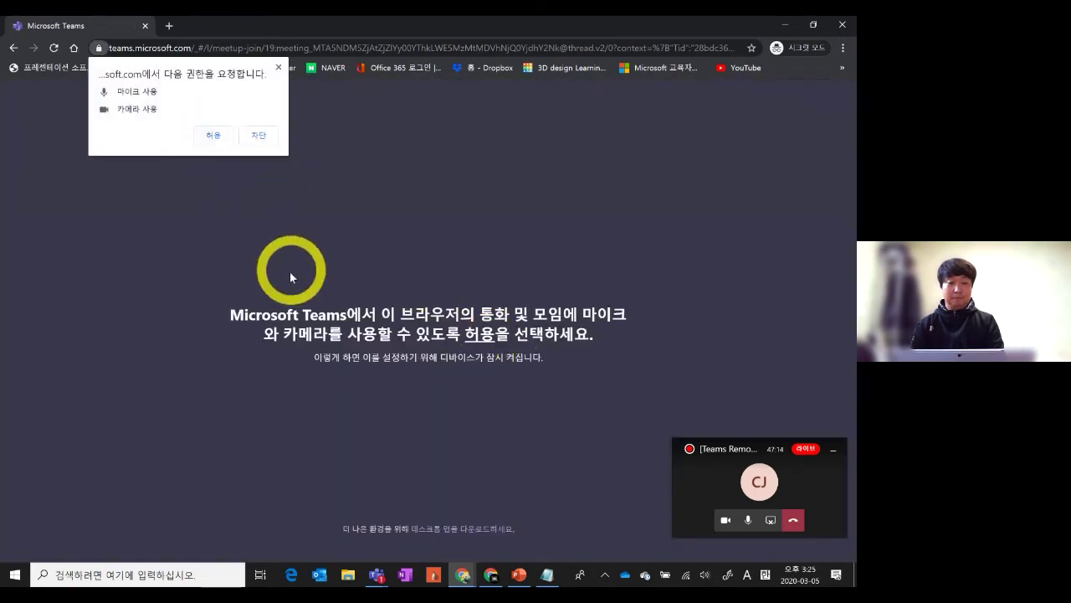
Close the incognito test window and bring PowerPoint back on slide 4
{"action": "left_click", "coordinate": [837, 32]}
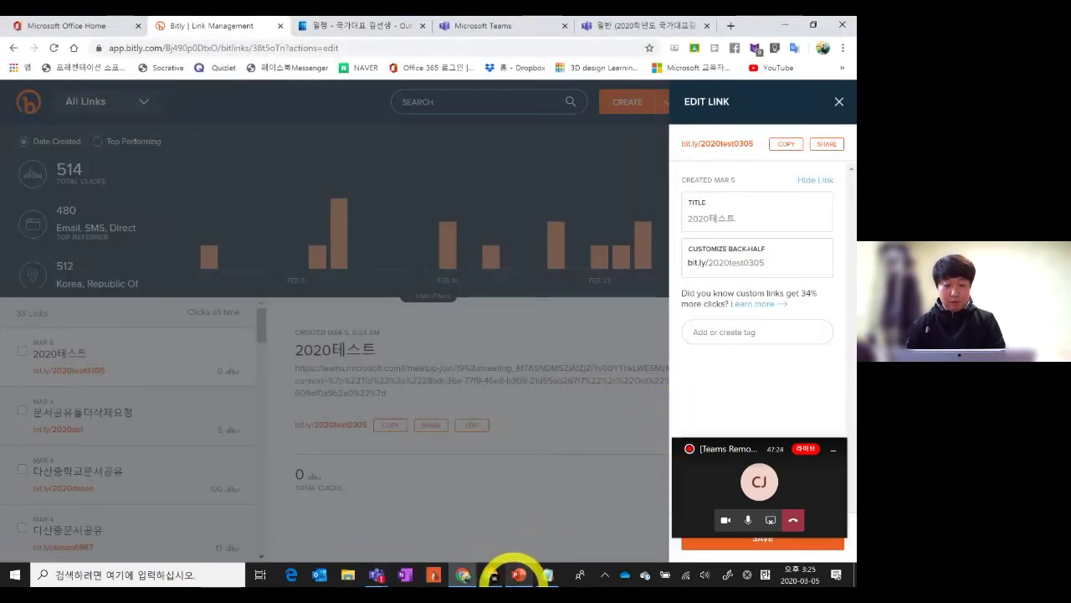
{"action": "mouse_move", "coordinate": [517, 577]}
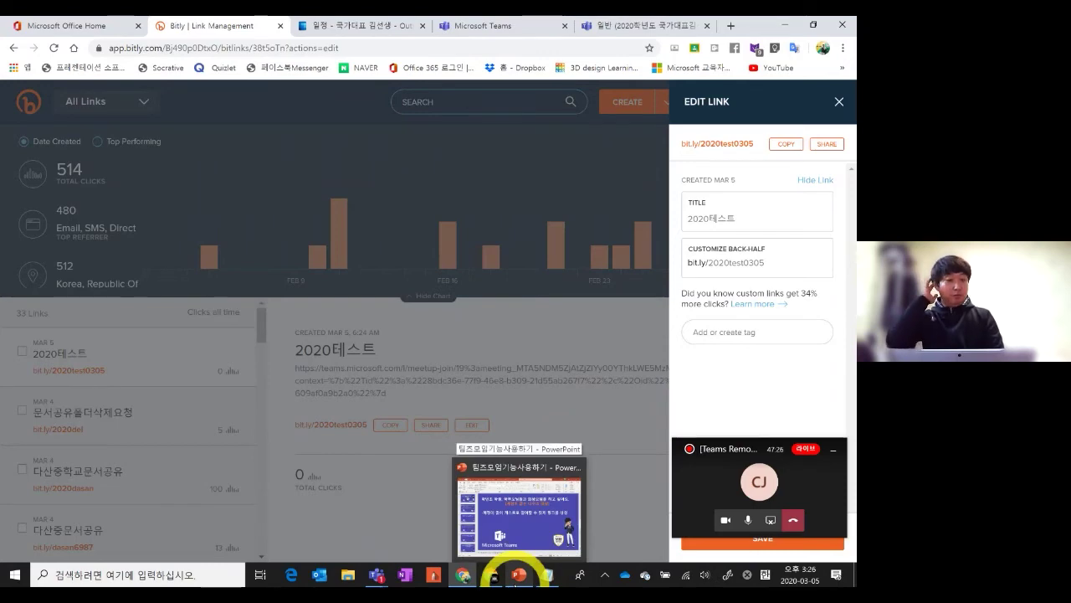
{"action": "left_click", "coordinate": [510, 543]}
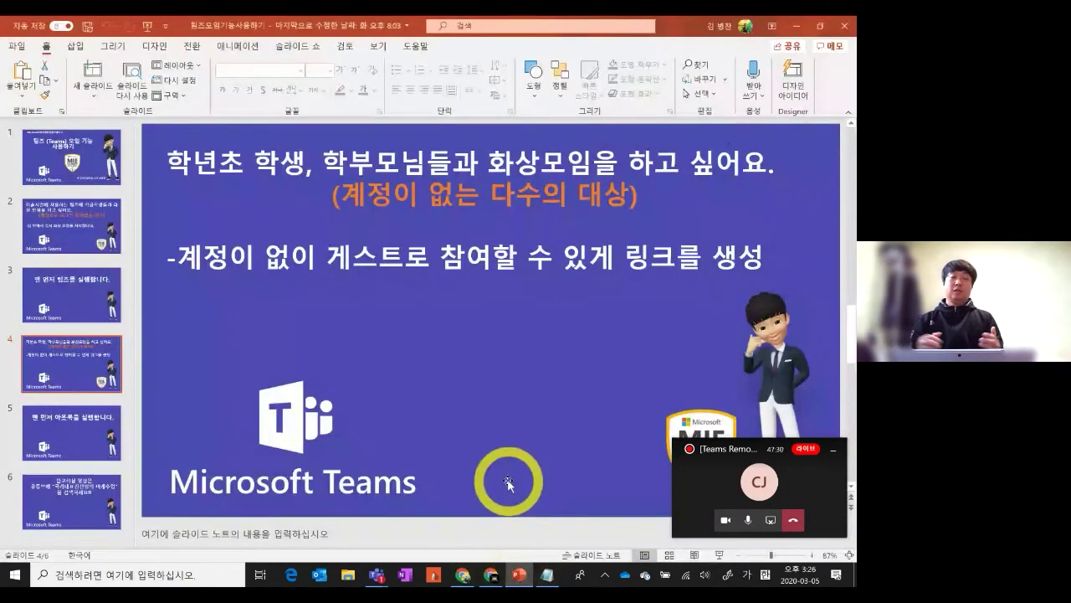